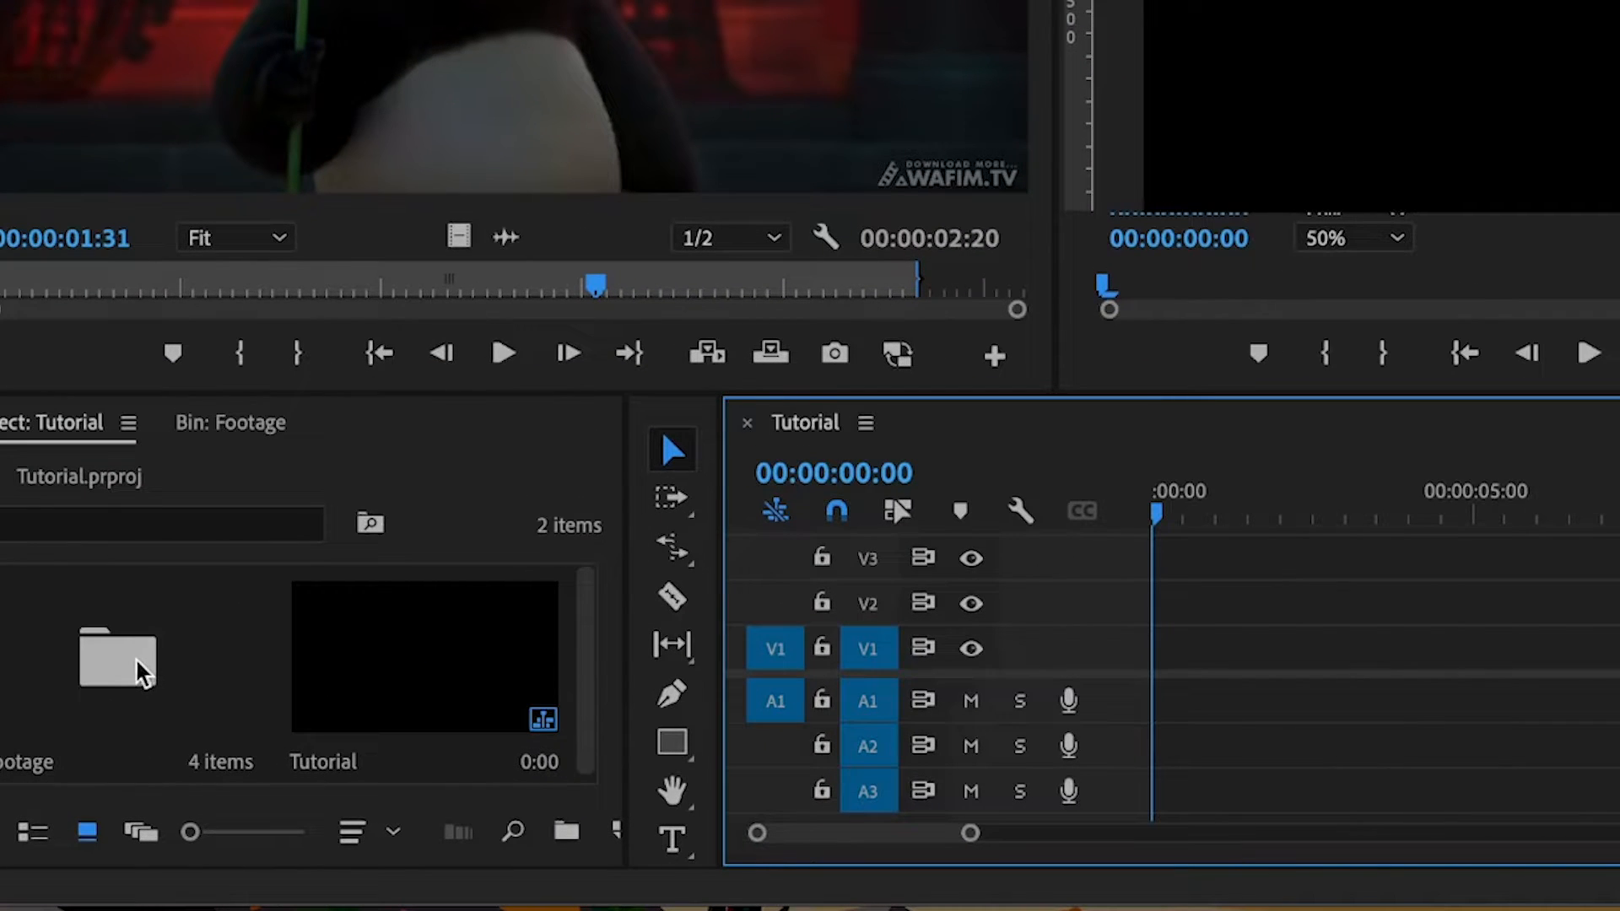
# Look through the Footage bin's clips and place IMG_3200.JPG at the start of track V1.
pyautogui.doubleClick(139, 671)
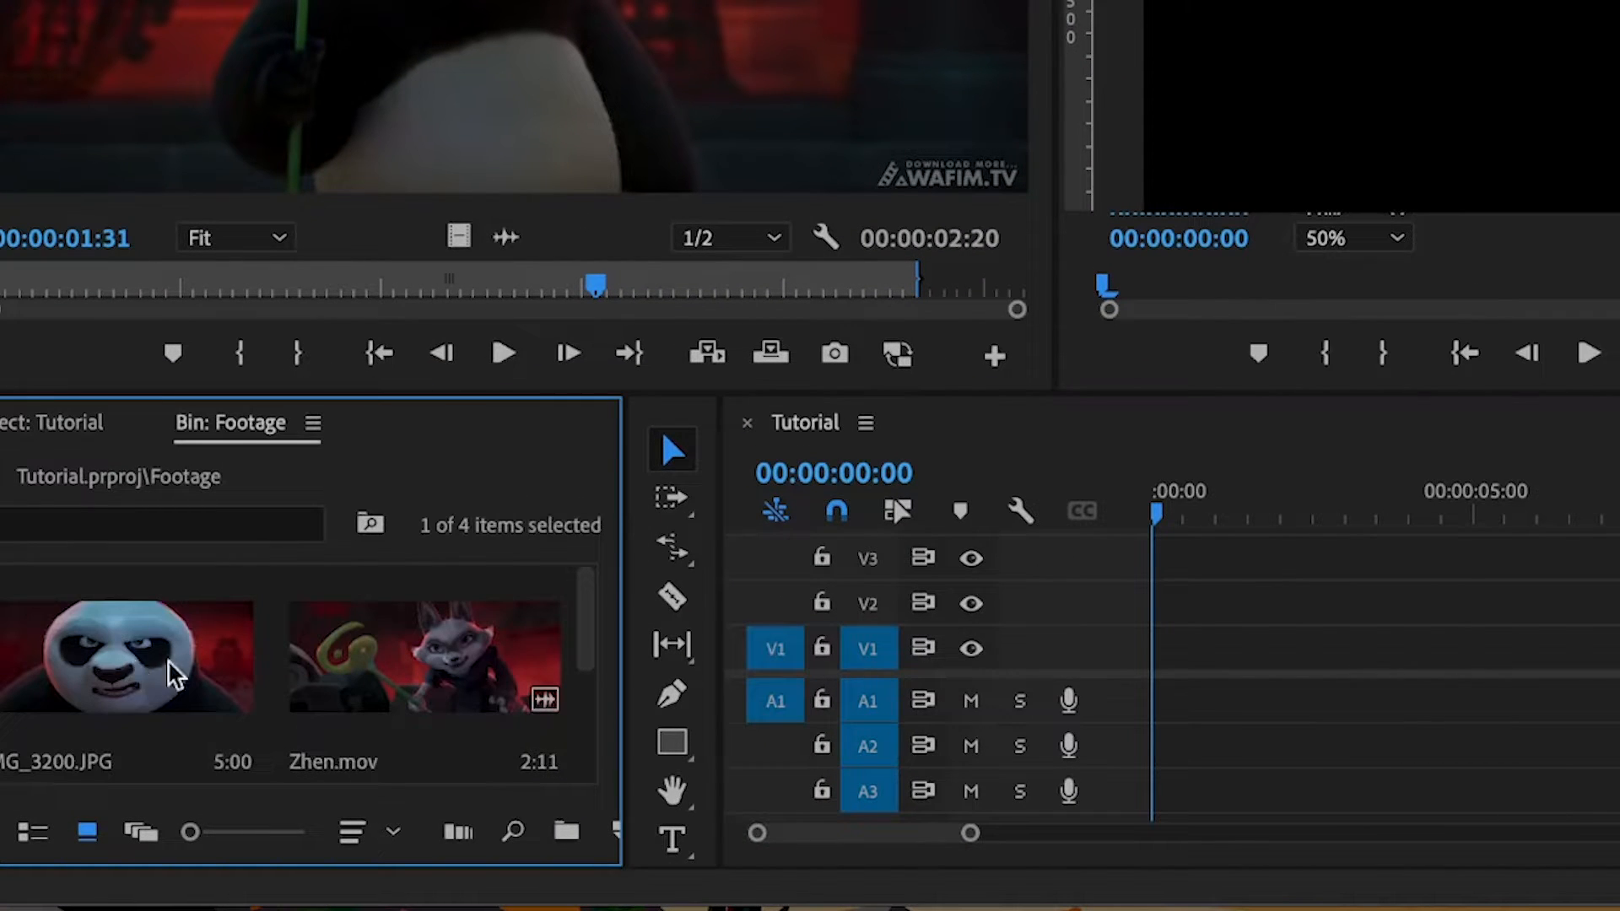
pyautogui.scroll(-2, 232, 691)
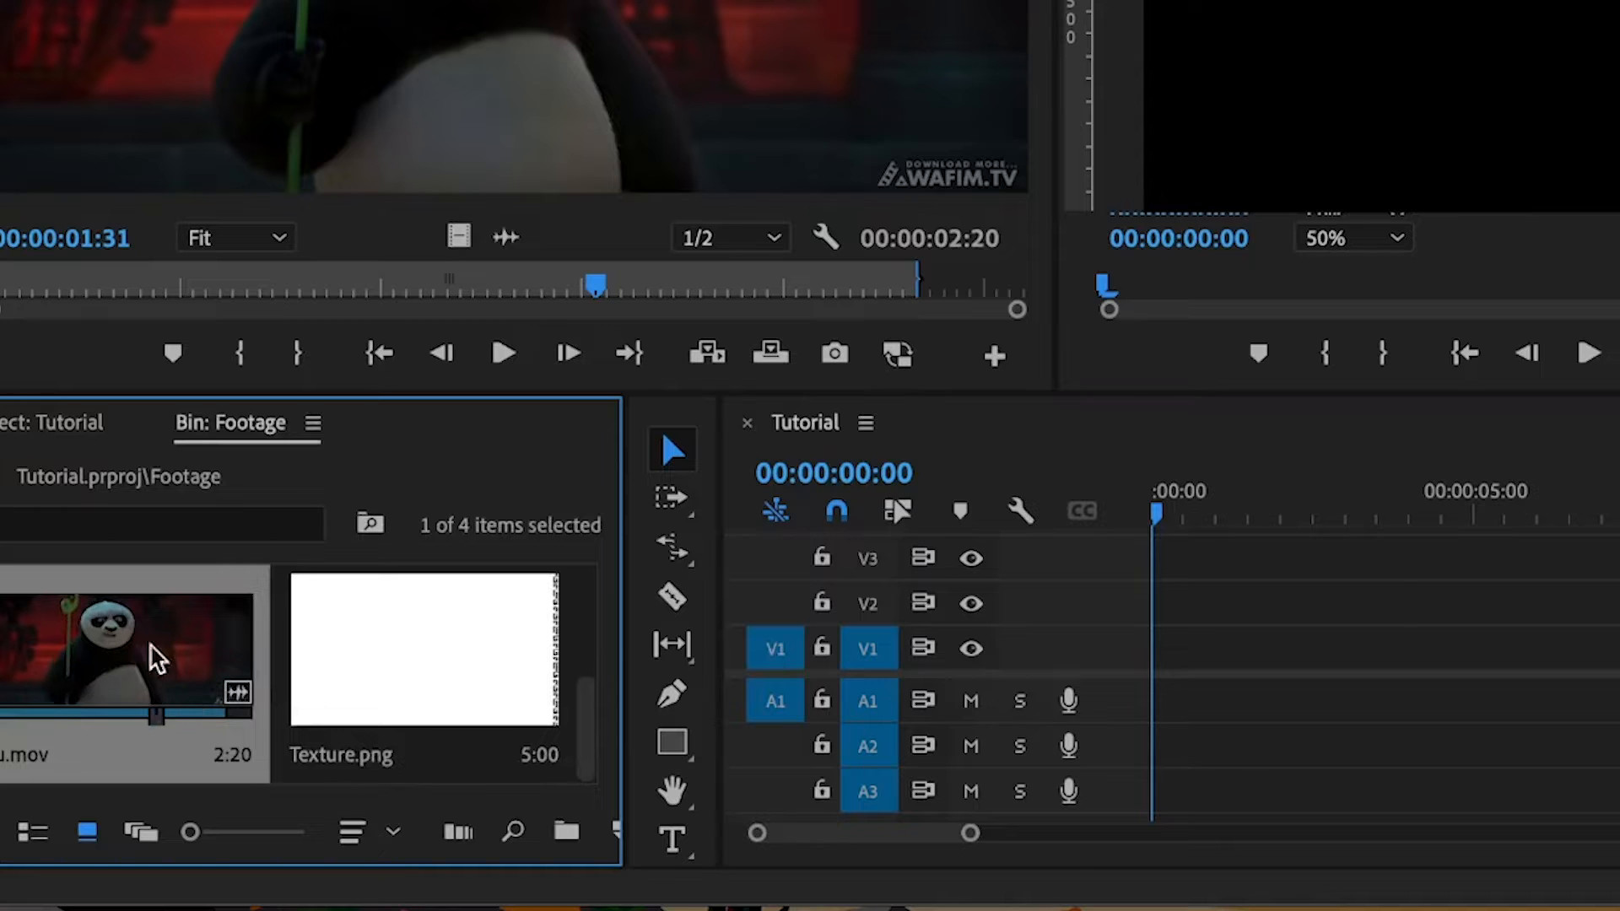
pyautogui.scroll(2, 337, 670)
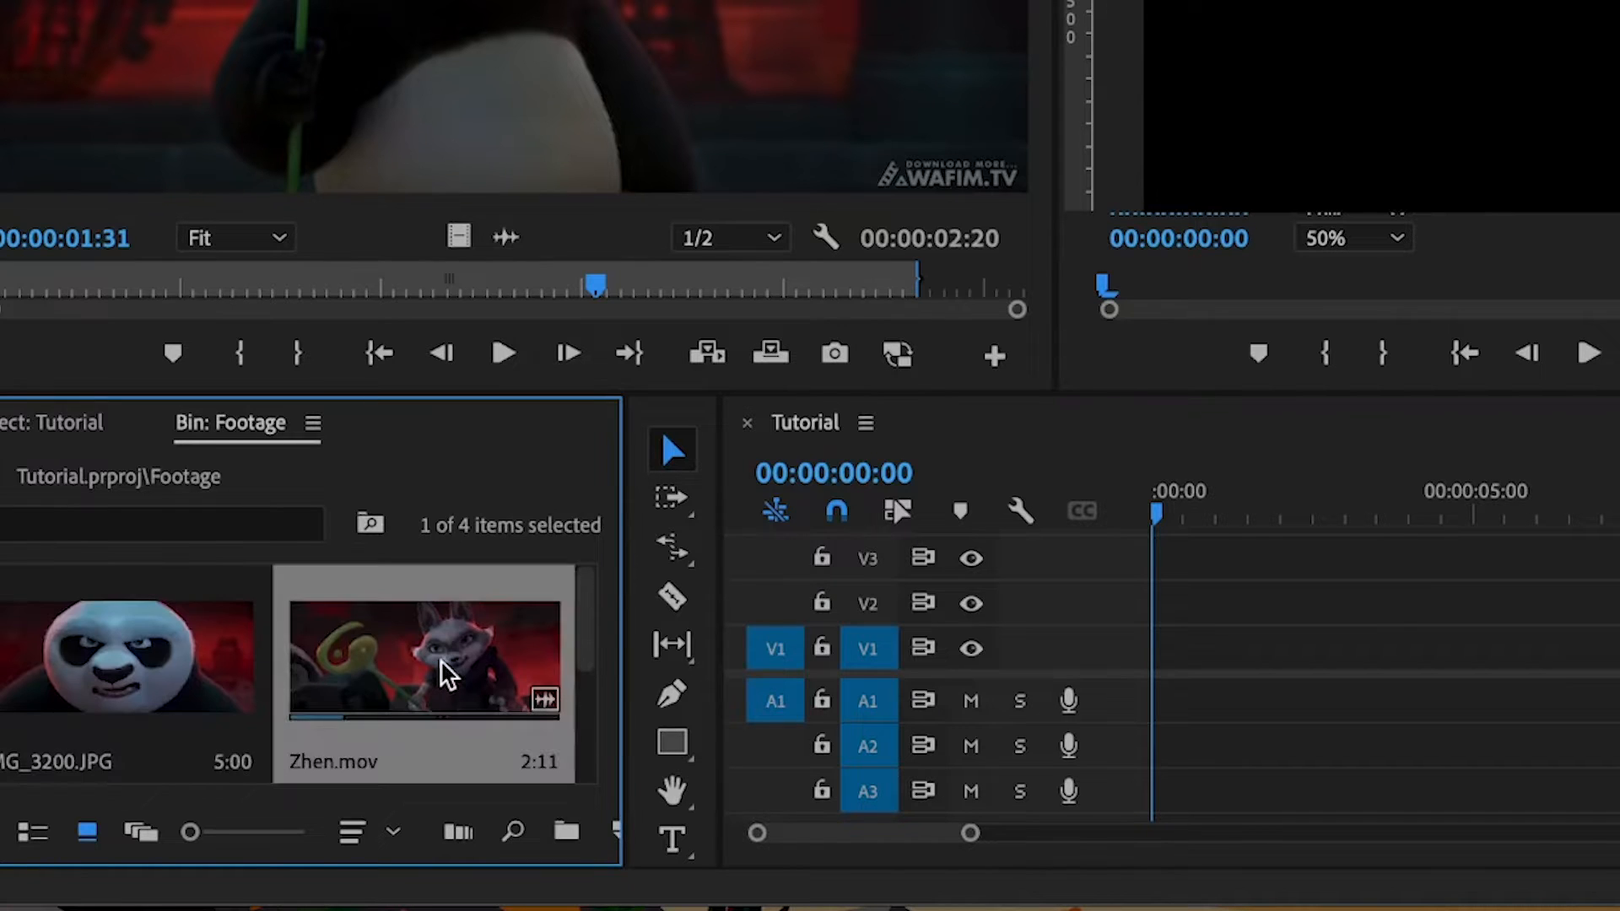
pyautogui.click(74, 691)
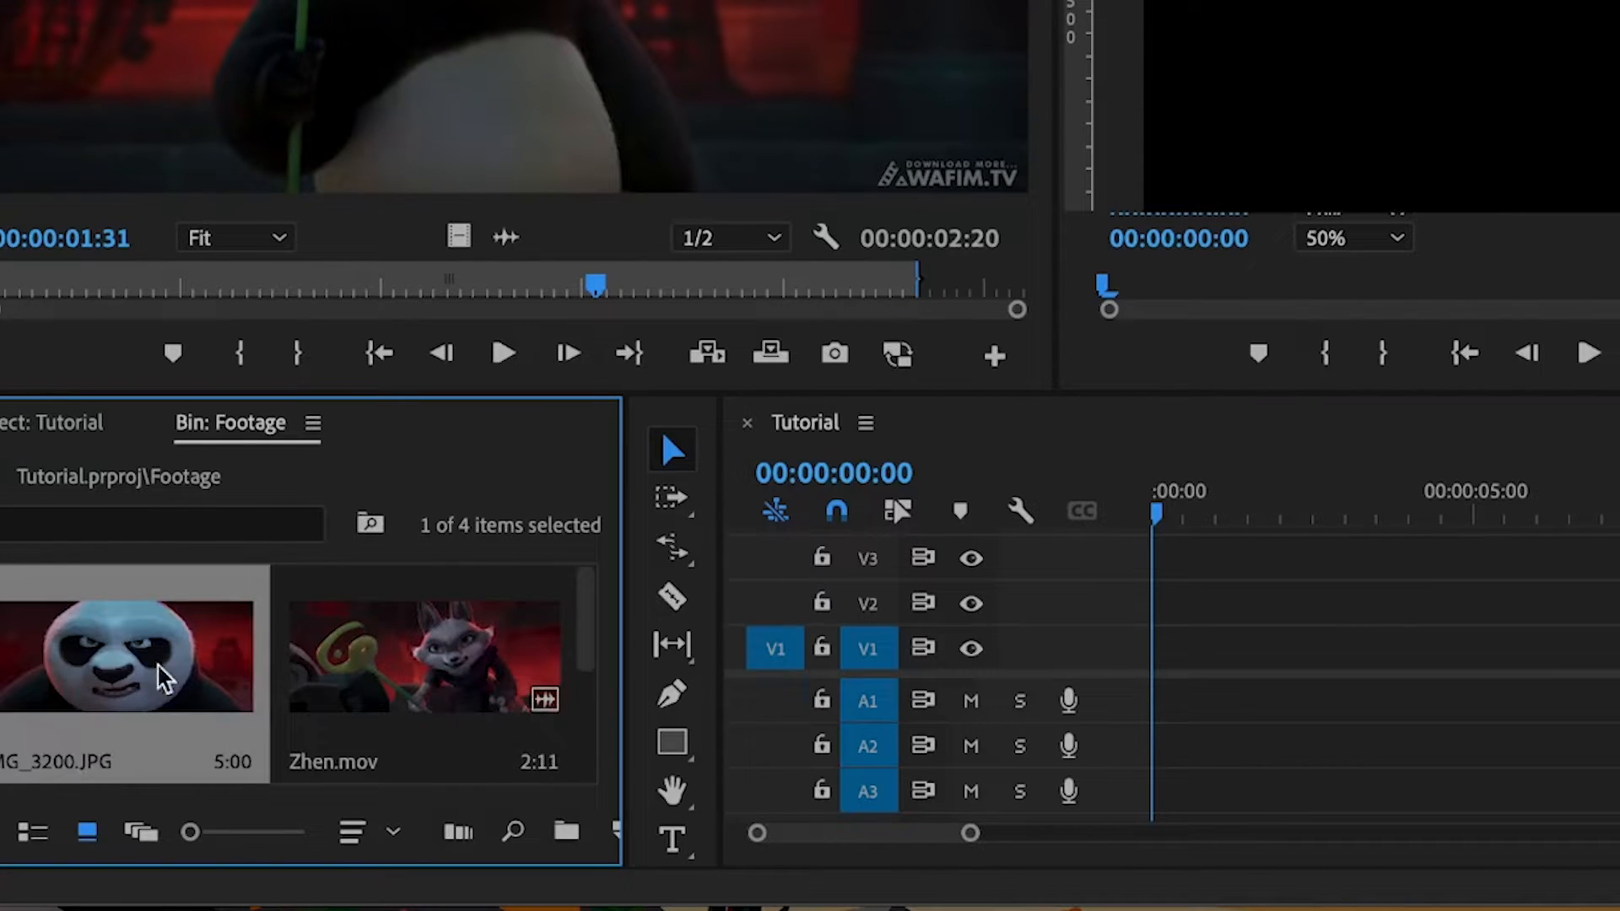
pyautogui.moveTo(103, 660); pyautogui.dragTo(1294, 661)
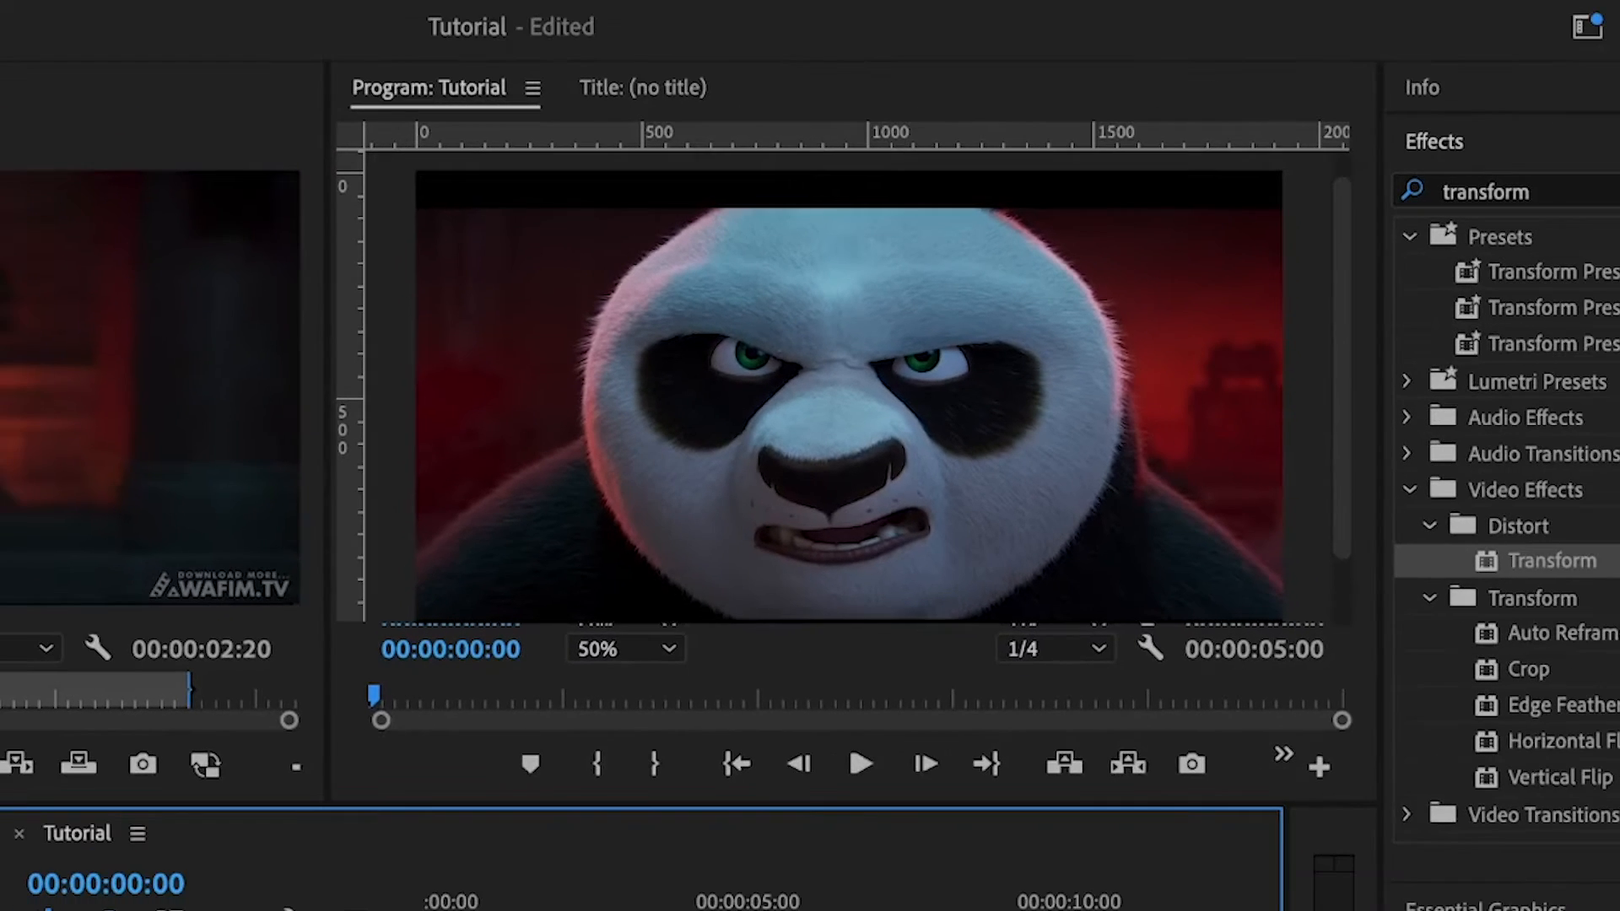
# Scale the IMG_3200.JPG clip up slightly so the panda fills more of the frame.
pyautogui.click(223, 97)
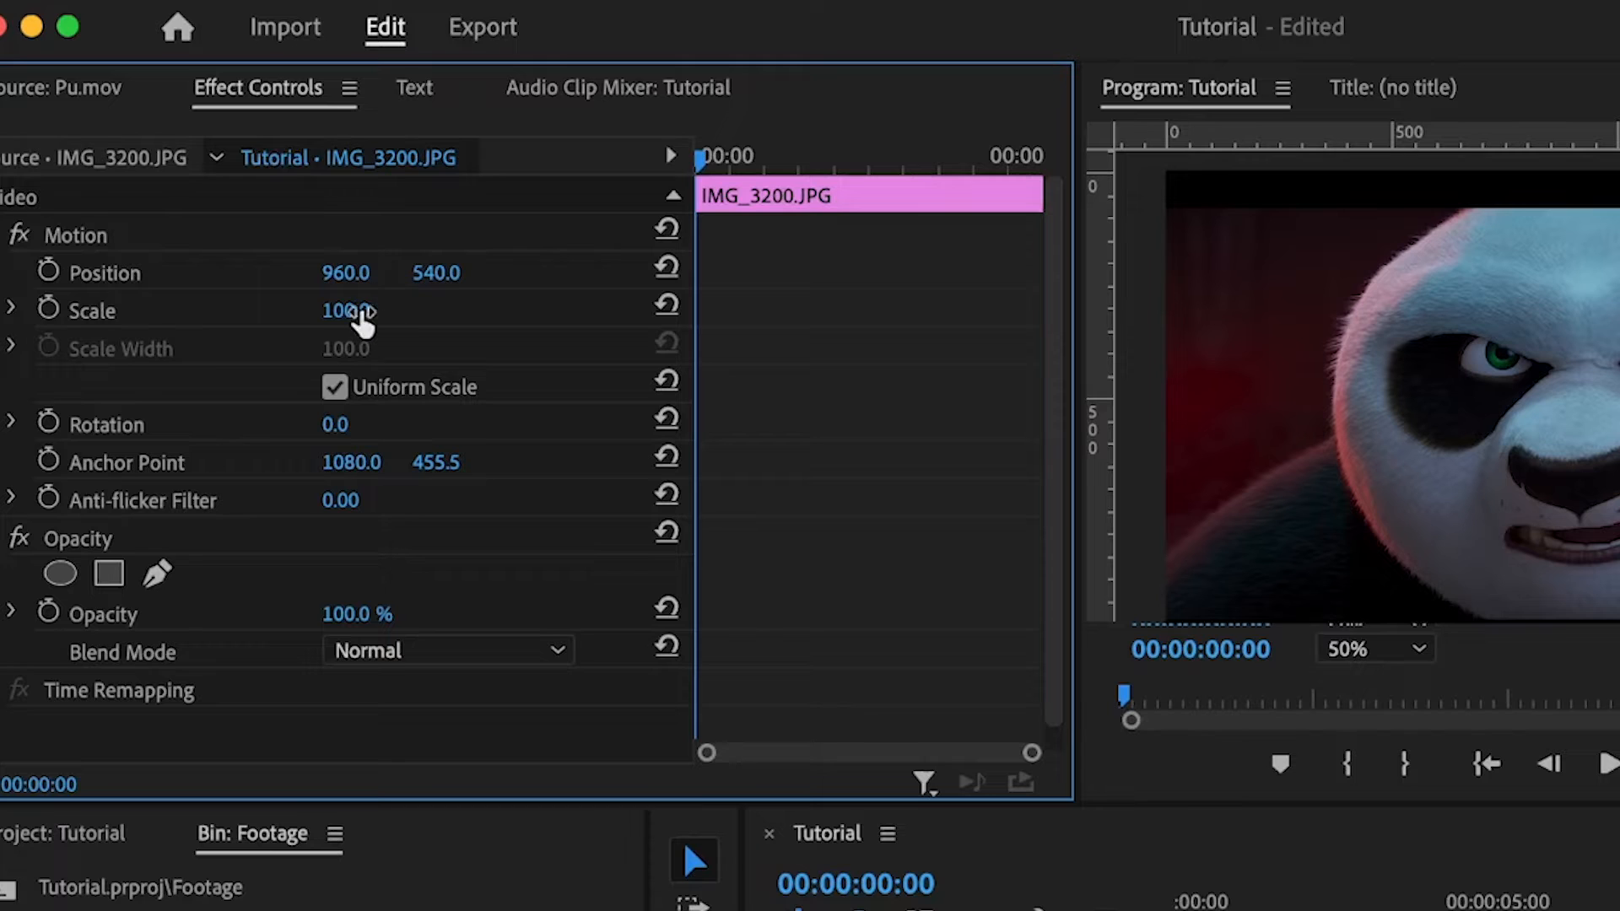
pyautogui.moveTo(344, 311); pyautogui.dragTo(371, 312)
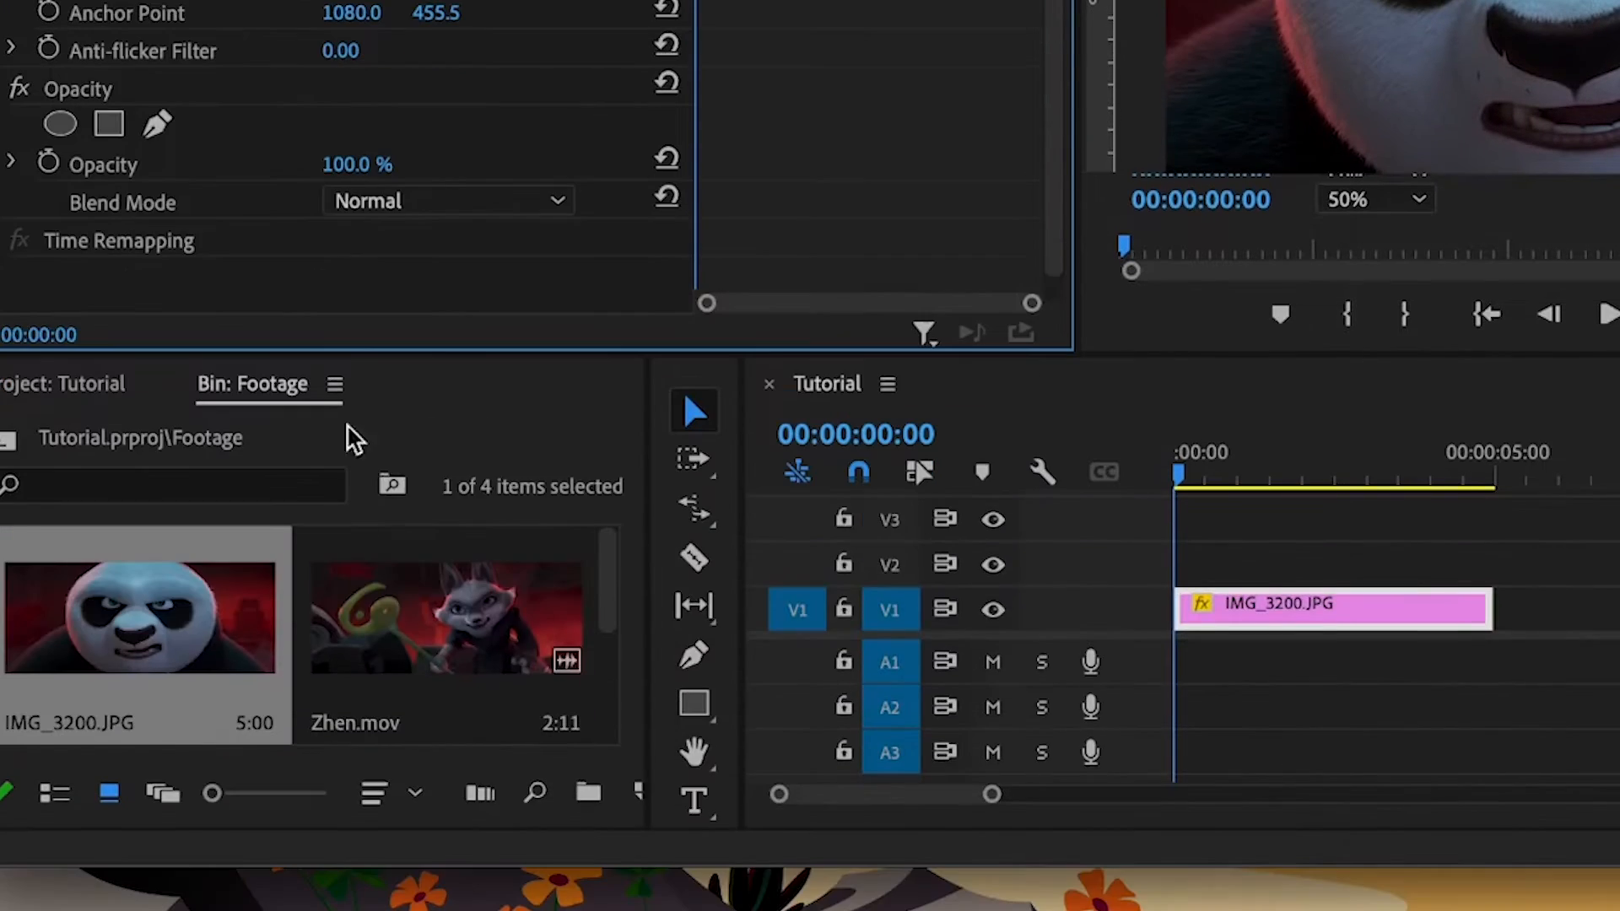
# Load Zhen.mov for preview and place only its video on track V2 at the start of the sequence.
pyautogui.click(379, 655)
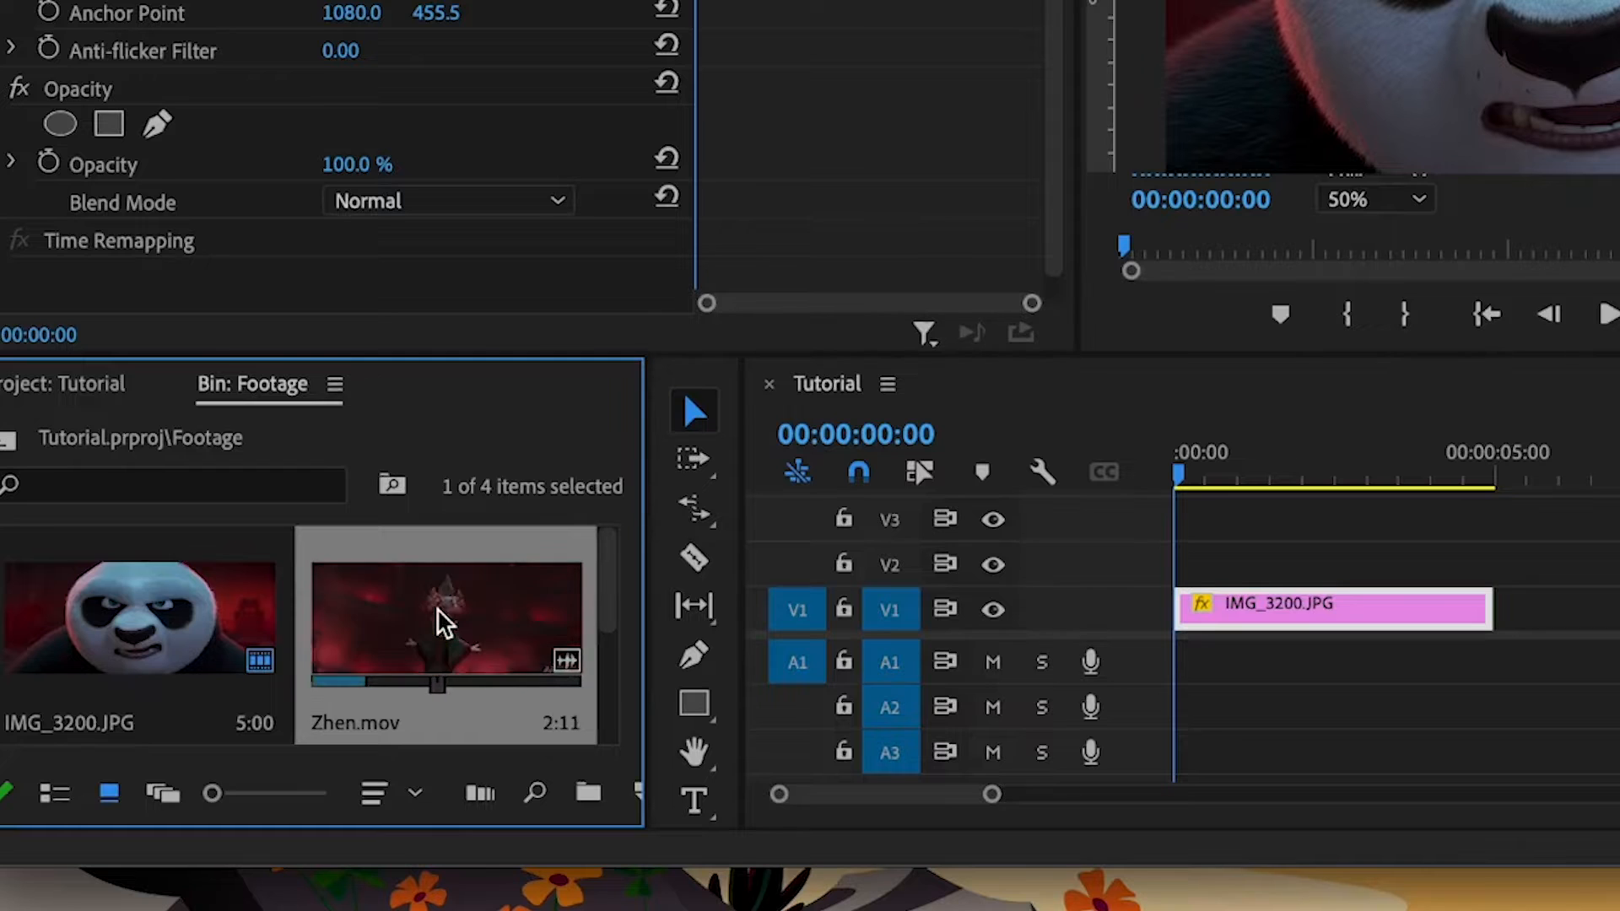
pyautogui.doubleClick(443, 622)
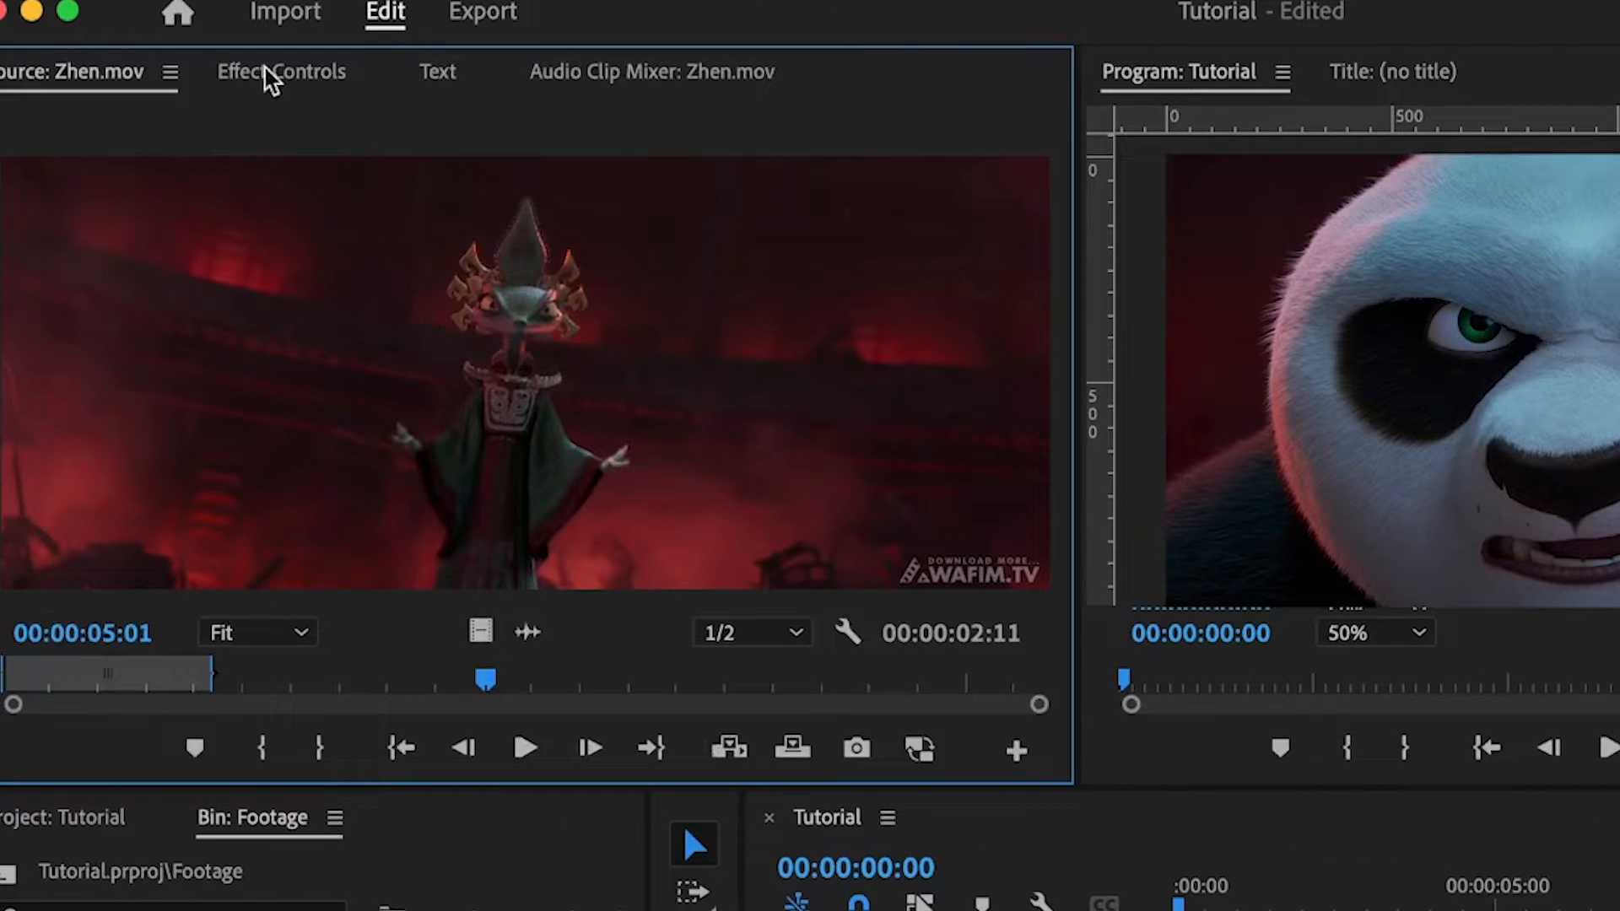
pyautogui.click(80, 685)
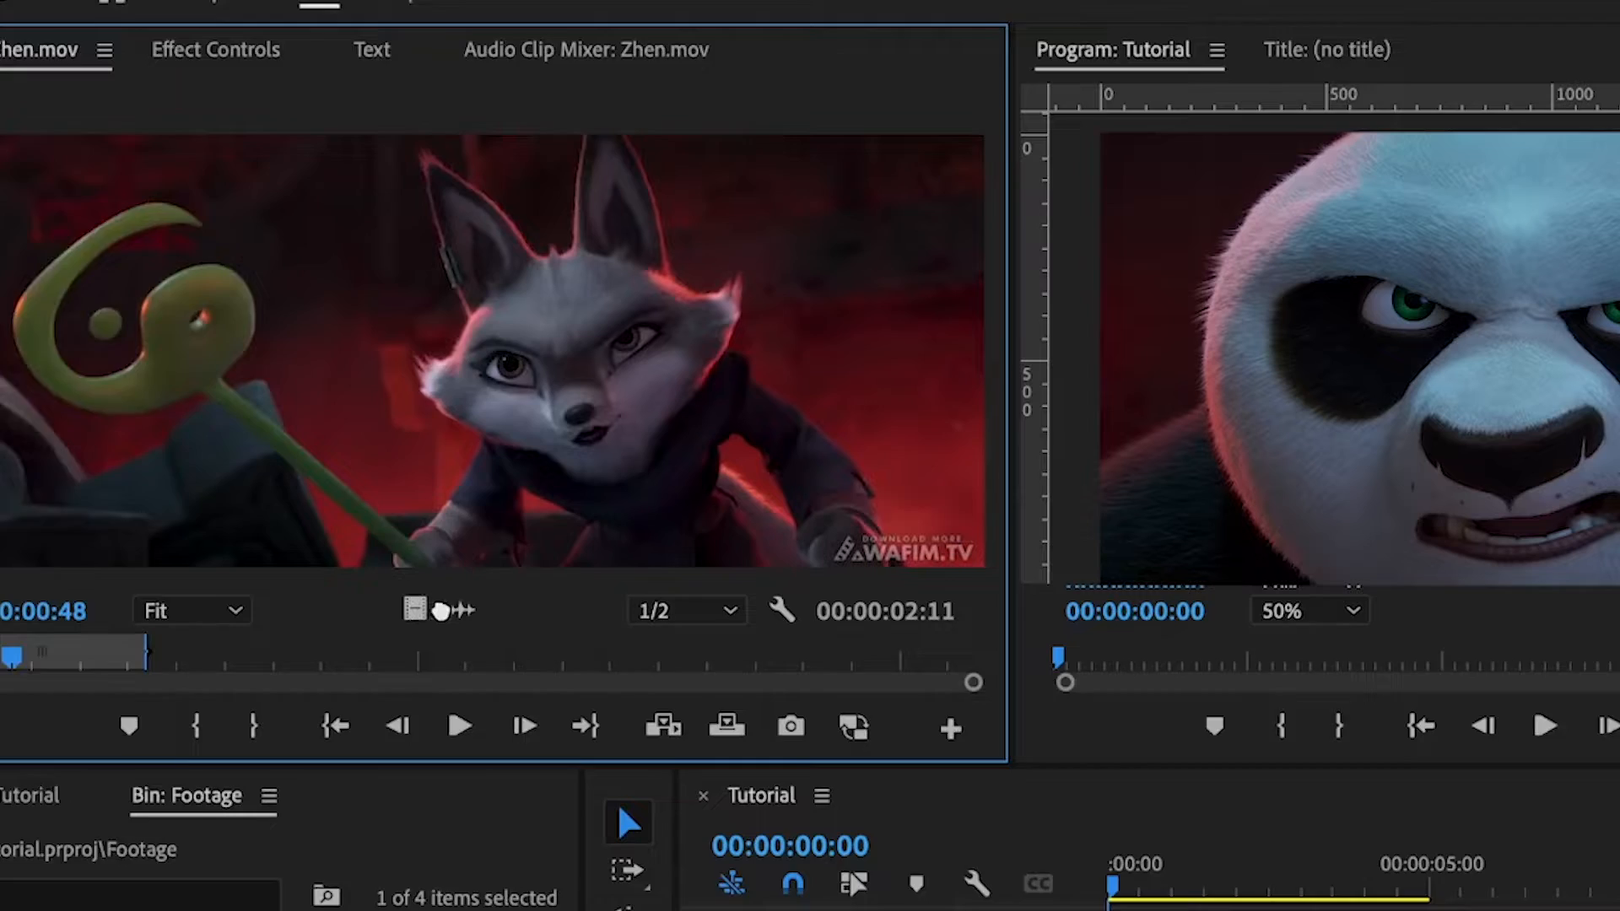
pyautogui.moveTo(441, 610); pyautogui.dragTo(545, 776)
# Cut IMG_3200.JPG at the end of Zhen.mov and delete the excess part.
pyautogui.press('c')
pyautogui.click(654, 816)
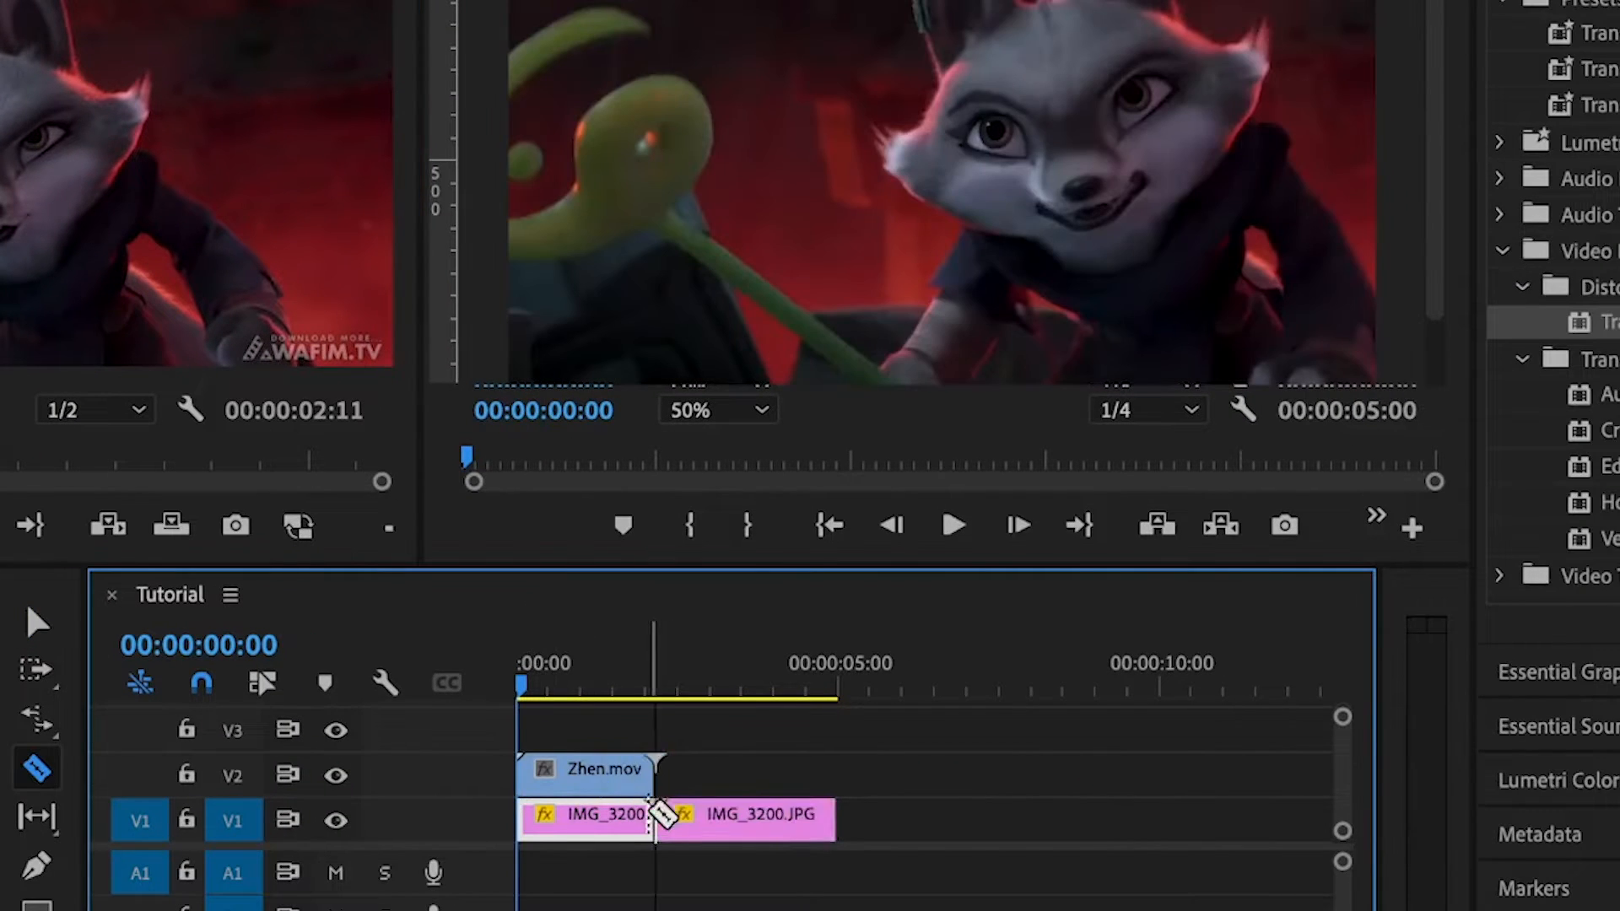
pyautogui.press('v')
pyautogui.click(726, 816)
pyautogui.press('Delete')
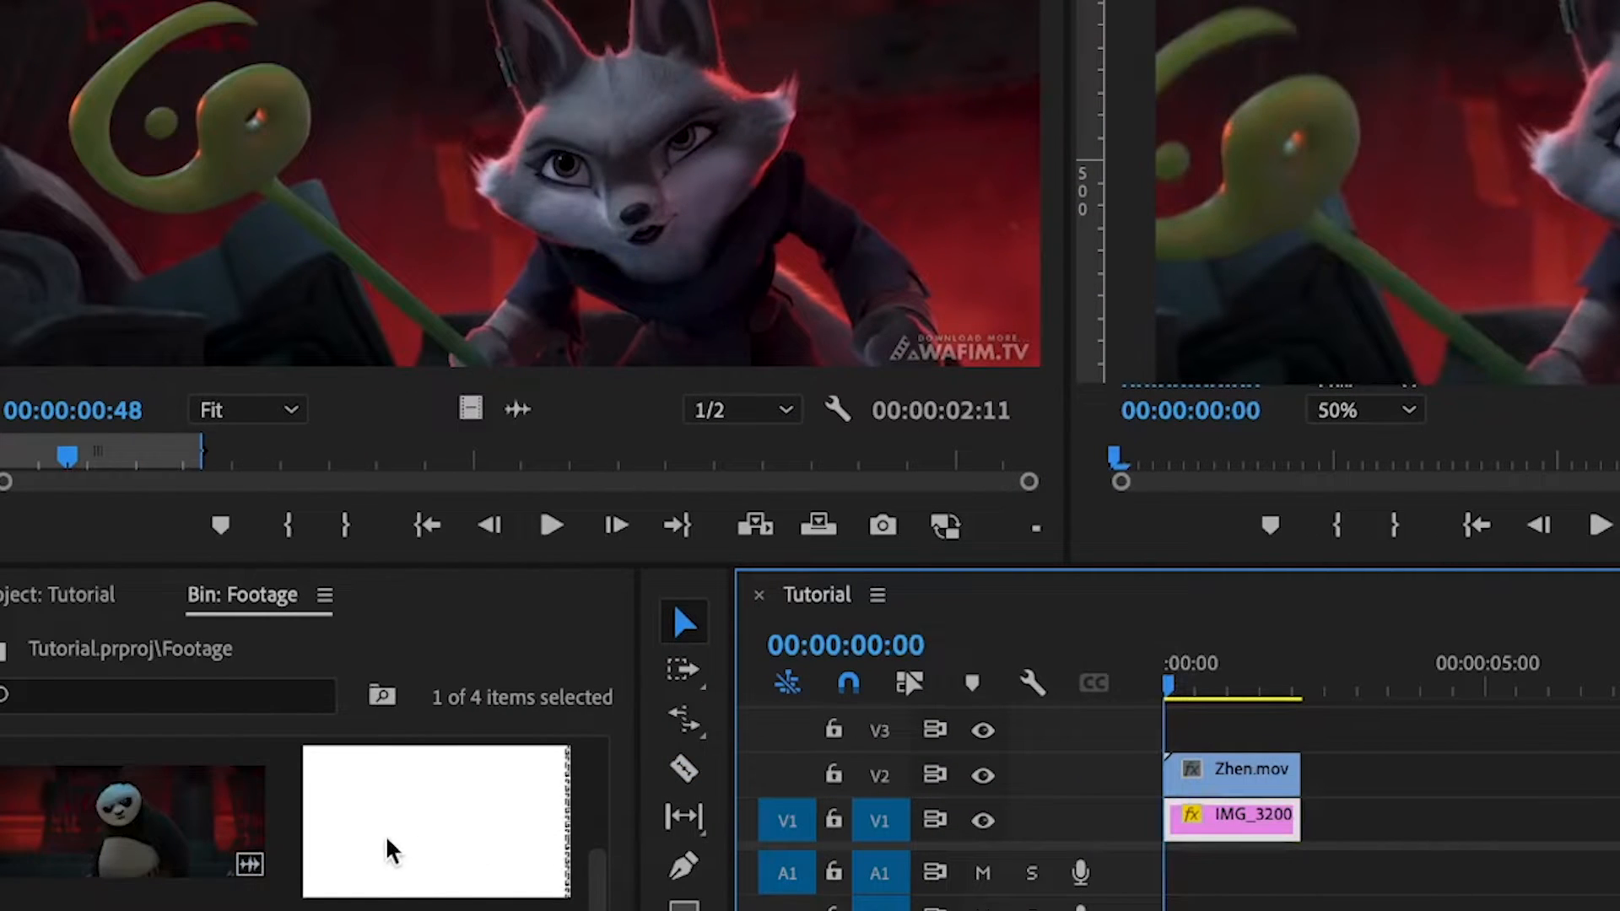
# Place Texture.png at the start of track V3 and trim it to the same length as Zhen.mov.
pyautogui.moveTo(390, 851); pyautogui.dragTo(1175, 723)
pyautogui.press('c')
pyautogui.click(1304, 726)
pyautogui.press('v')
pyautogui.click(1337, 729)
pyautogui.press('Delete')
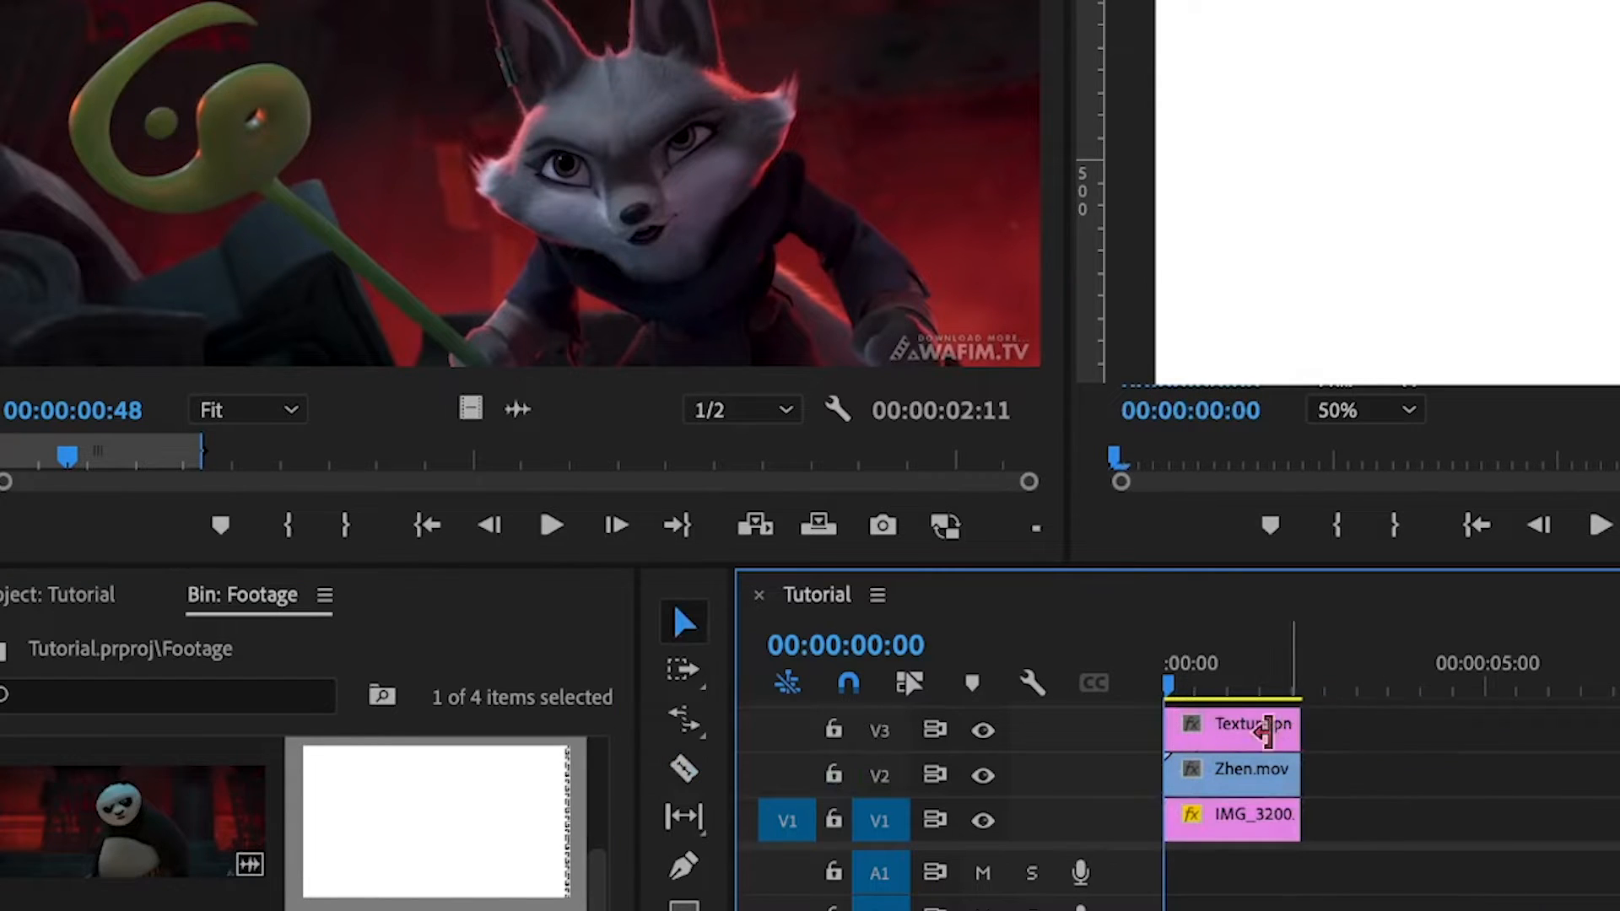
pyautogui.click(1259, 729)
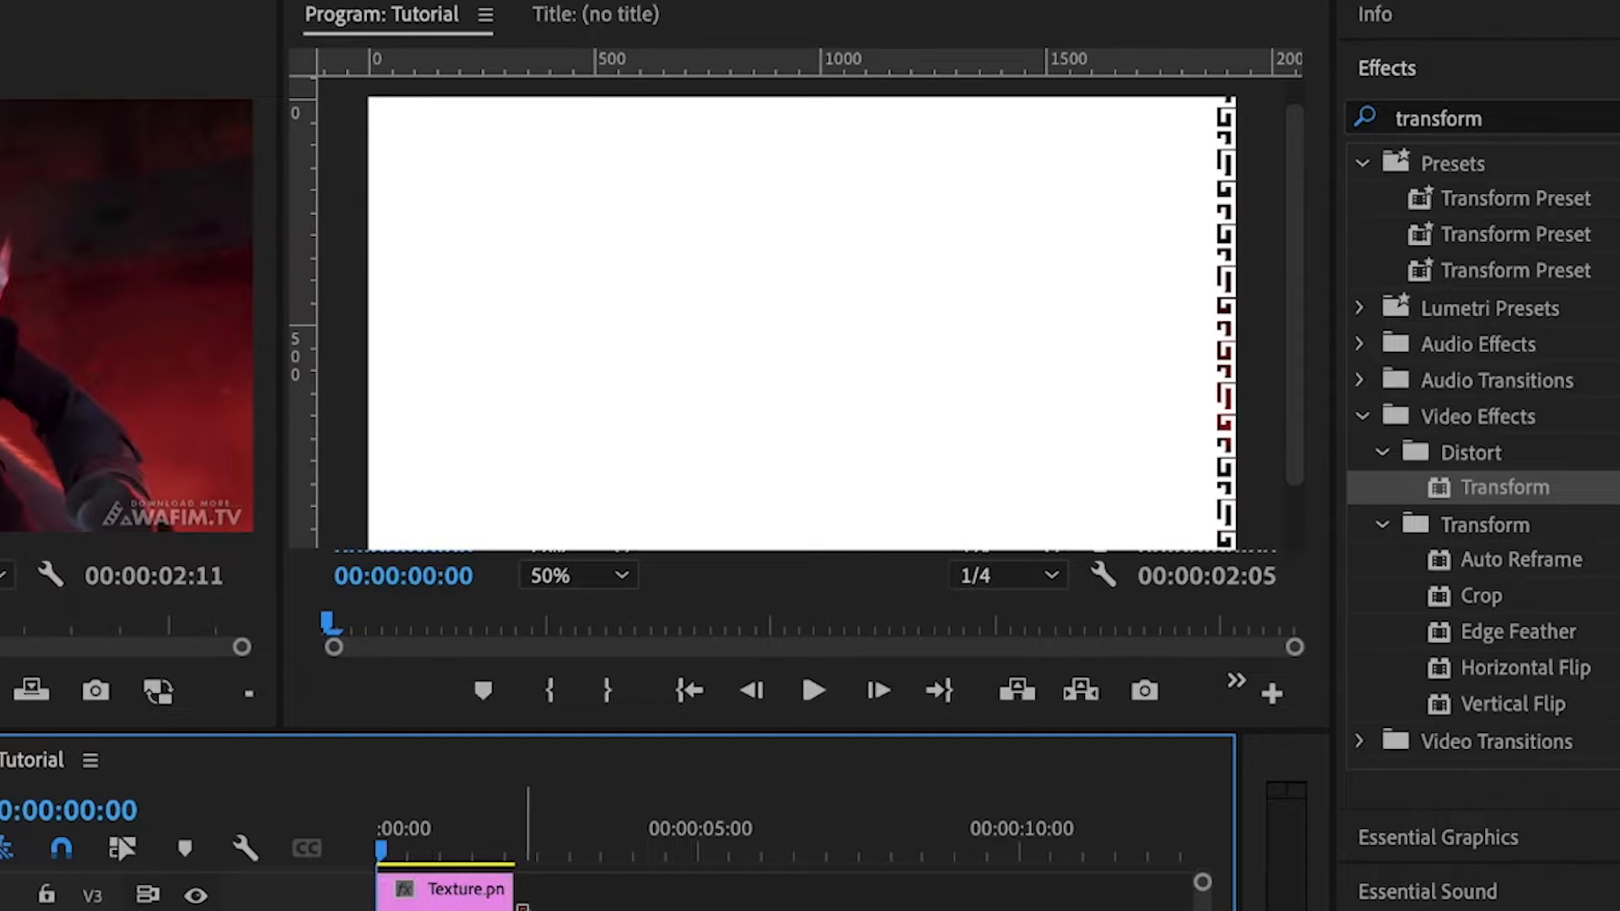
# Find the Track Matte Key effect by searching for "track" and apply it to the Zhen.mov clip.
pyautogui.moveTo(528, 909); pyautogui.dragTo(465, 834)
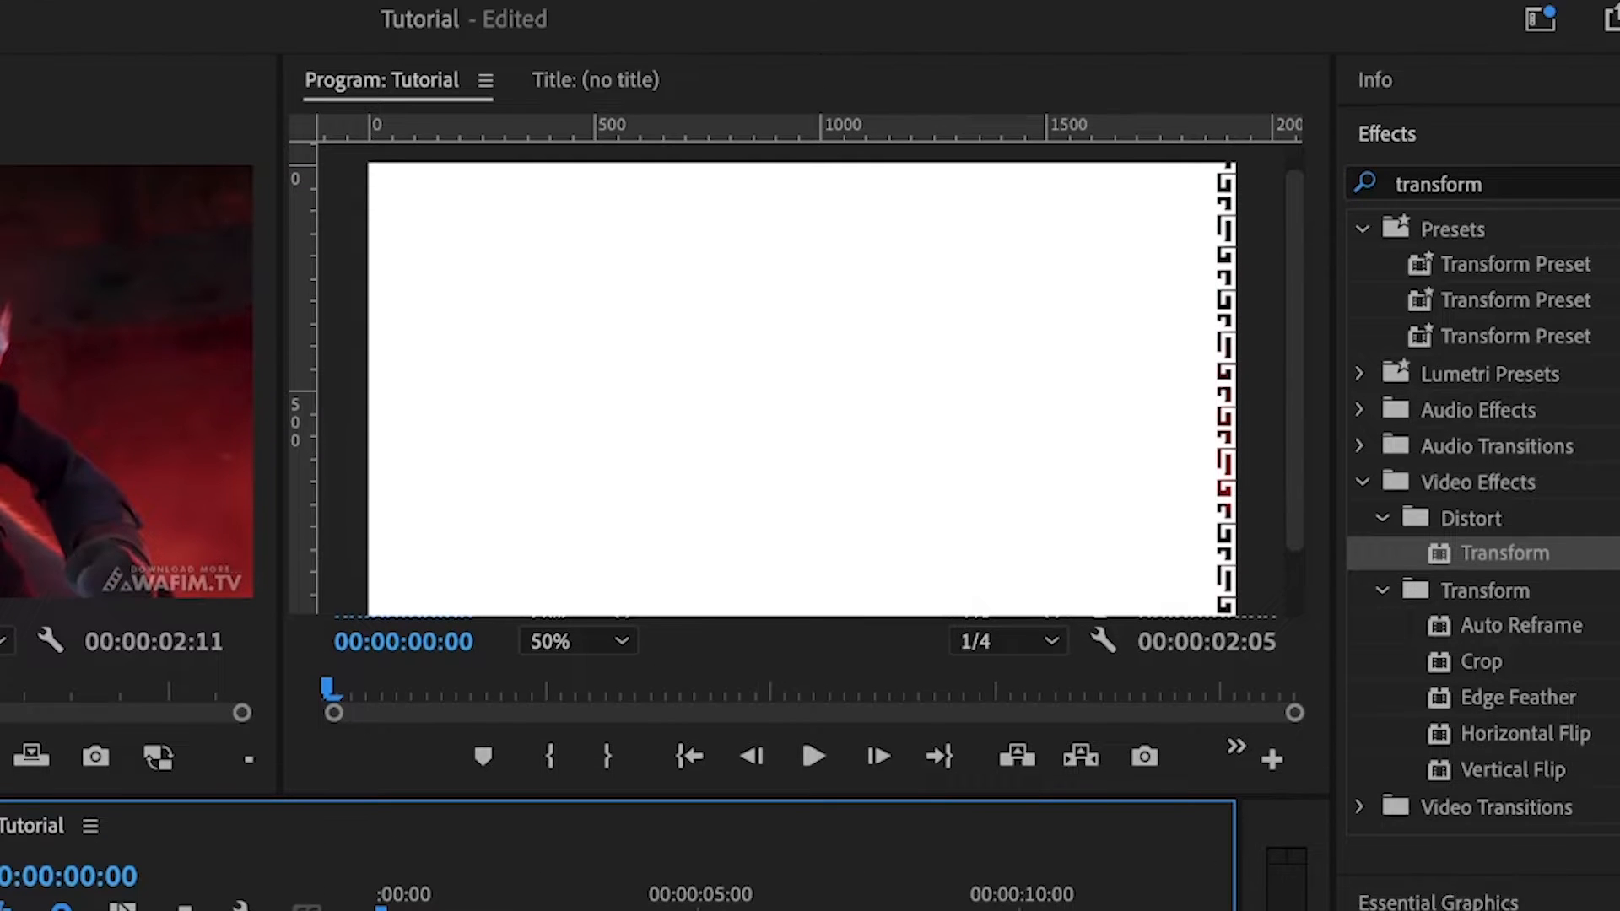
pyautogui.click(1617, 24)
pyautogui.click(1441, 22)
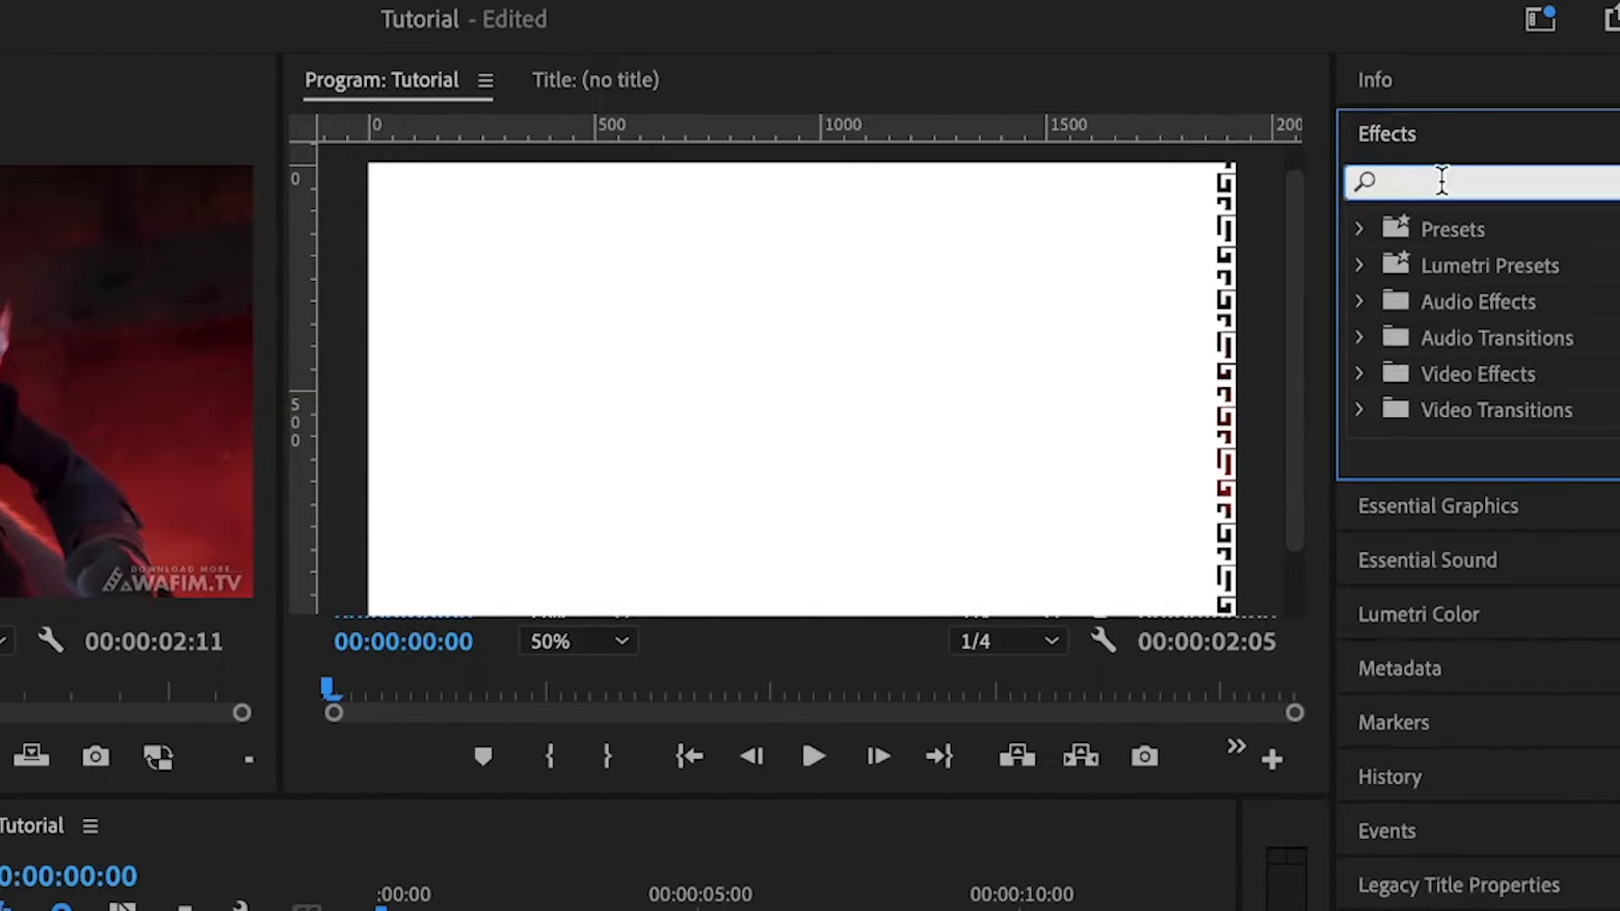
pyautogui.write('track')
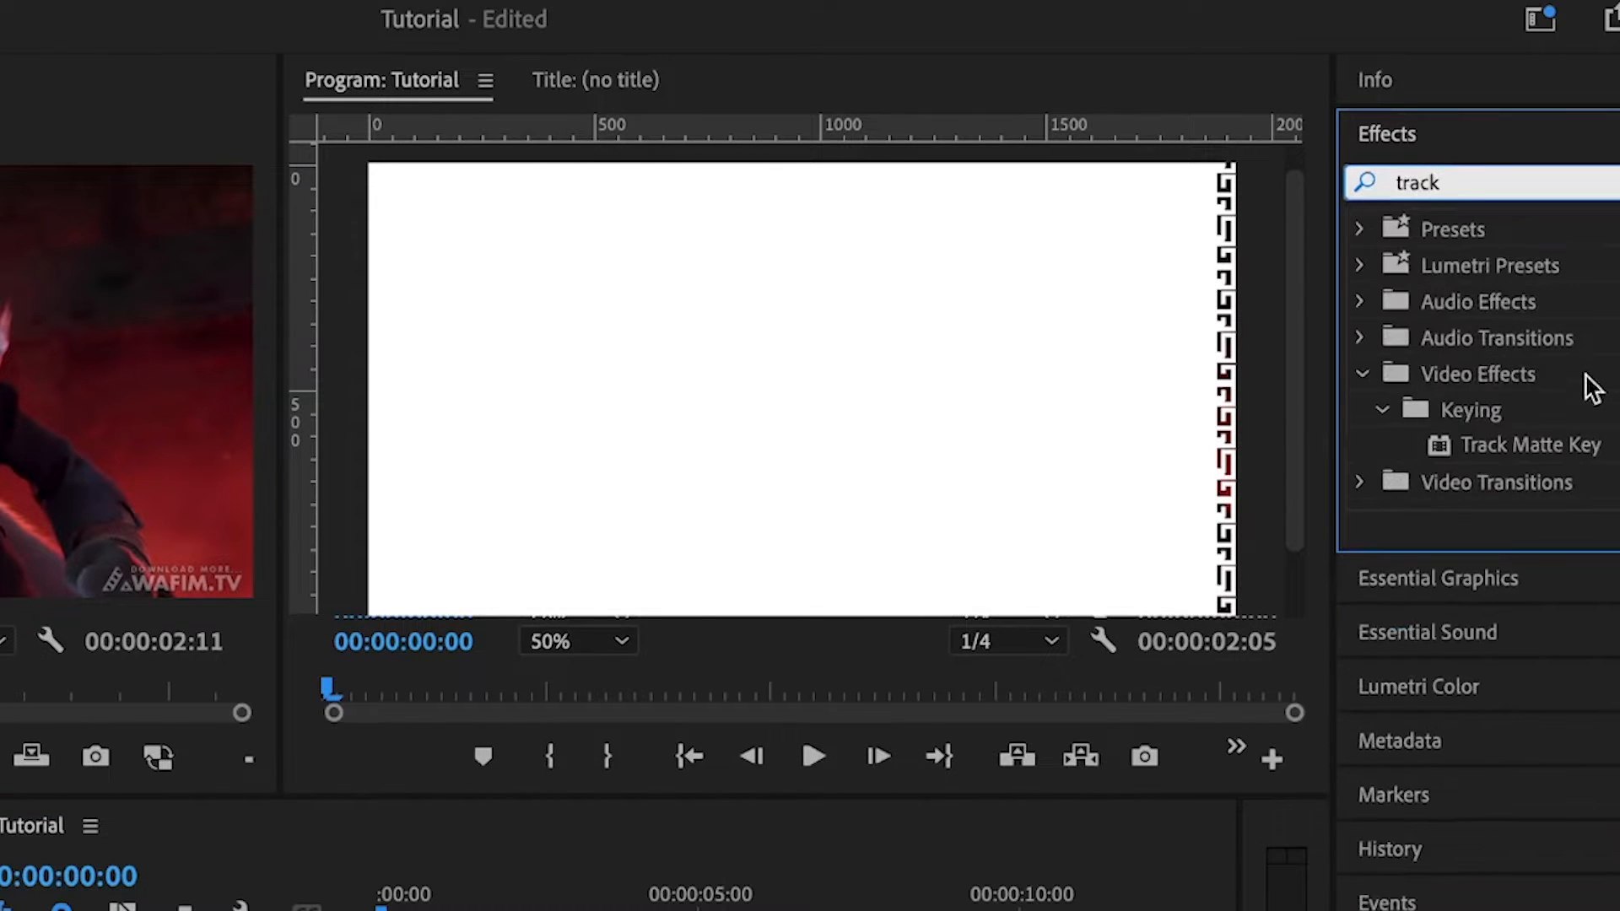
pyautogui.moveTo(1533, 439); pyautogui.dragTo(443, 910)
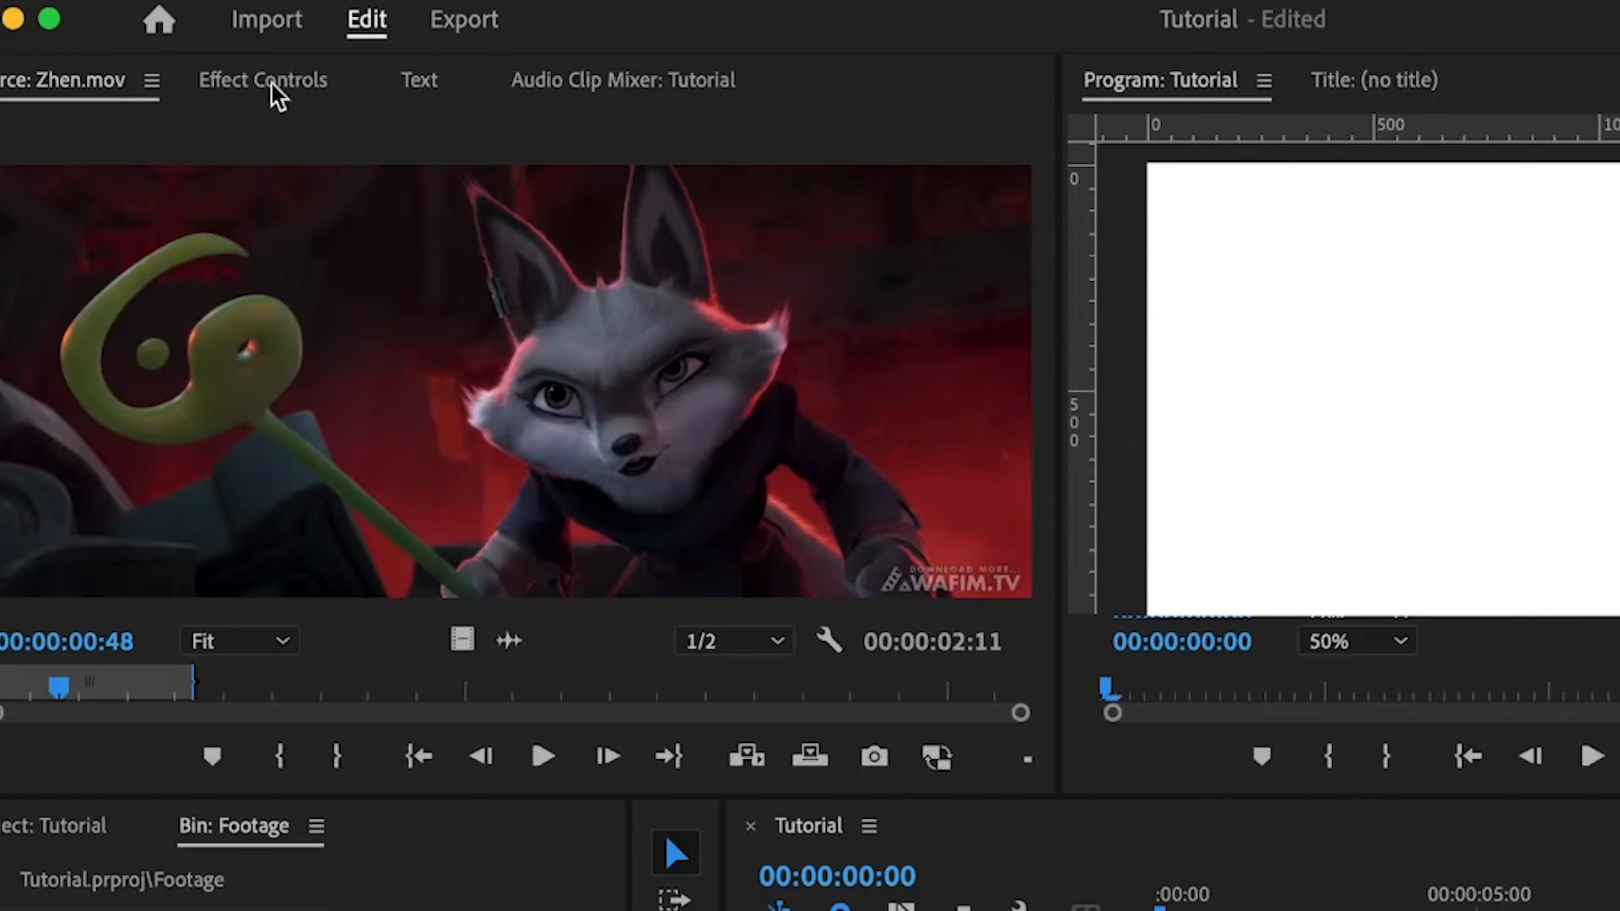
# Set the matte of Zhen.mov's Track Matte Key to Video 3.
pyautogui.click(270, 85)
pyautogui.scroll(-5, 472, 557)
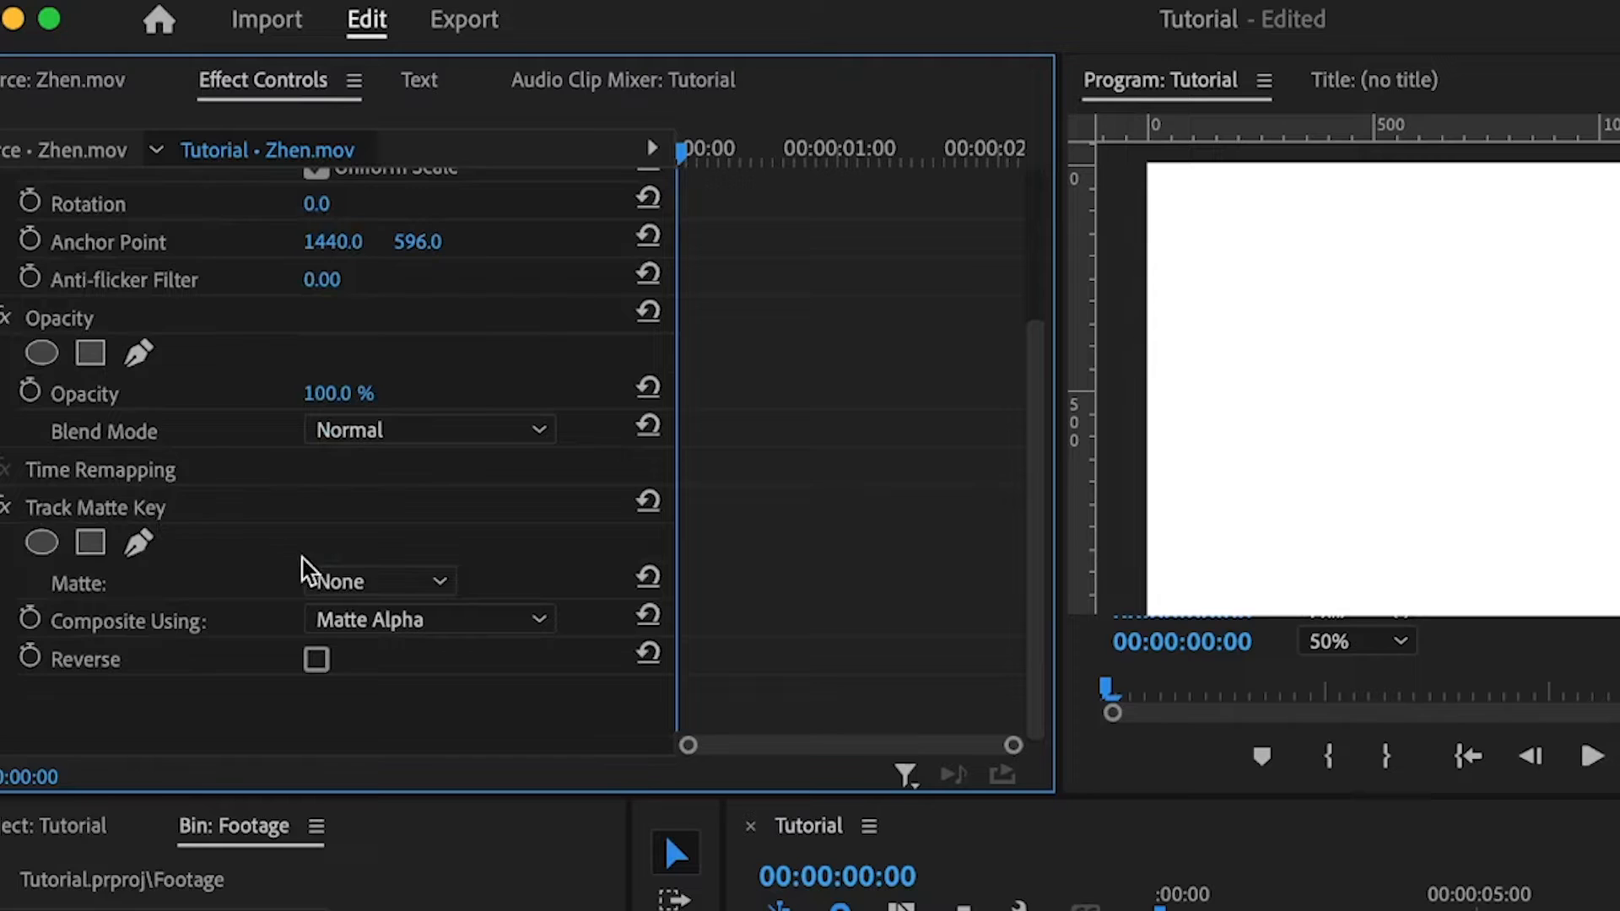
pyautogui.click(353, 582)
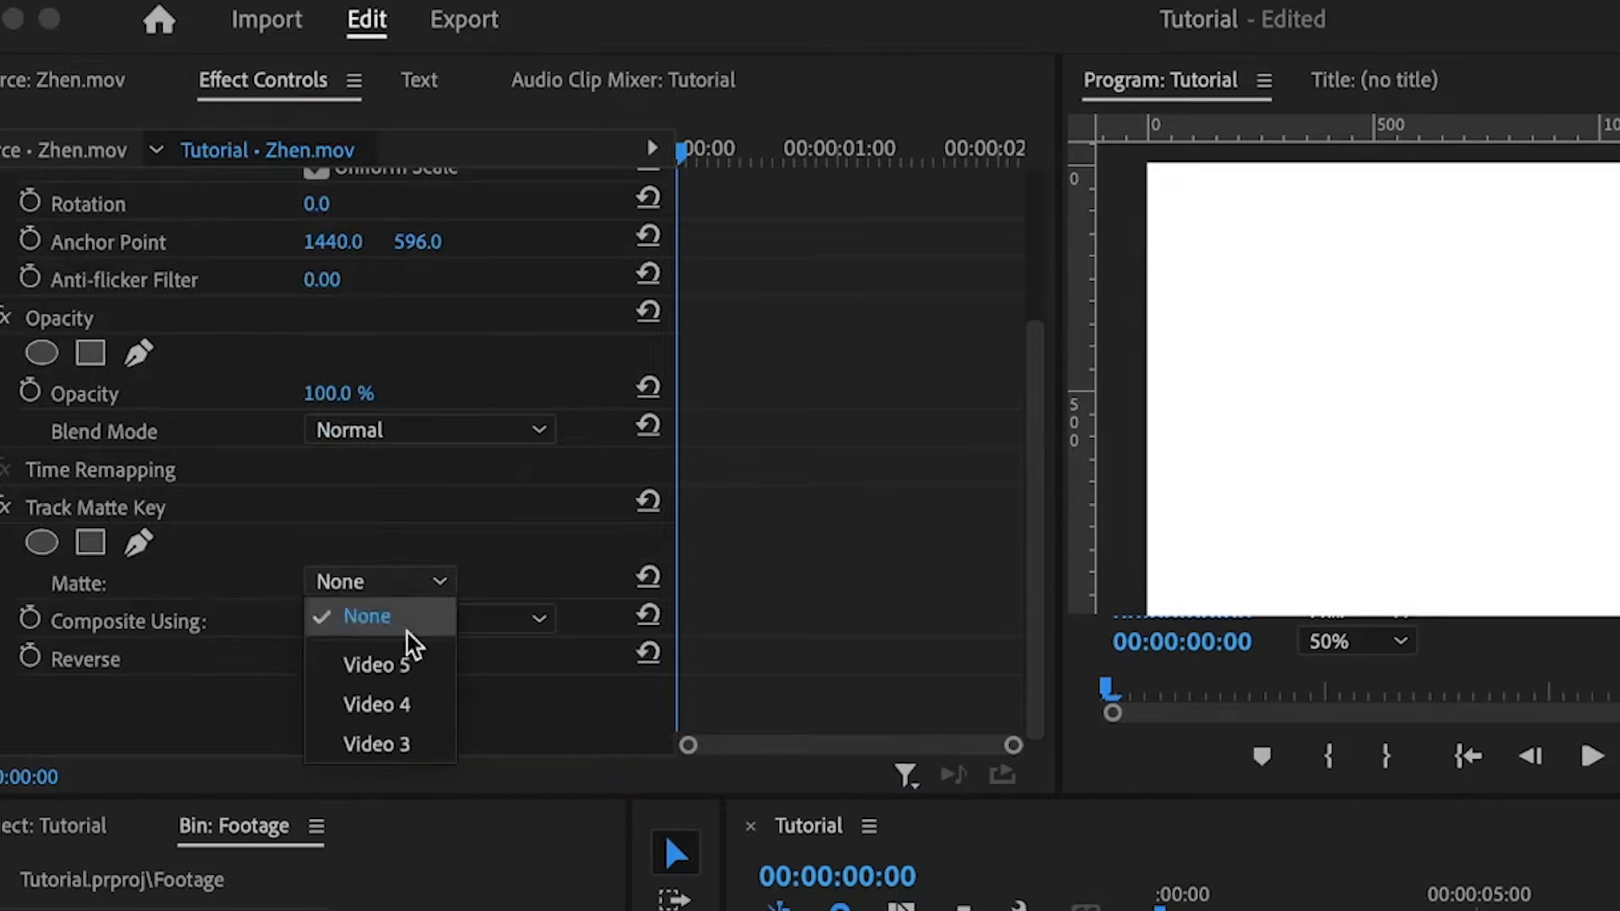
pyautogui.click(408, 744)
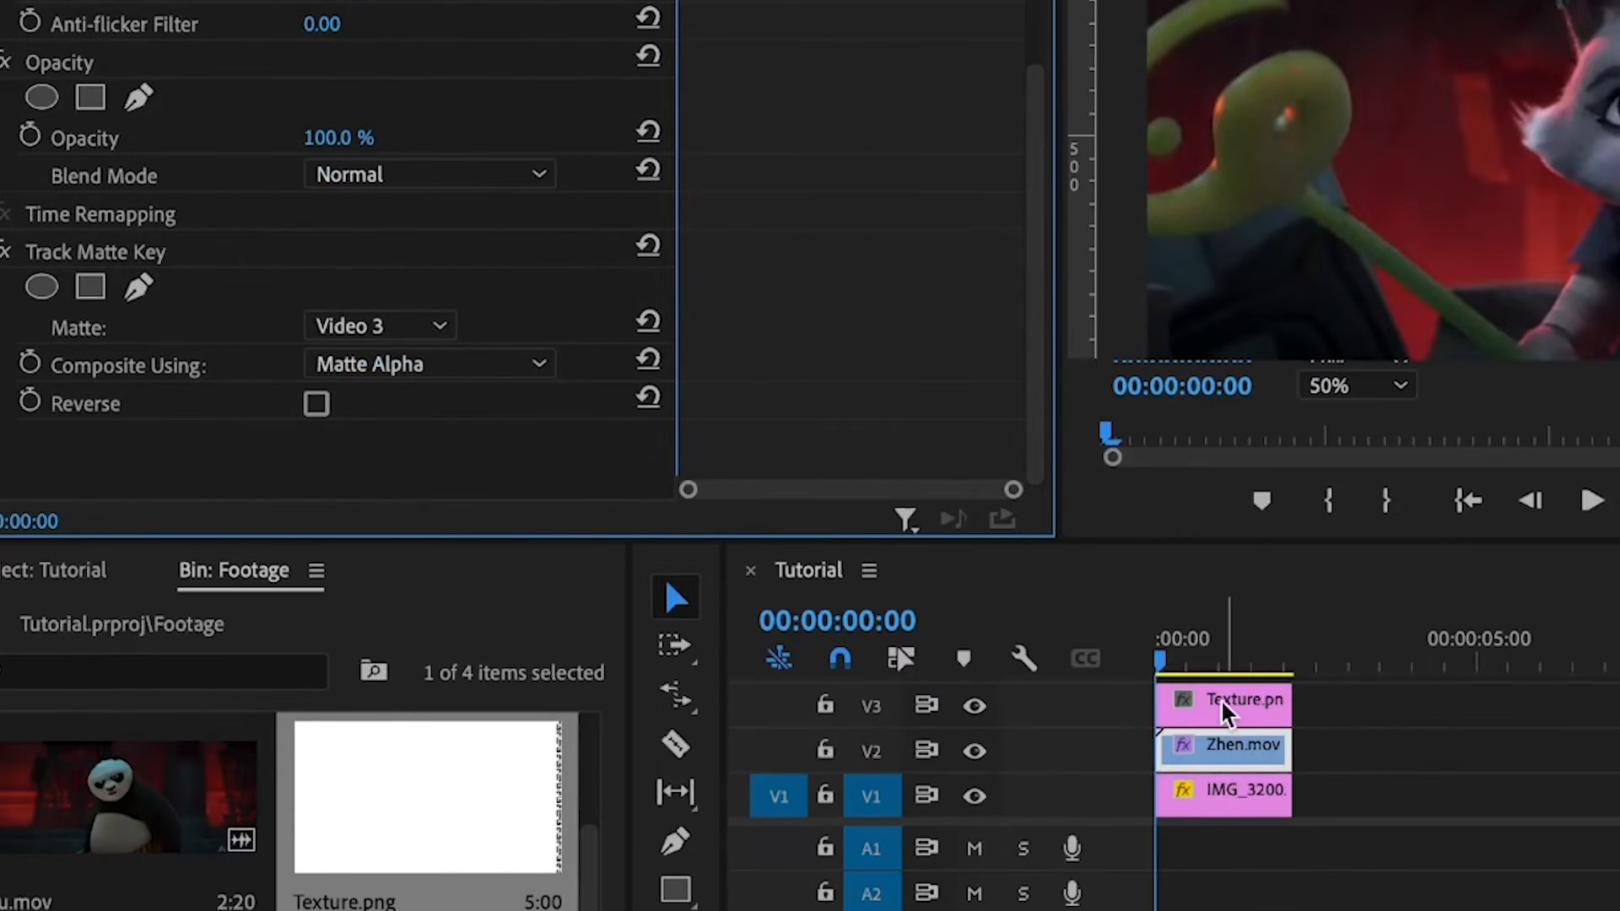
# Move the playhead to 00:00:00:18 and shift Texture.png left so its patterned edge crosses the fox's face.
pyautogui.click(1225, 713)
pyautogui.click(1250, 712)
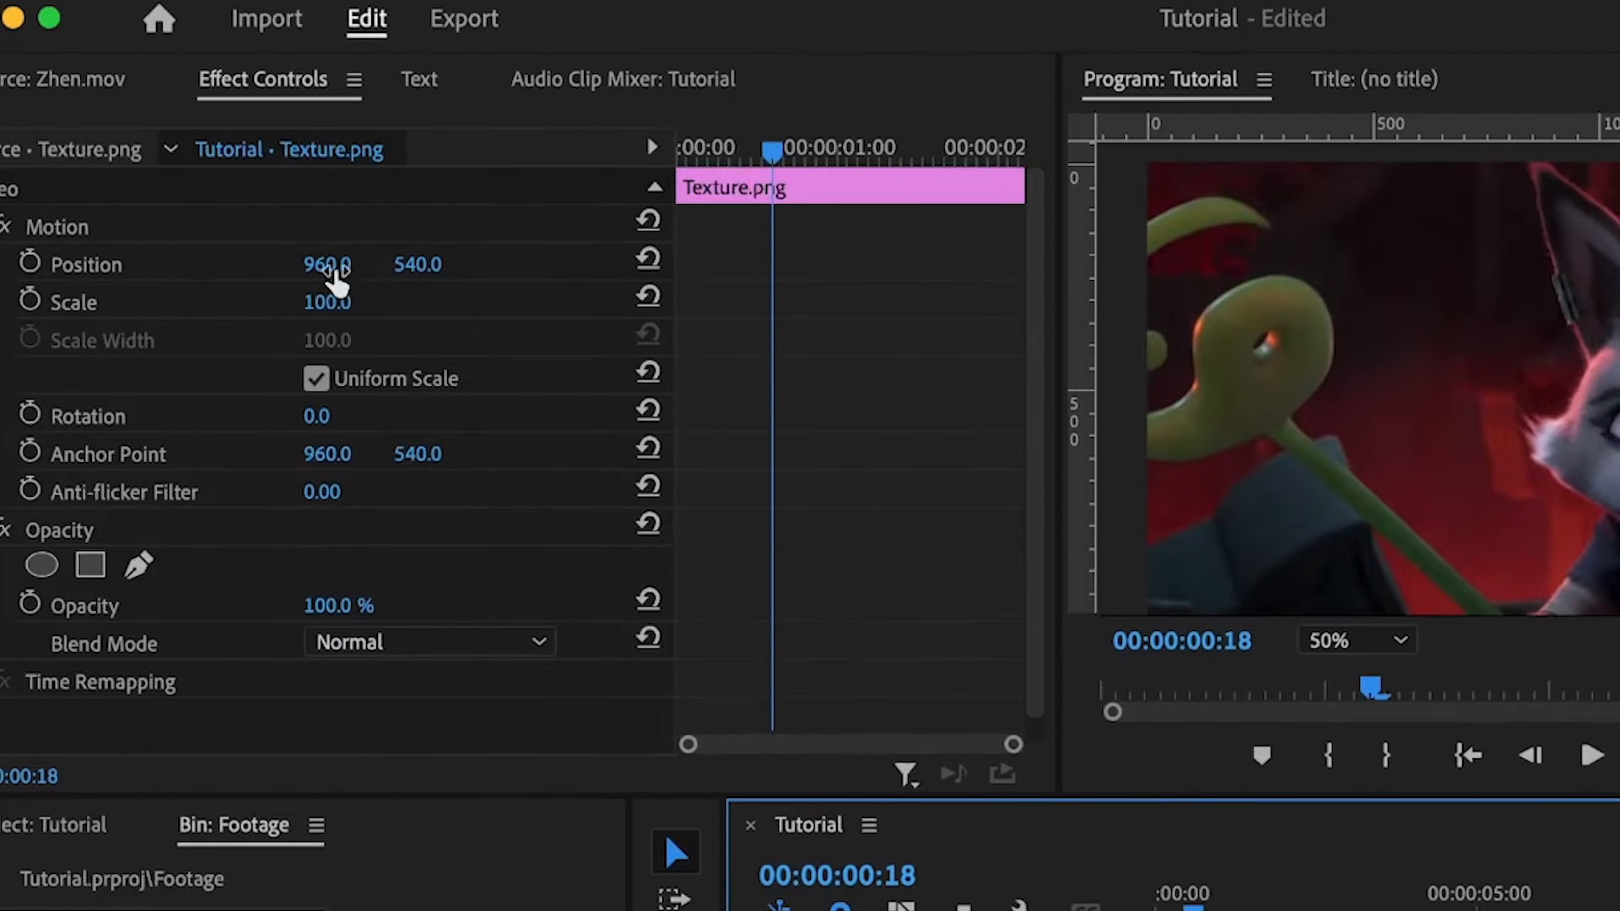
pyautogui.moveTo(331, 268); pyautogui.dragTo(69, 268)
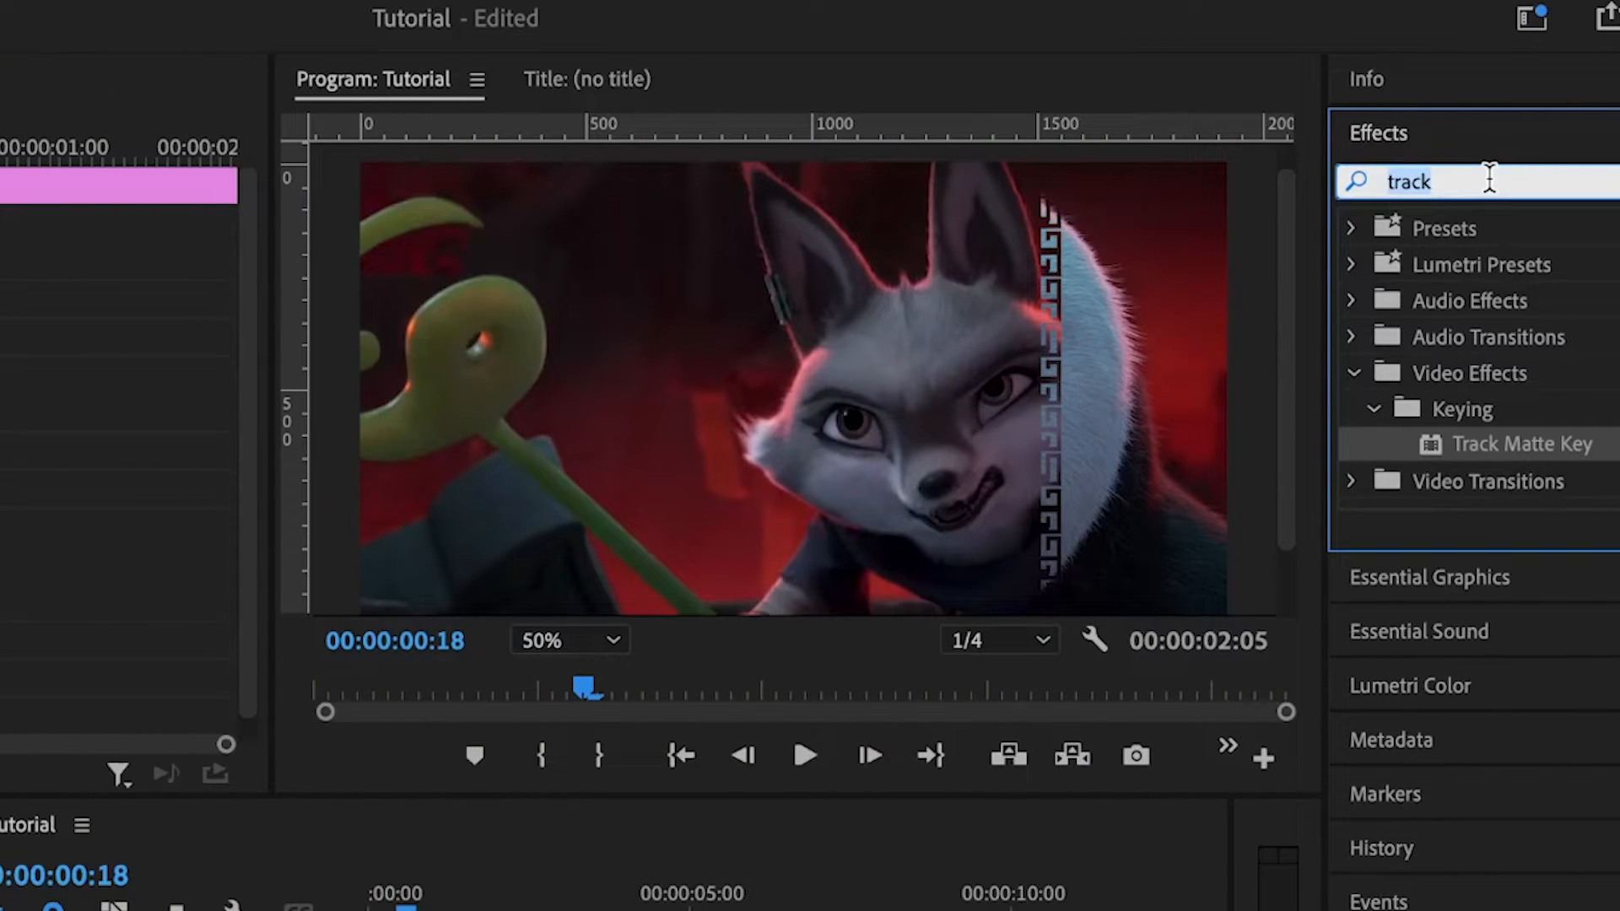
# Apply the Horizontal Flip effect to Texture.png and set its horizontal position to 1720.
pyautogui.write('fl')
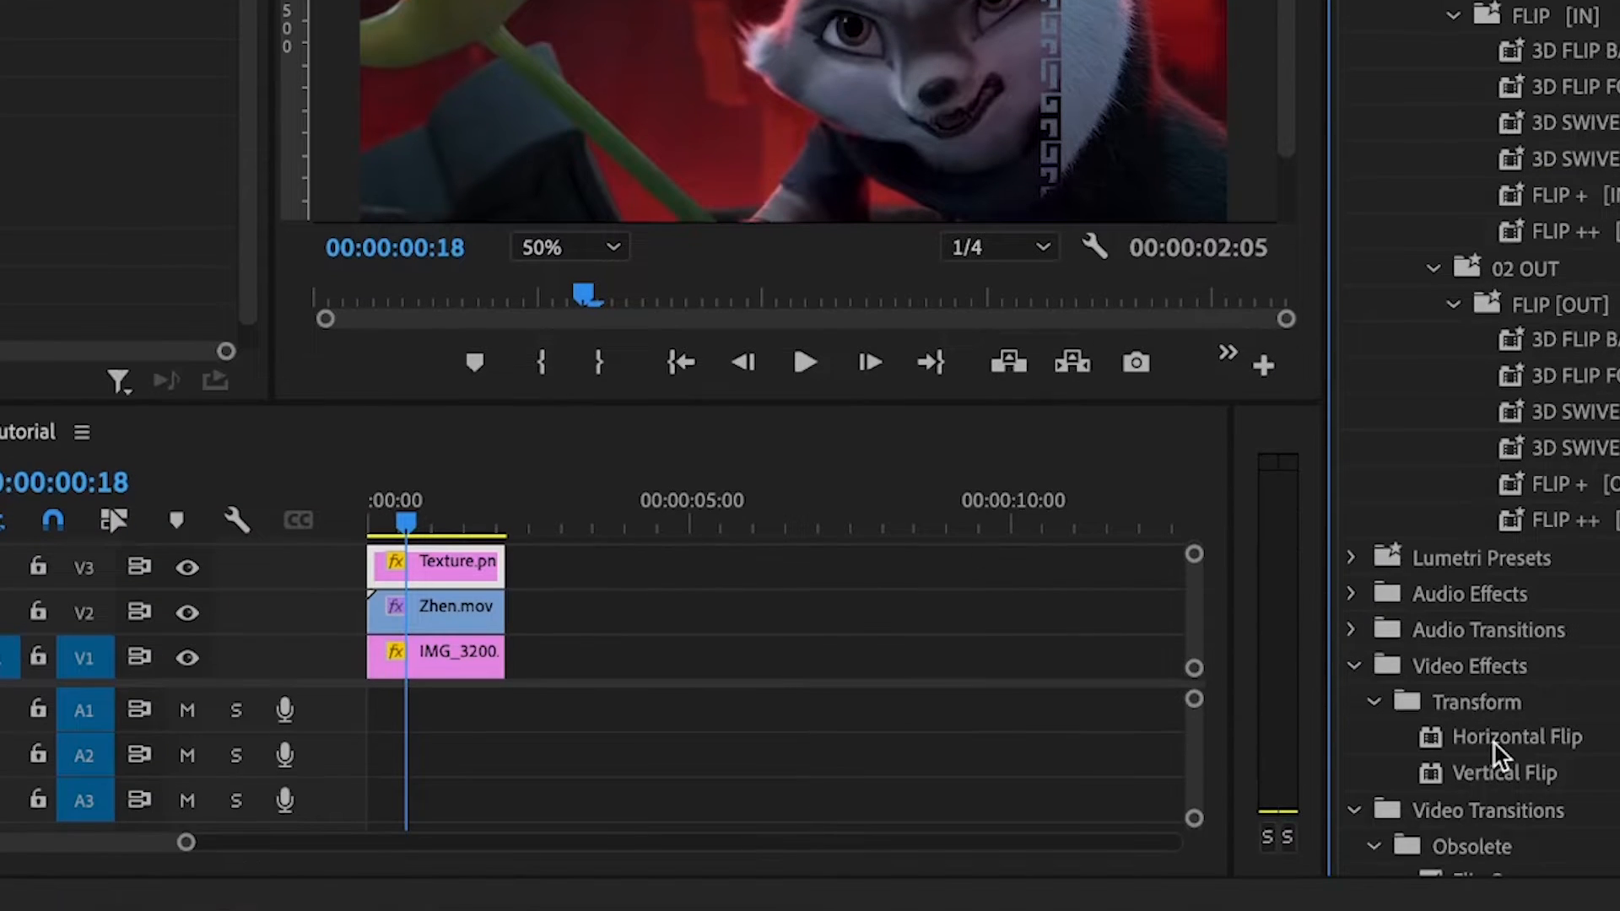
pyautogui.click(1491, 736)
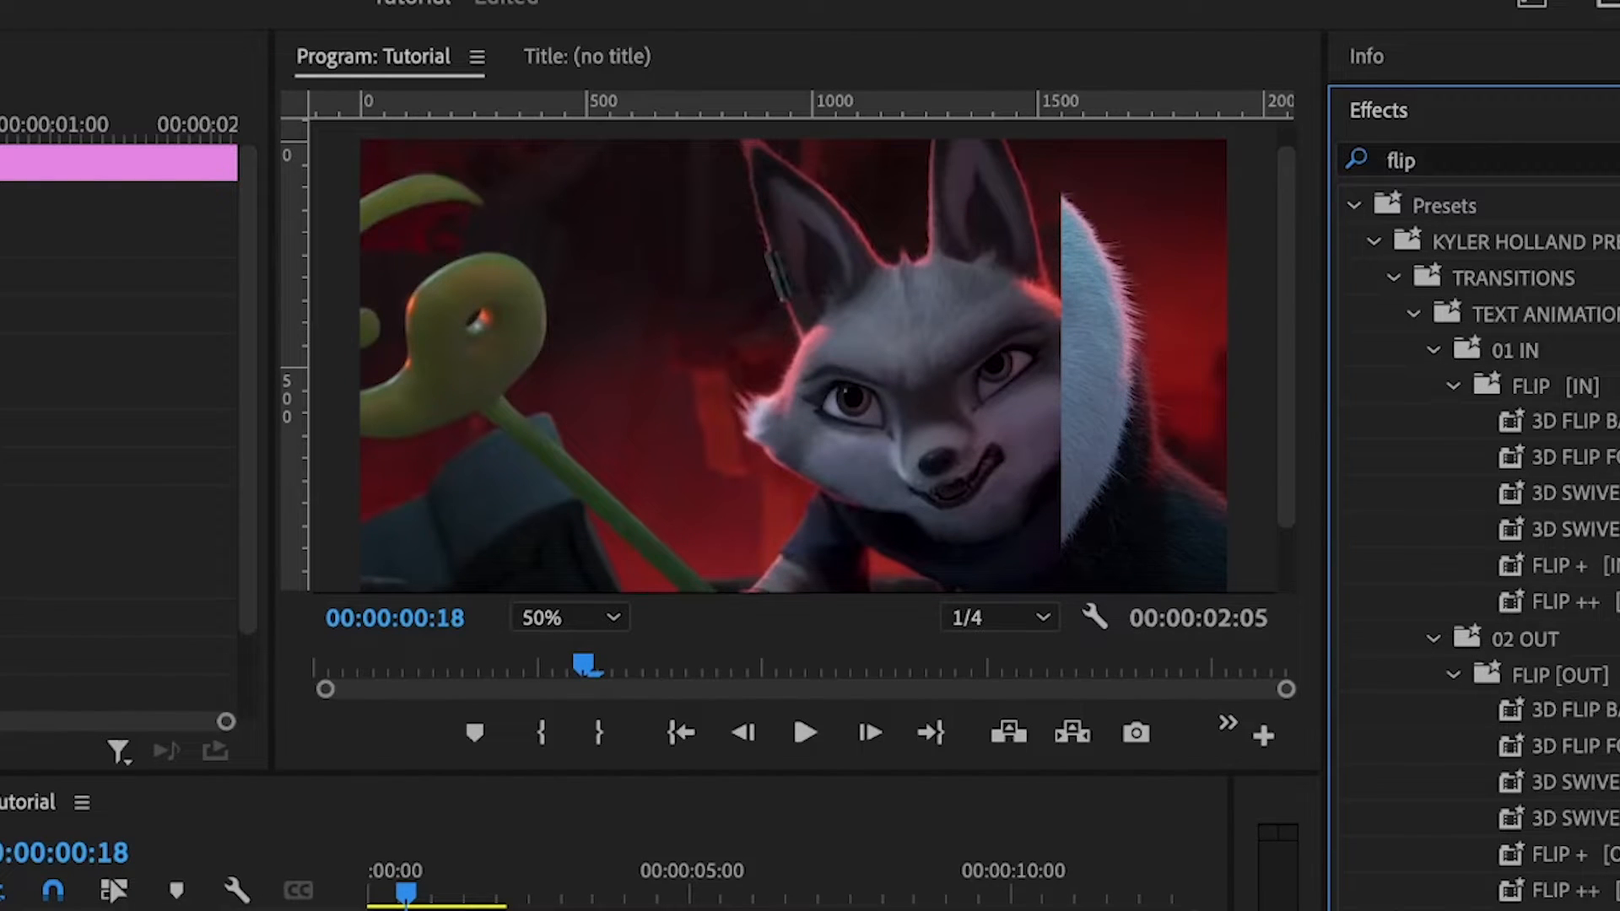
pyautogui.moveTo(1, 388); pyautogui.dragTo(32, 388)
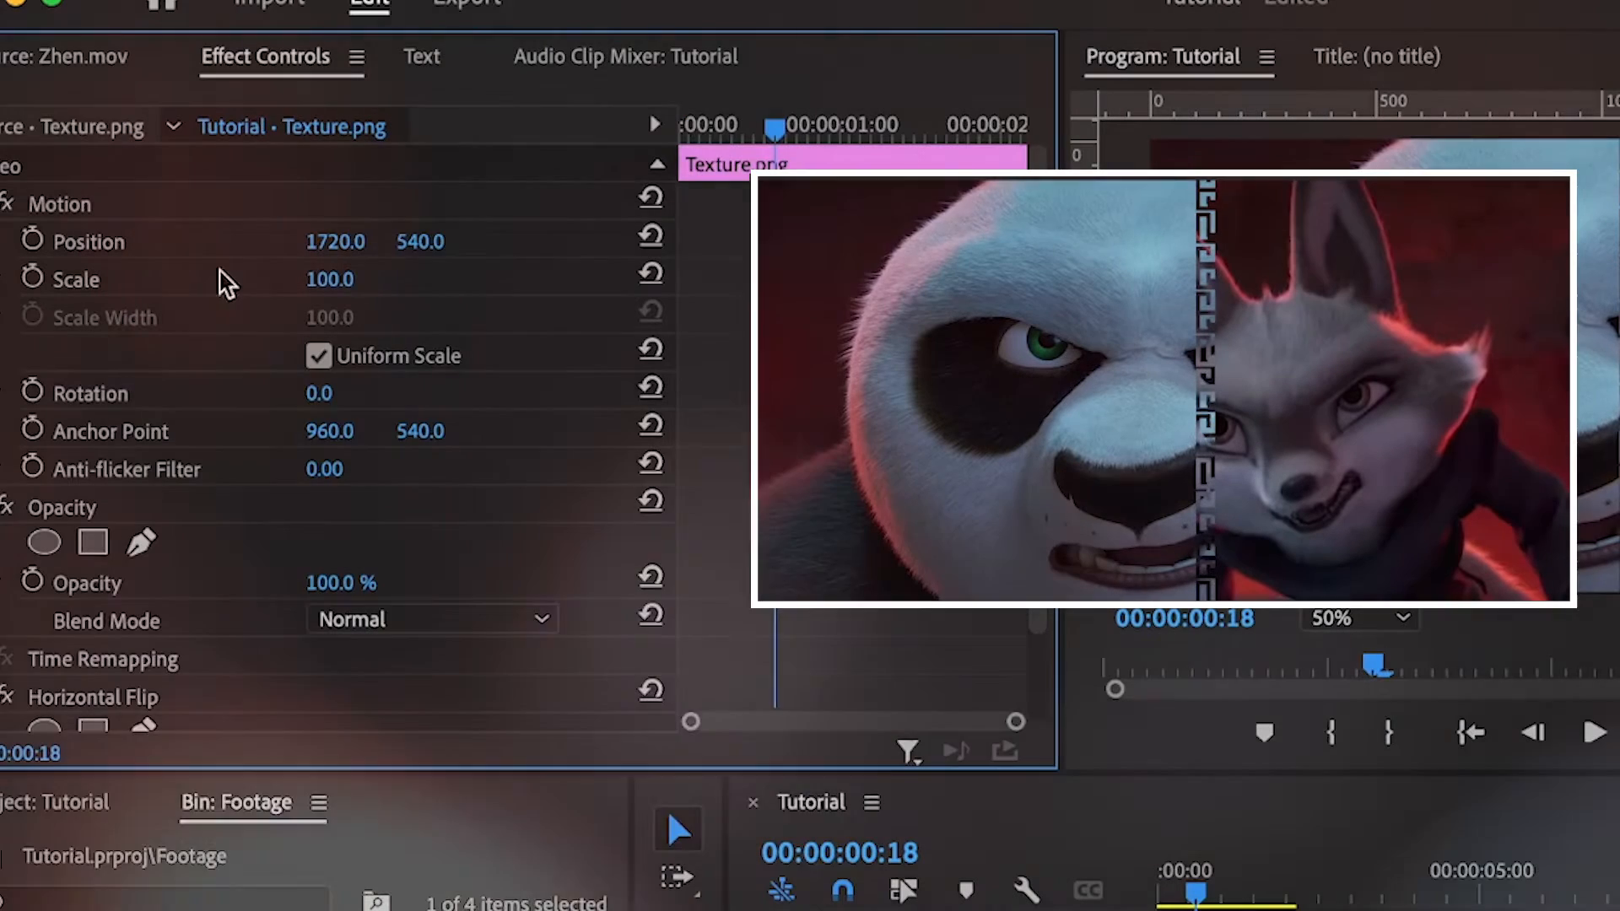
# Set Texture.png's scale to 110 and its rotation to 12 degrees to slant the patterned divider.
pyautogui.click(342, 277)
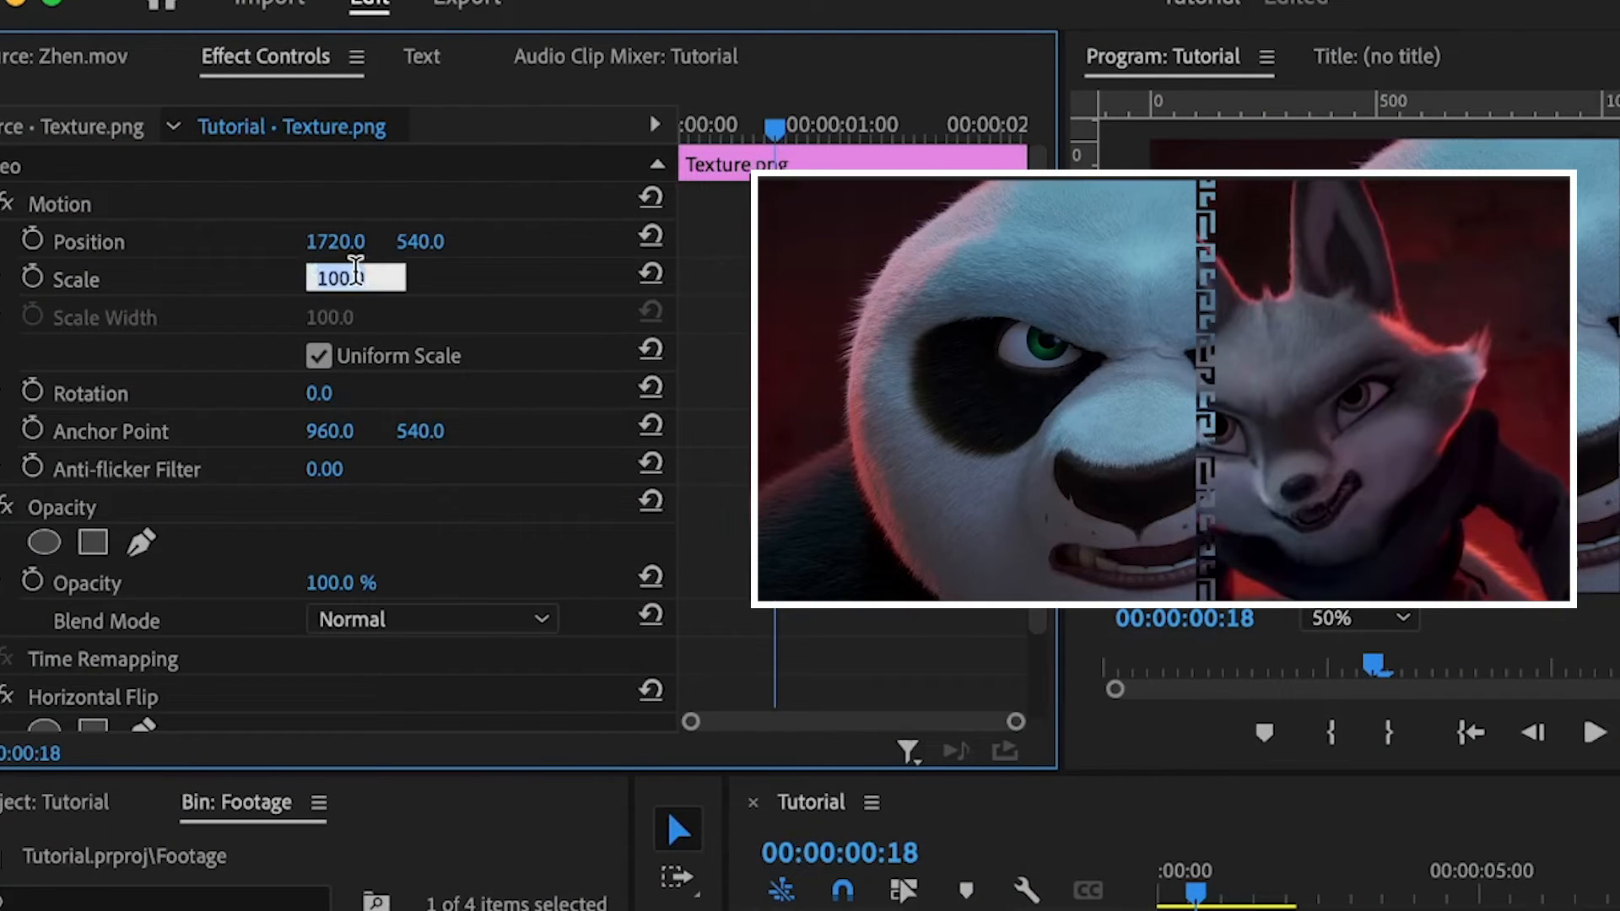
pyautogui.write('110')
pyautogui.press('Return')
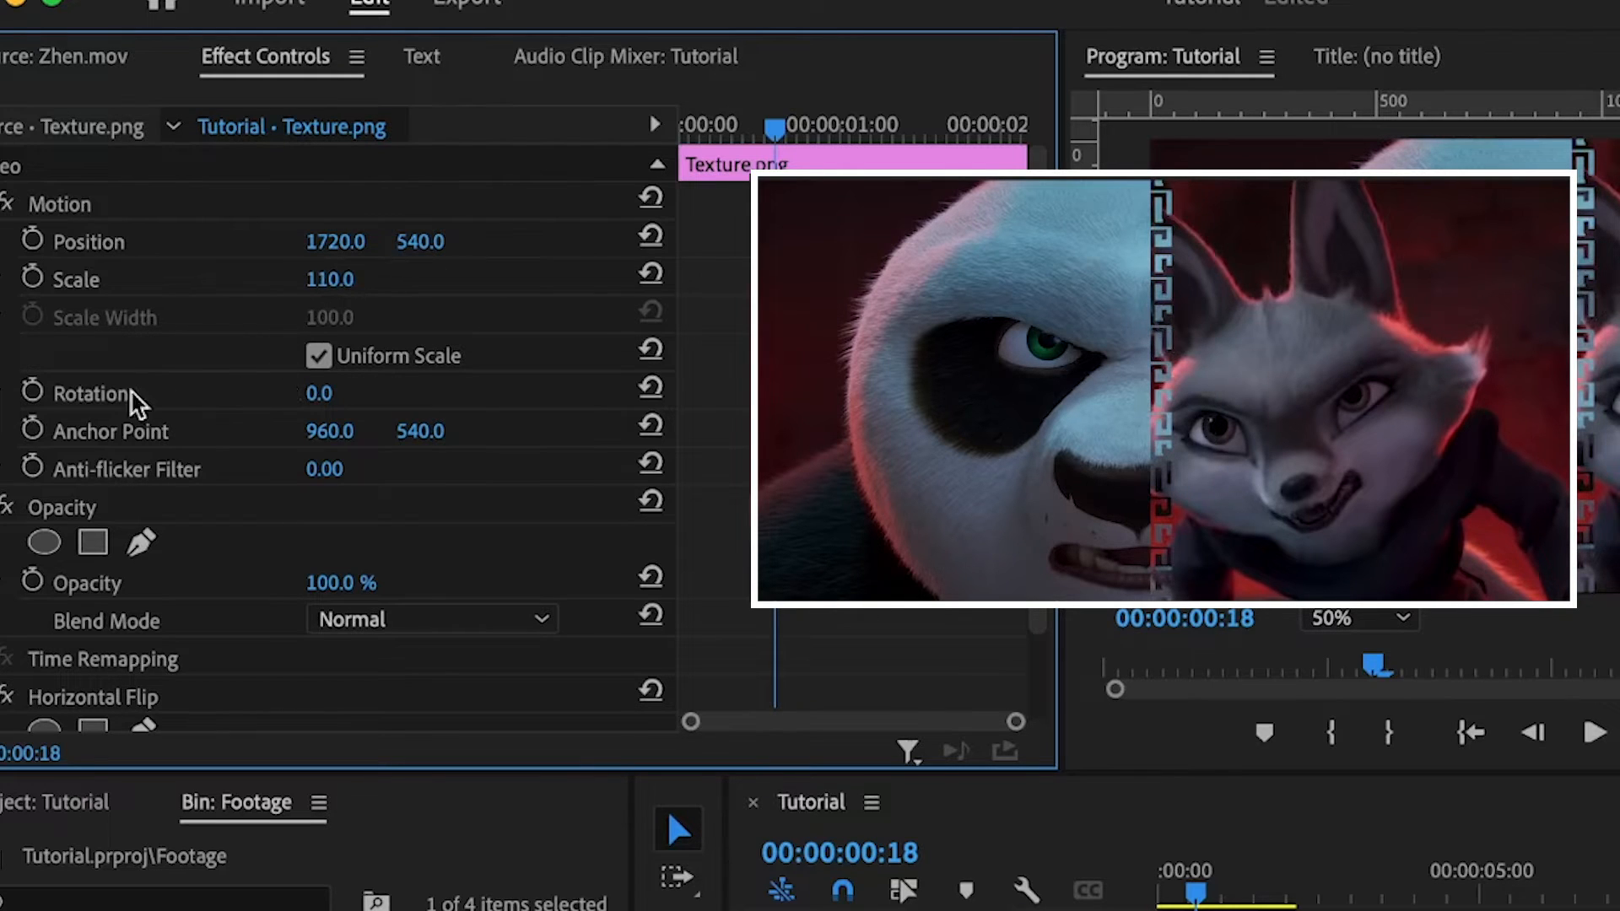
pyautogui.click(319, 393)
pyautogui.write('12')
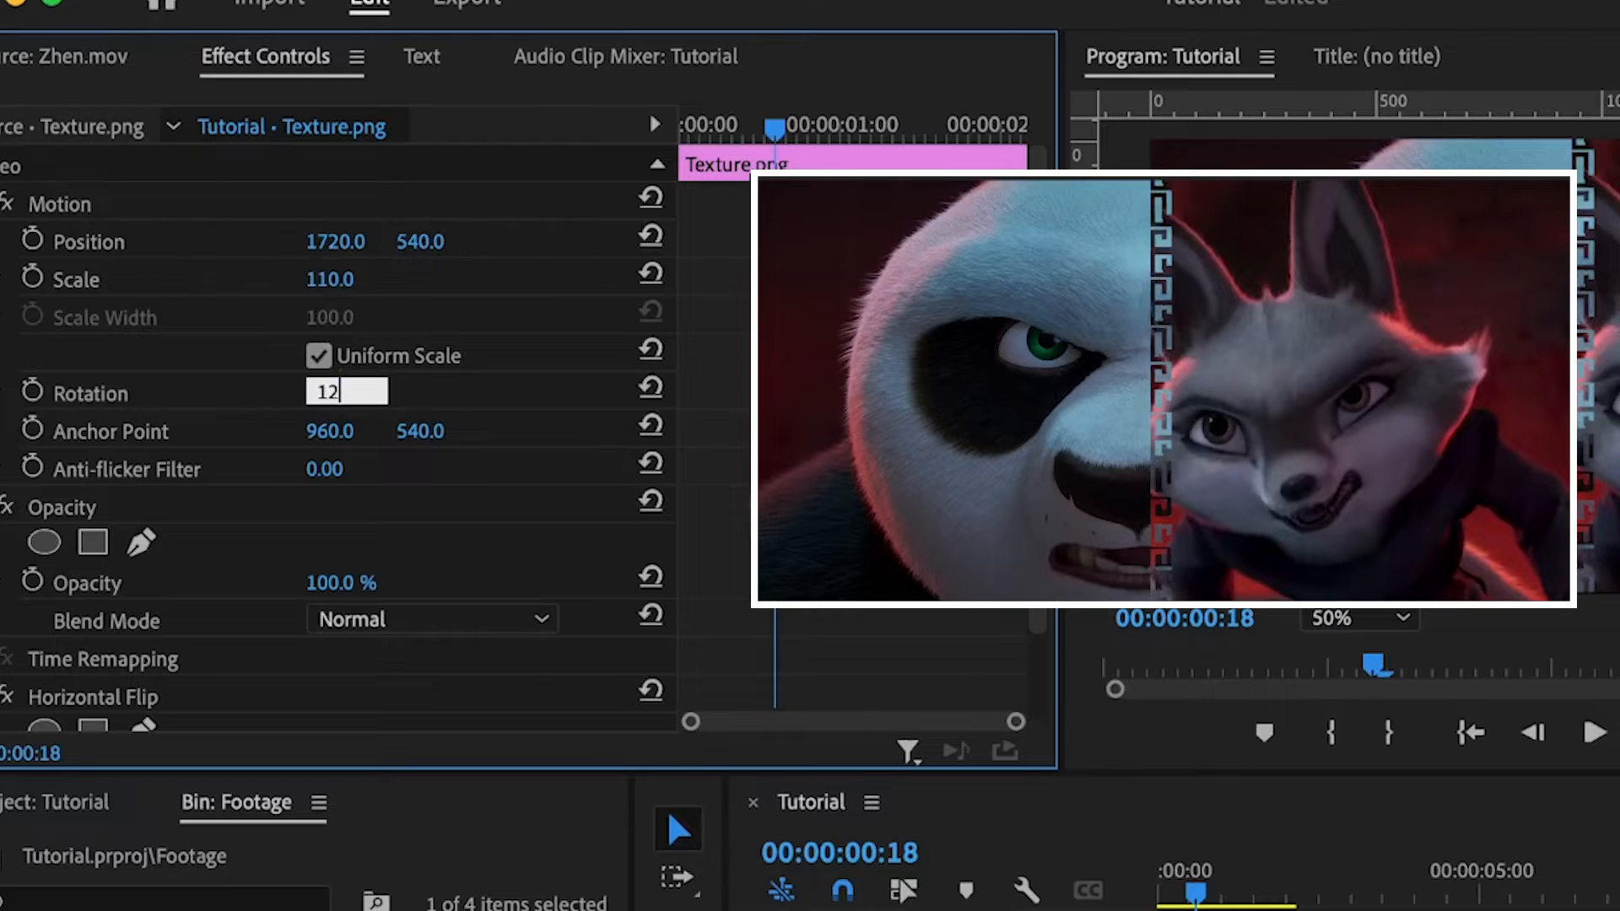
pyautogui.press('Return')
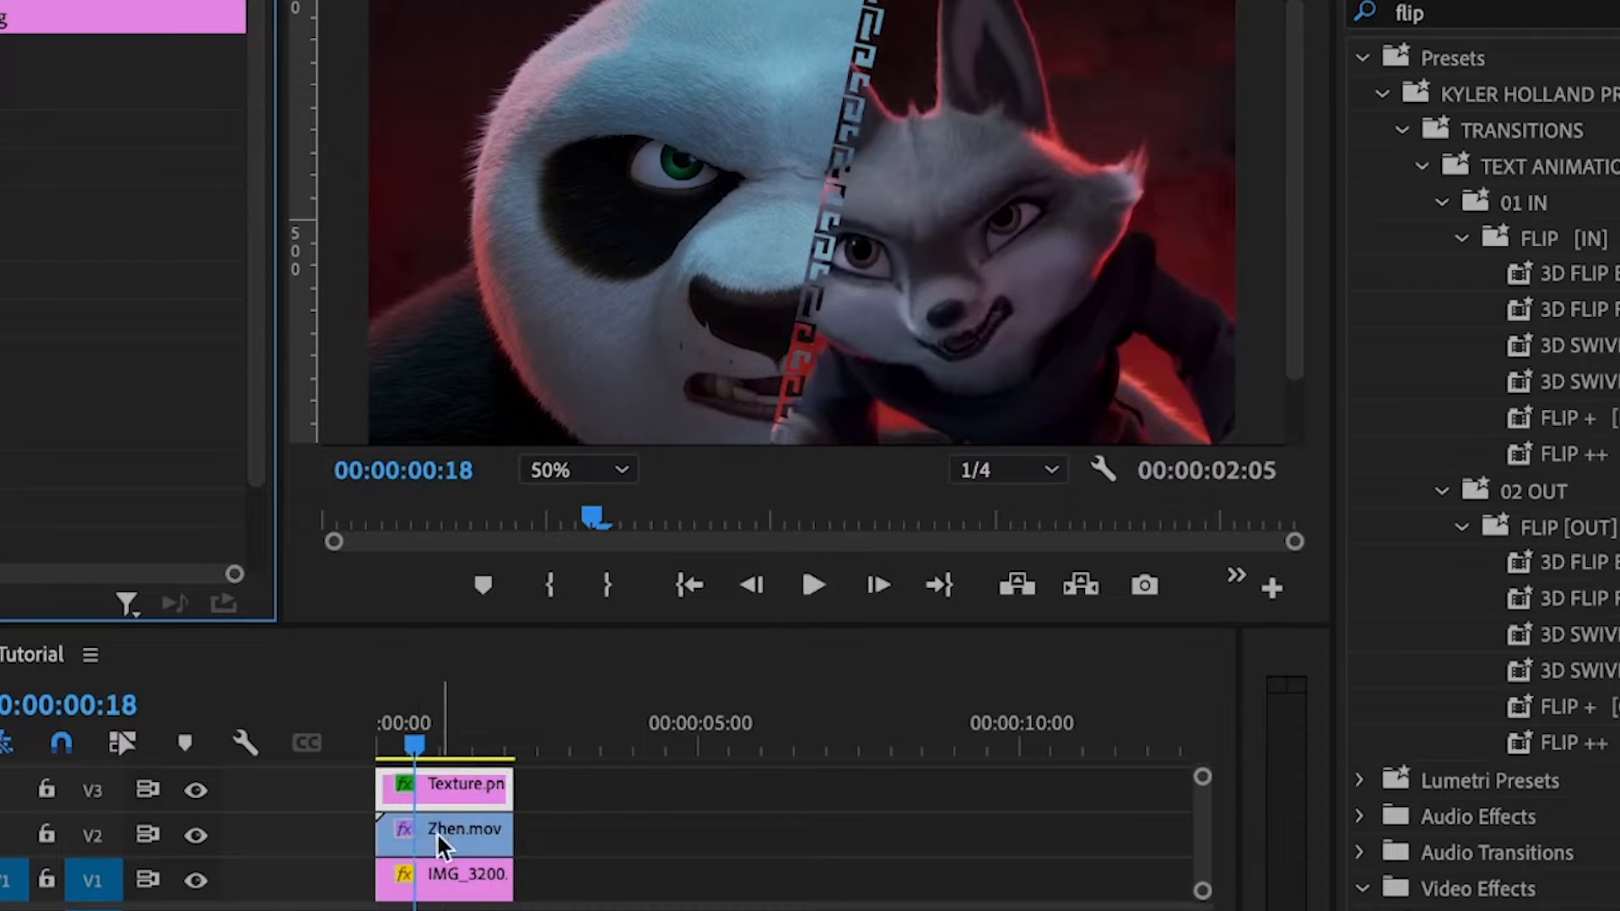
# Set the Zhen.mov clip's horizontal position to 1153 to move the fox to the right.
pyautogui.click(437, 831)
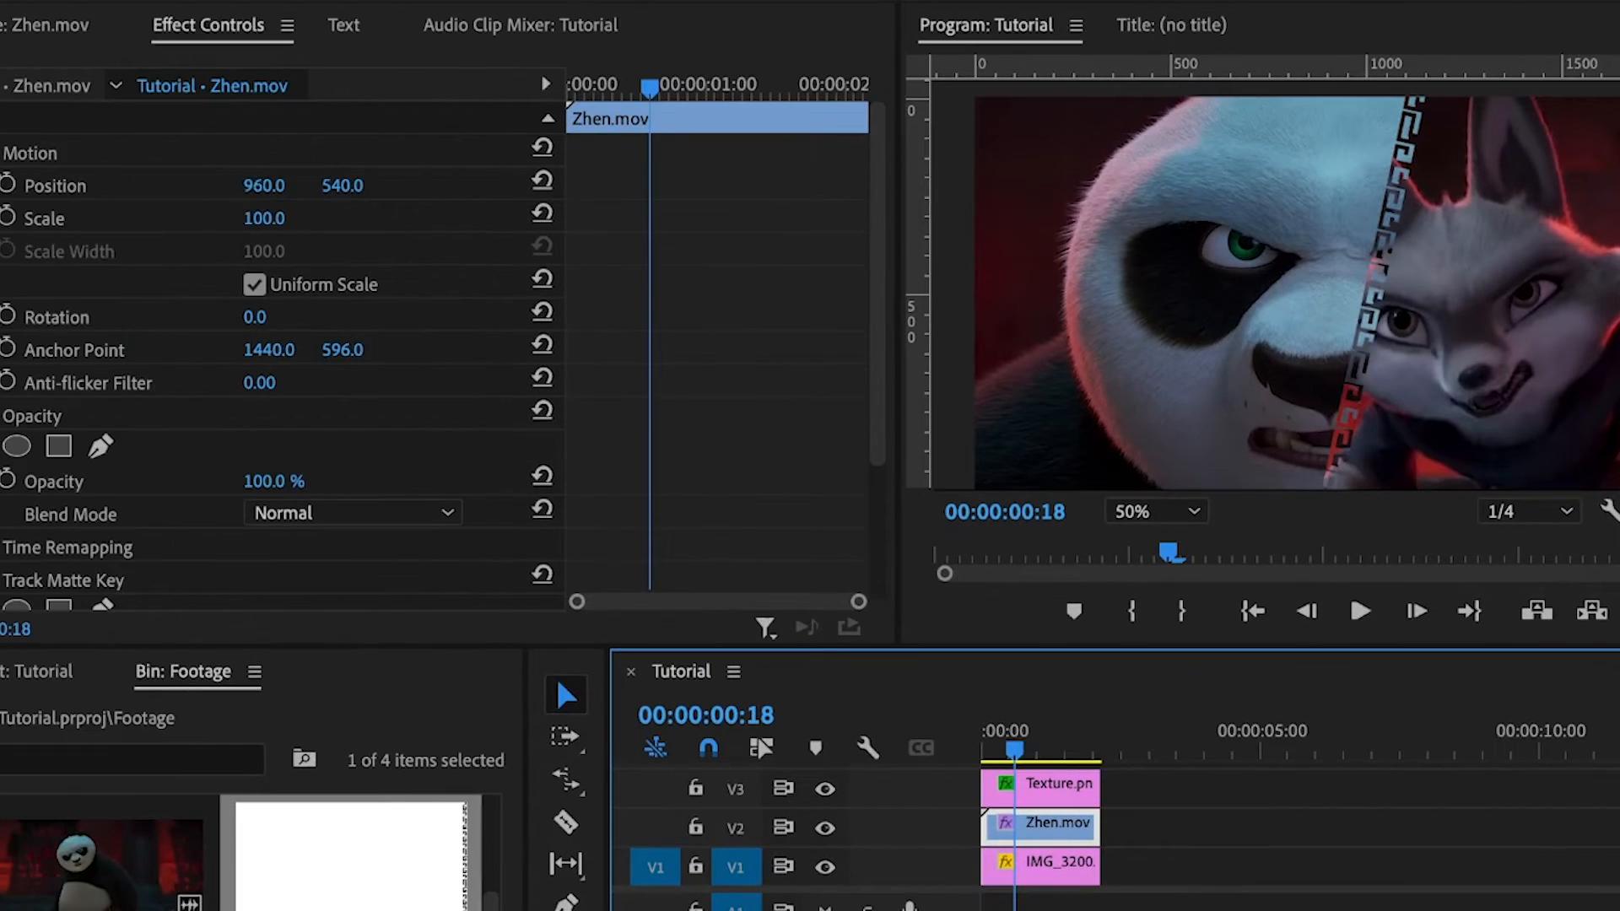
pyautogui.moveTo(105, 167); pyautogui.dragTo(227, 167)
pyautogui.moveTo(390, 185); pyautogui.dragTo(433, 186)
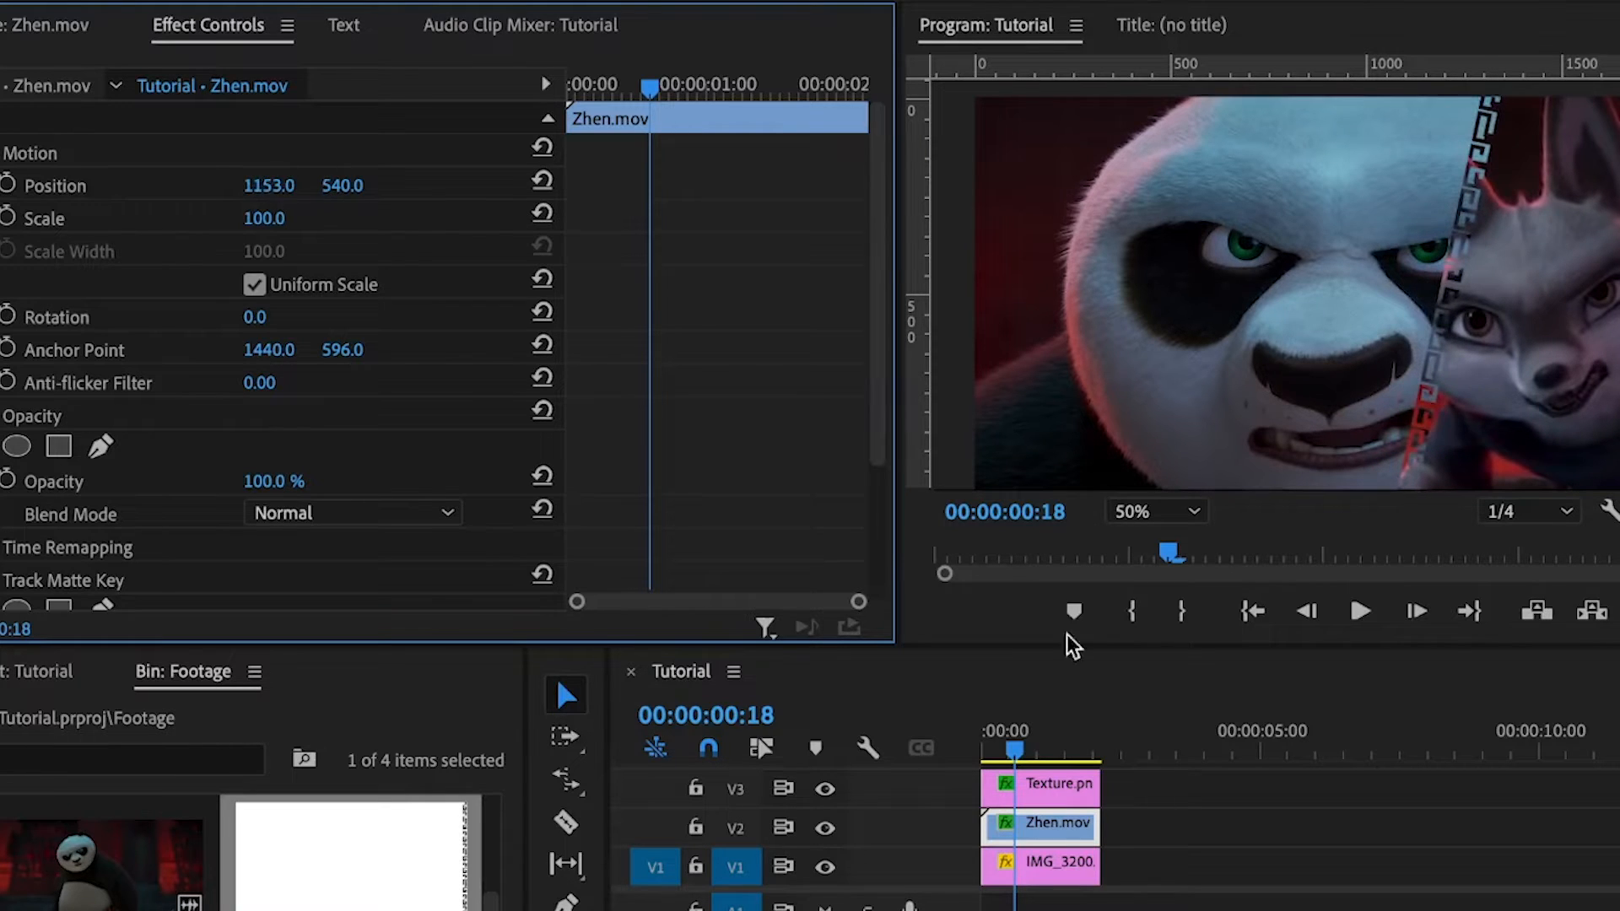
# Shift Texture.png slightly left so the patterned divider uncovers more of the fox's face.
pyautogui.click(1054, 793)
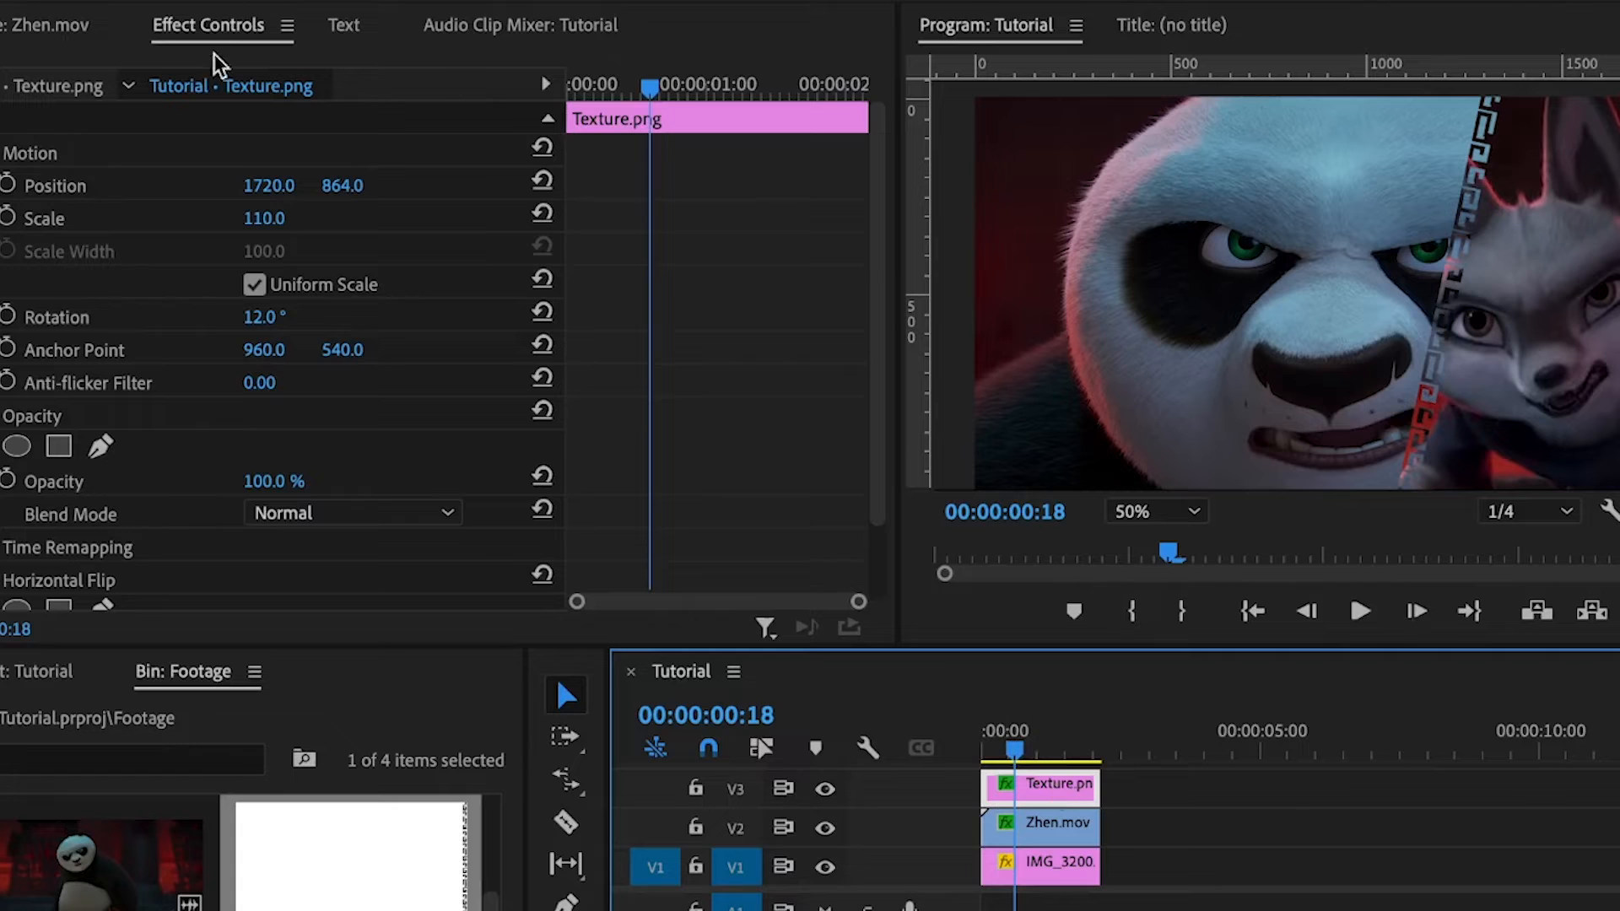
pyautogui.moveTo(264, 187)
pyautogui.mouseDown()
pyautogui.moveTo(209, 188)
pyautogui.moveTo(235, 187)
pyautogui.mouseUp()
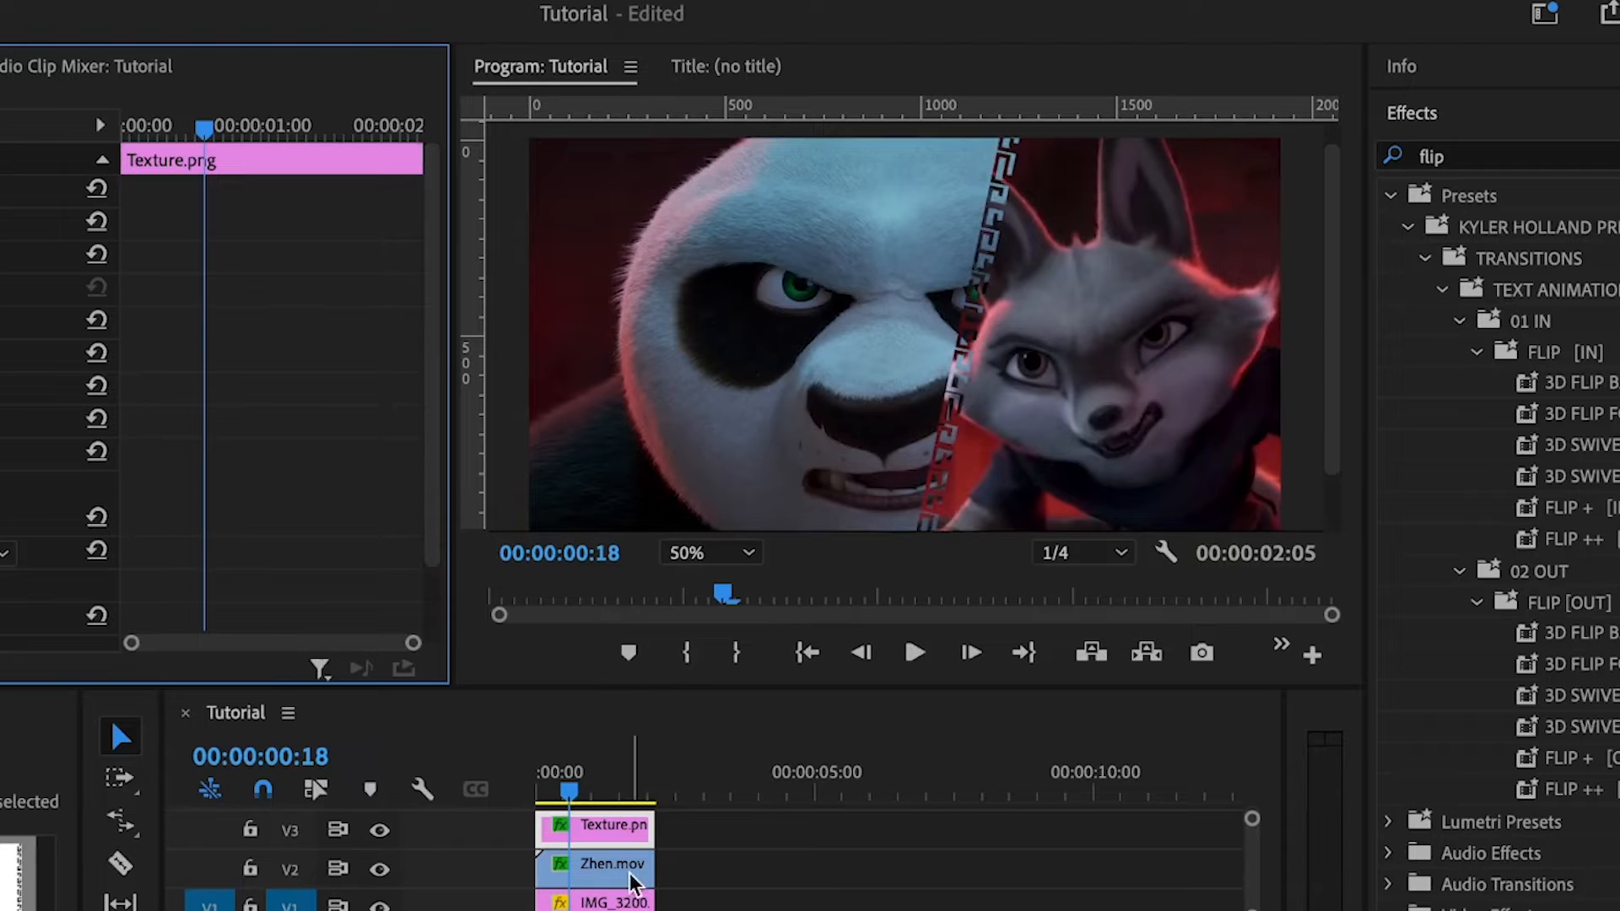
pyautogui.scroll(2, 634, 884)
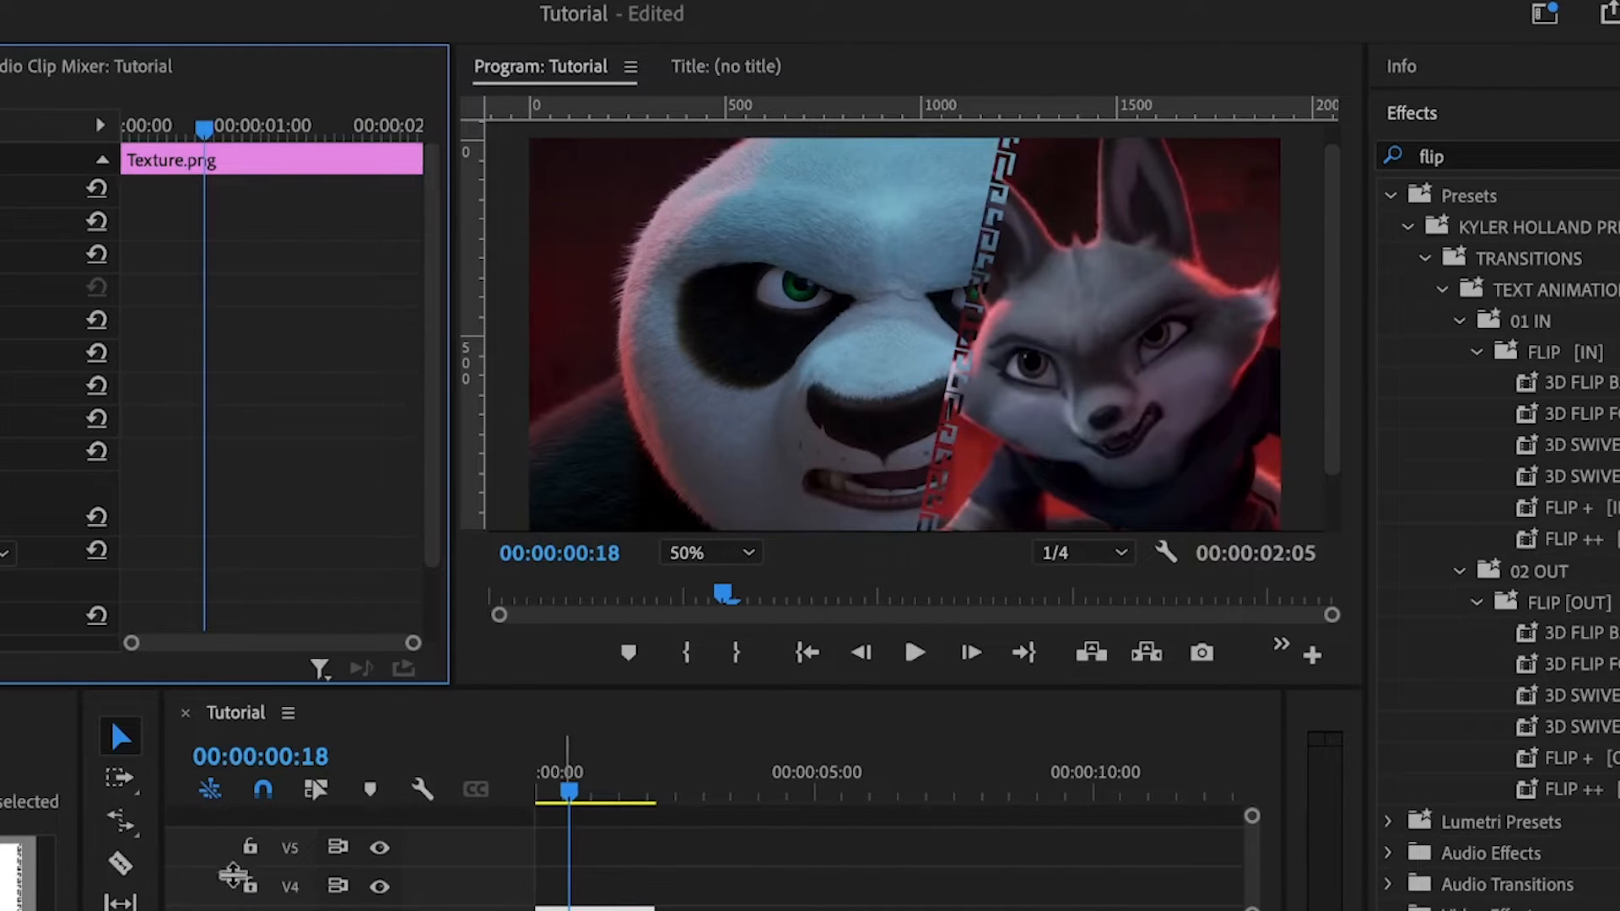
# Place the video of Pu.mov on track V4 at the sequence start and trim it to end with the clips below.
pyautogui.doubleClick(103, 887)
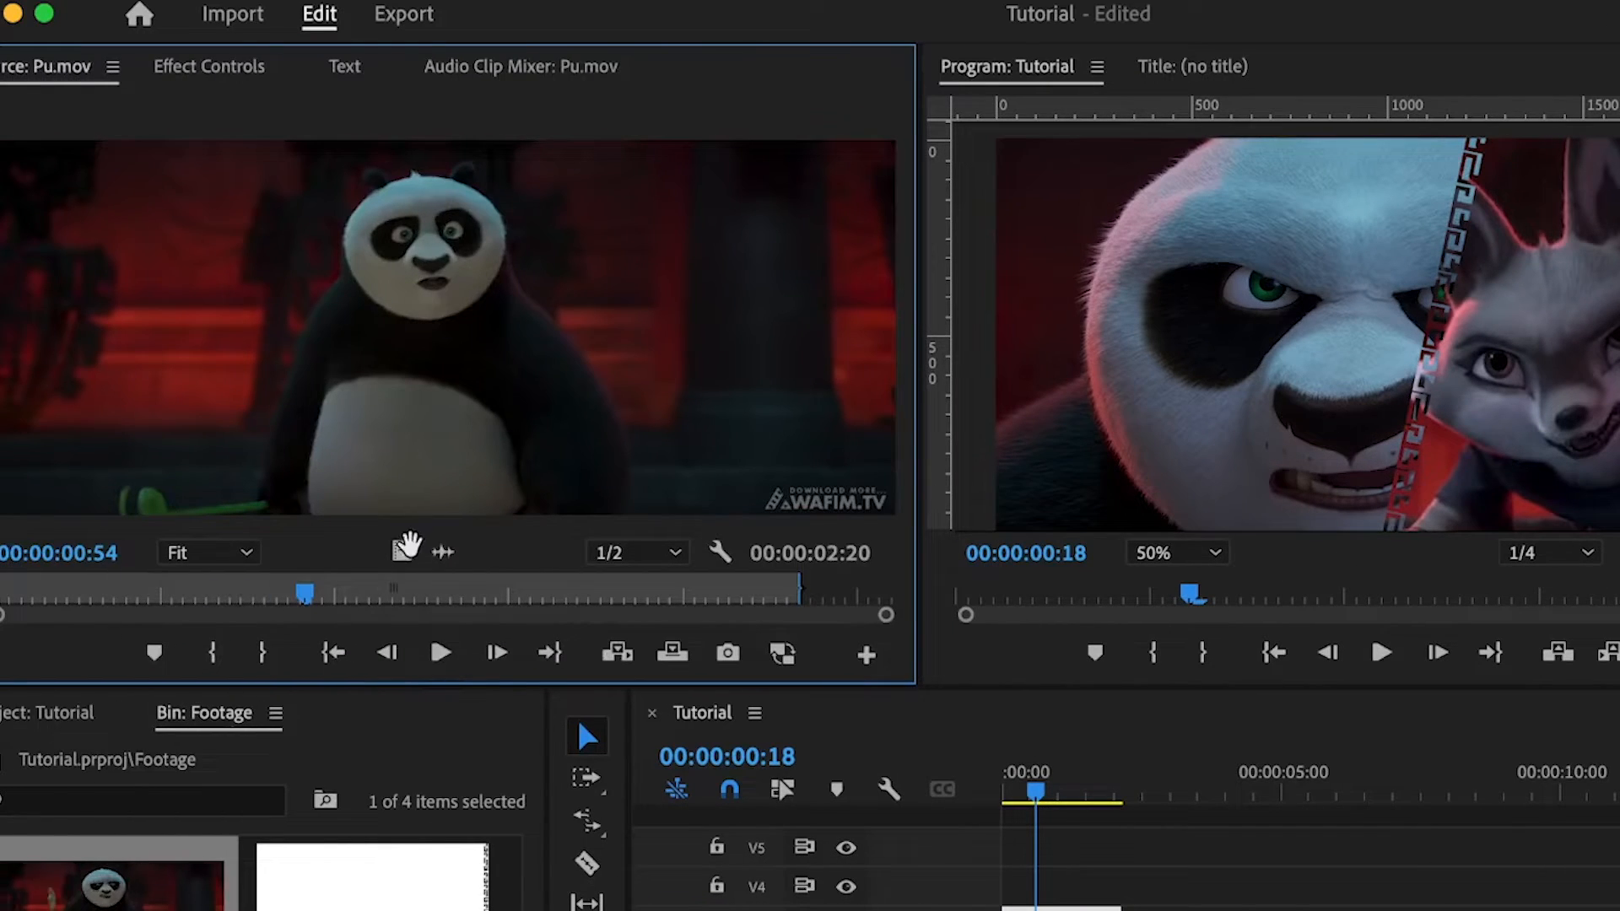
pyautogui.moveTo(403, 552); pyautogui.dragTo(1047, 909)
pyautogui.moveTo(707, 805); pyautogui.dragTo(662, 801)
pyautogui.press('c')
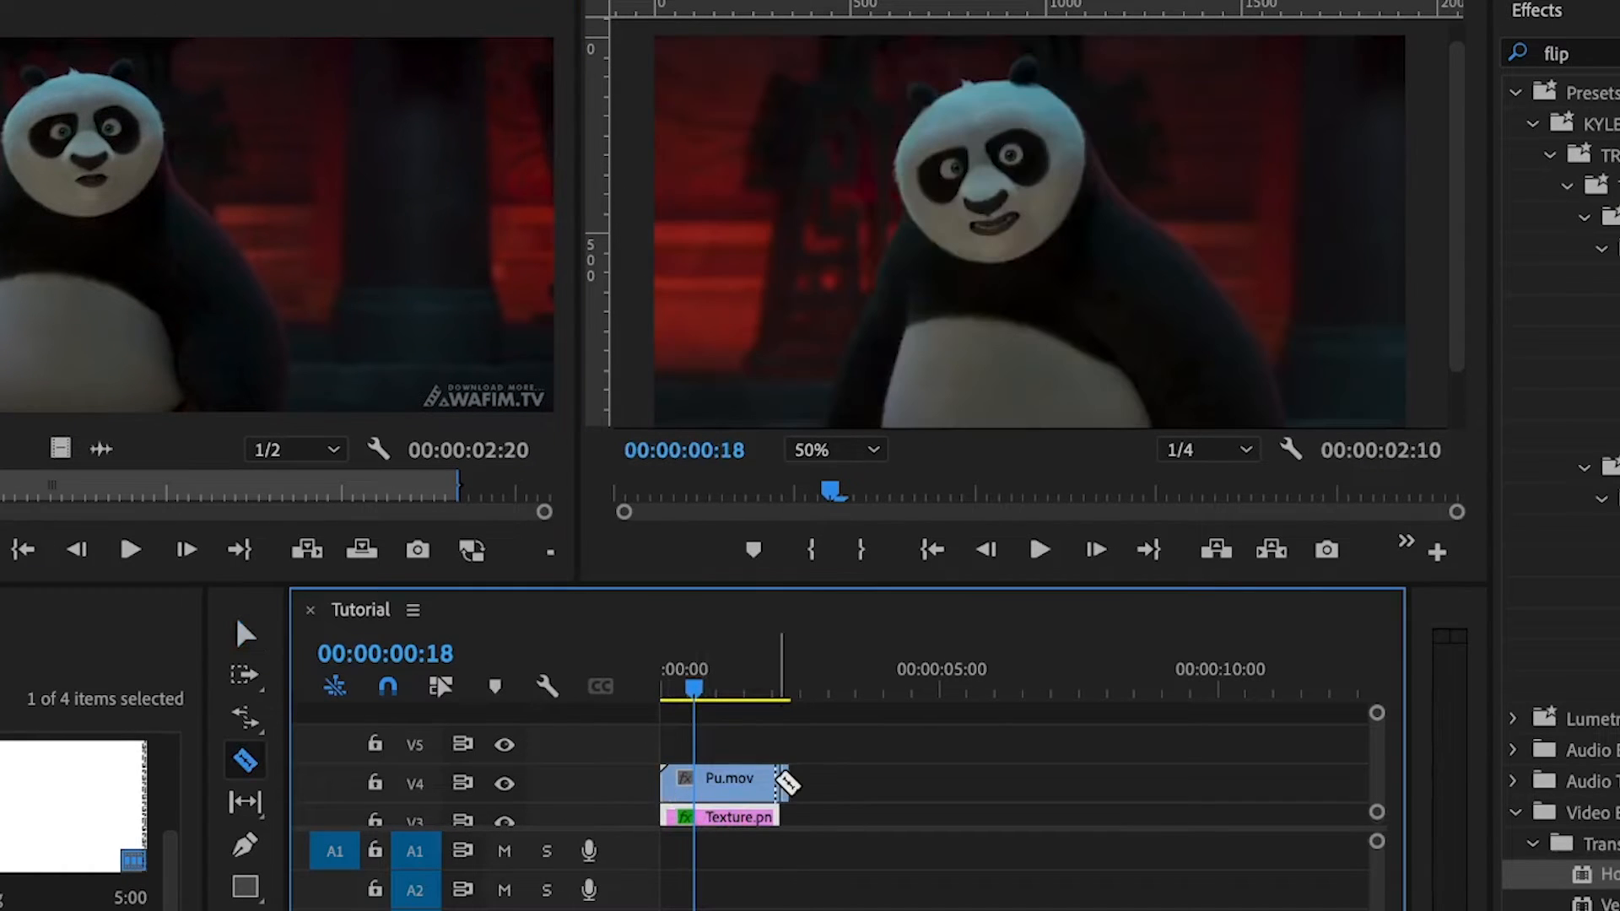
pyautogui.press('v')
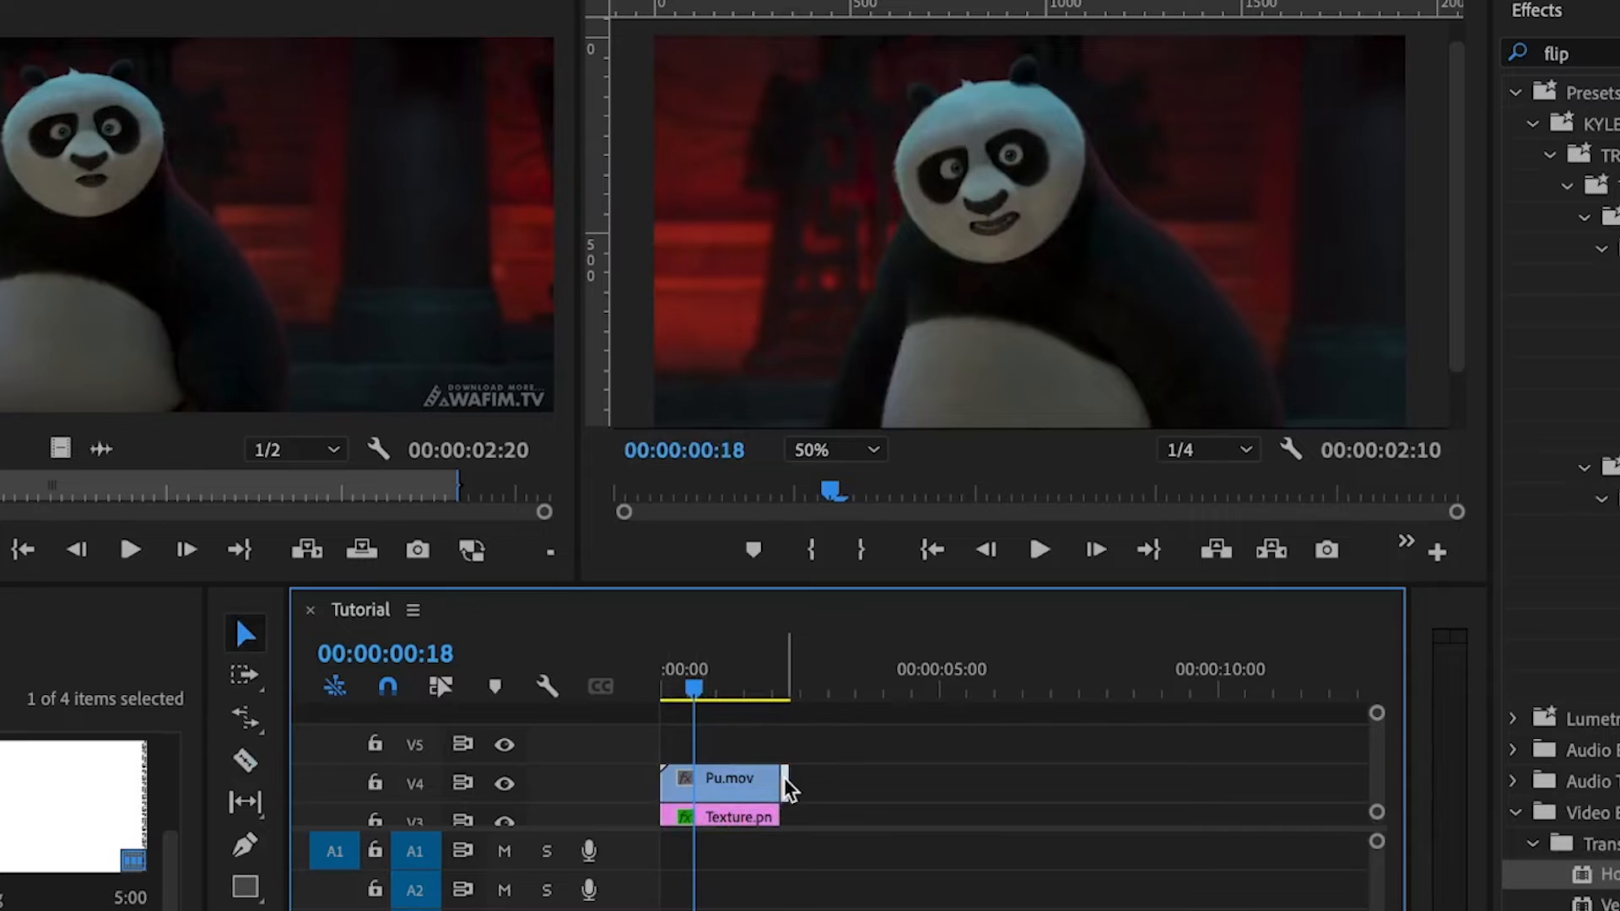
pyautogui.moveTo(788, 789); pyautogui.dragTo(785, 786)
pyautogui.click(701, 778)
# Add Texture.png on track V5 above Pu.mov and shorten it to the same length.
pyautogui.click(16, 805)
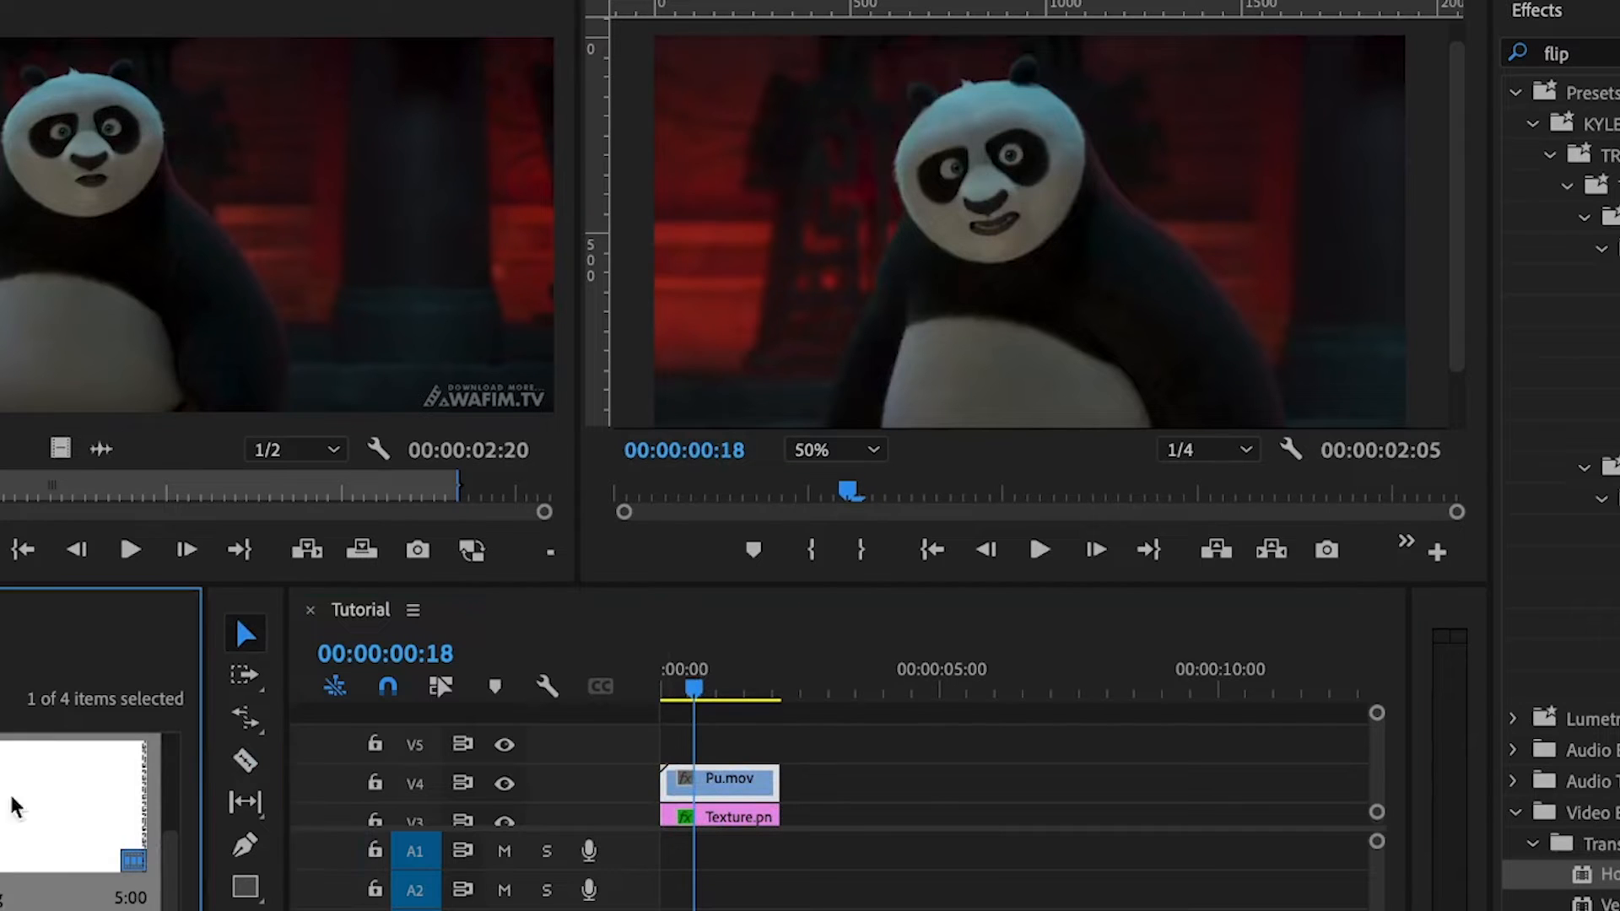
pyautogui.moveTo(15, 806); pyautogui.dragTo(663, 741)
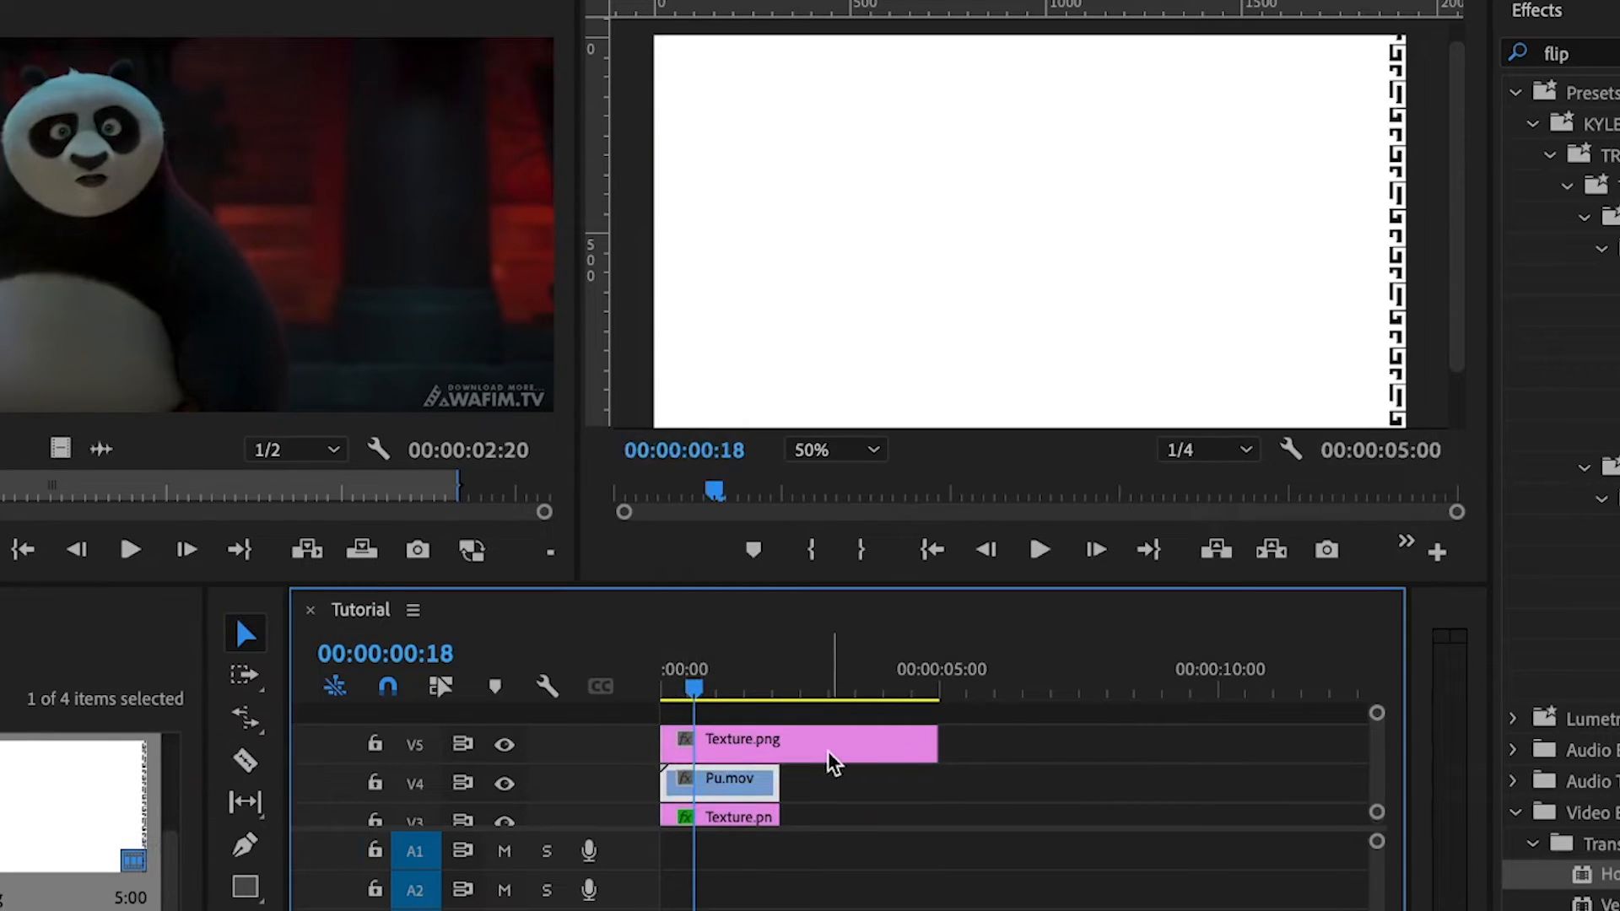
pyautogui.moveTo(935, 742); pyautogui.dragTo(776, 742)
pyautogui.click(733, 748)
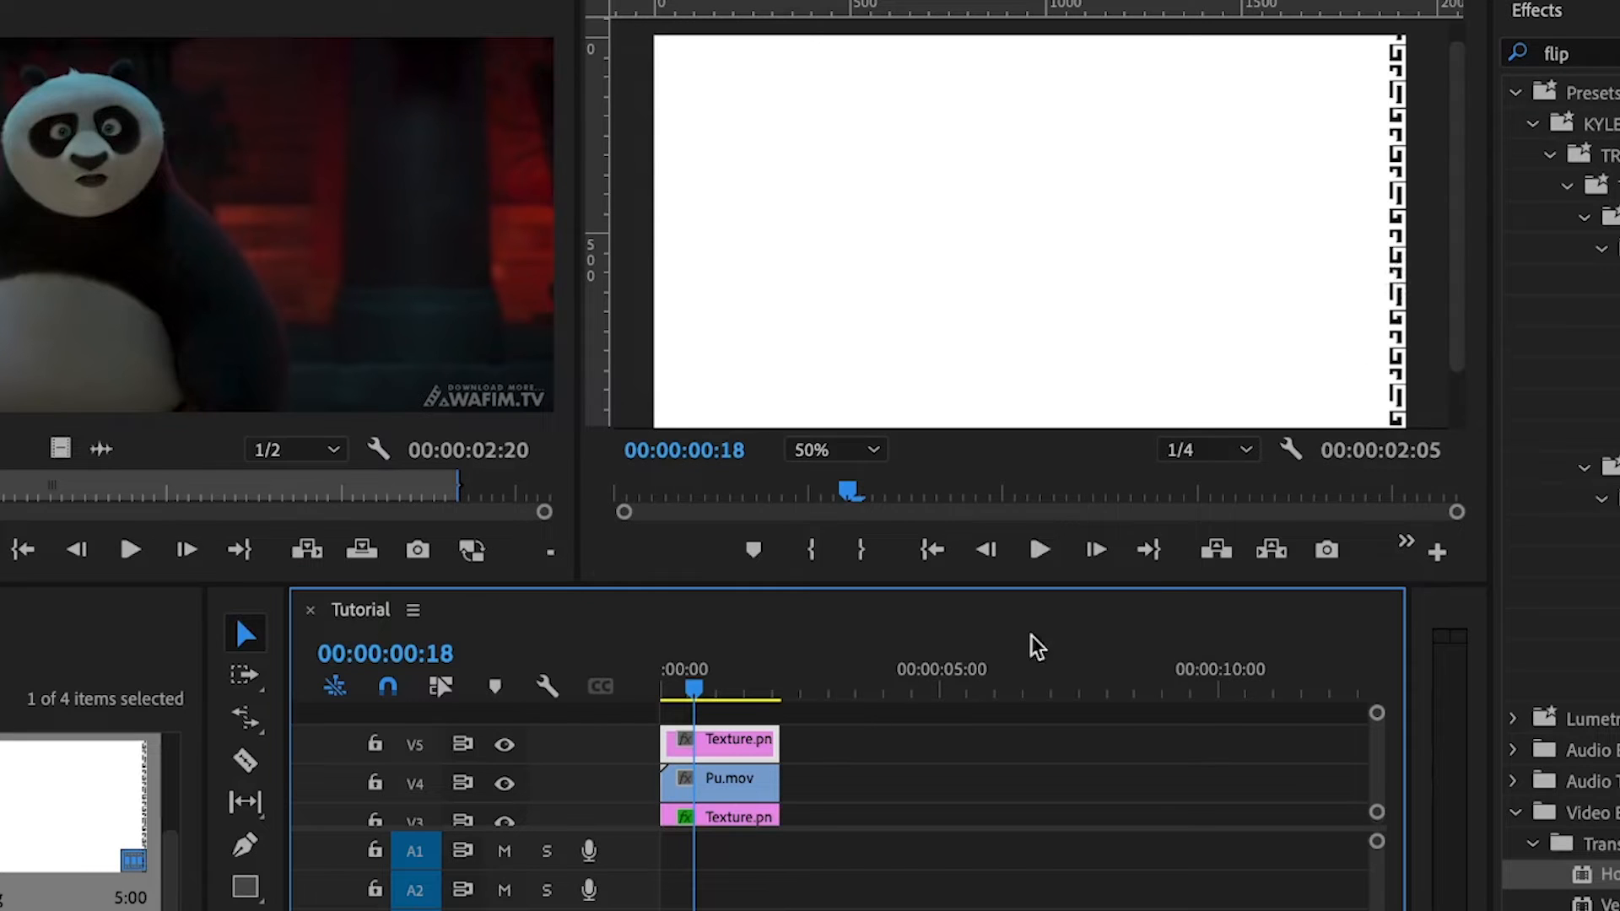
# Apply the Track Matte Key effect to Pu.mov and set its matte to Video 5.
pyautogui.click(714, 777)
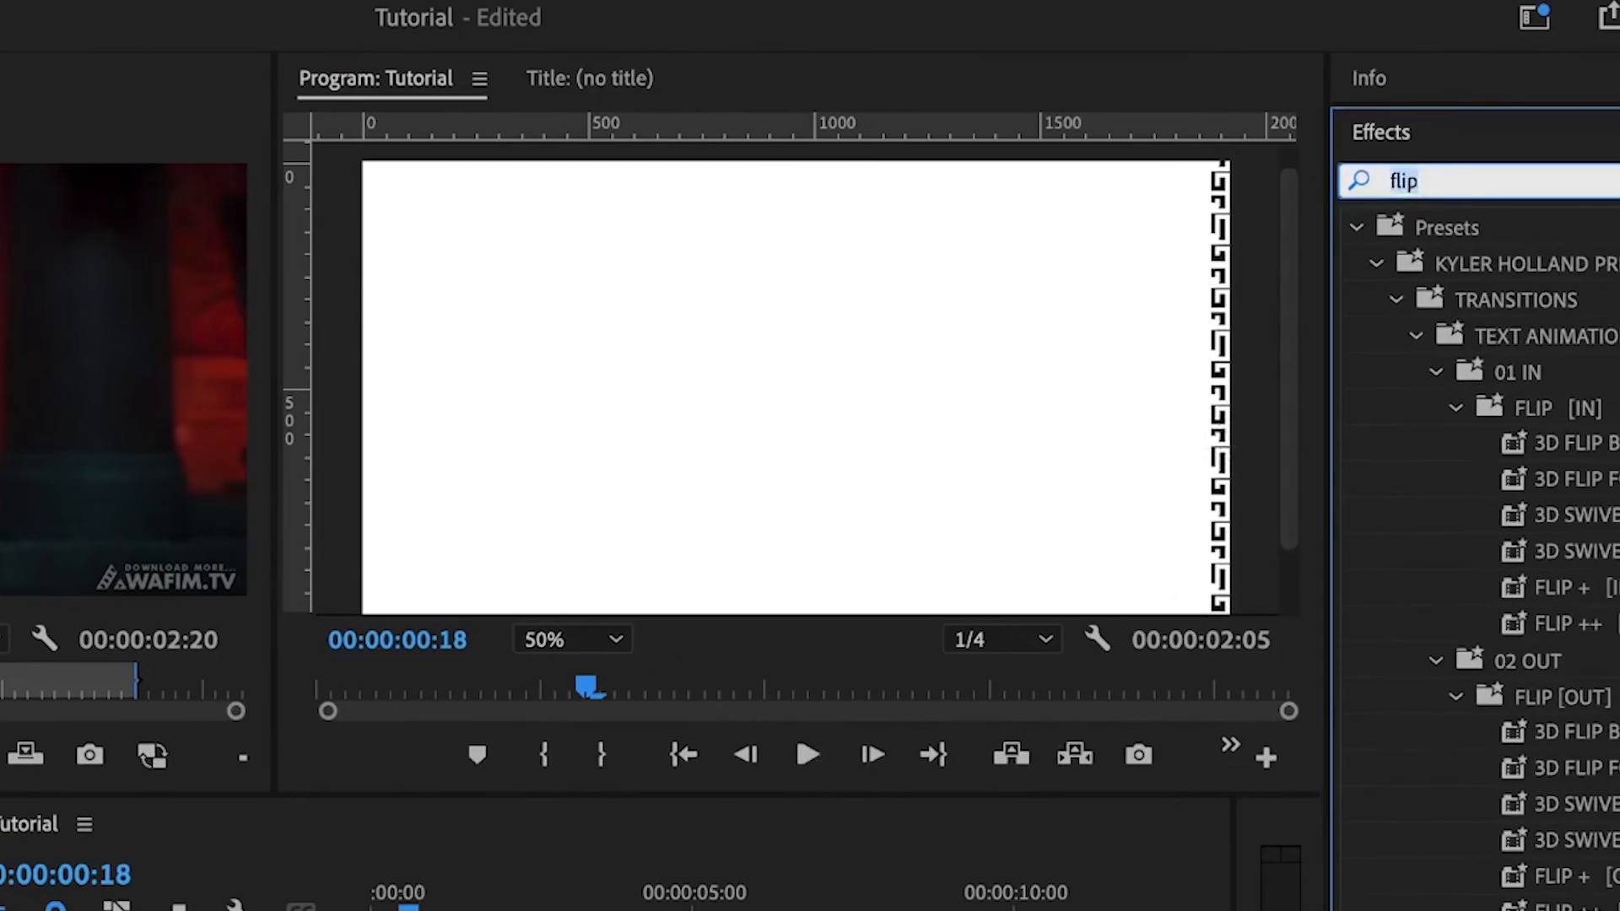
pyautogui.write('trac')
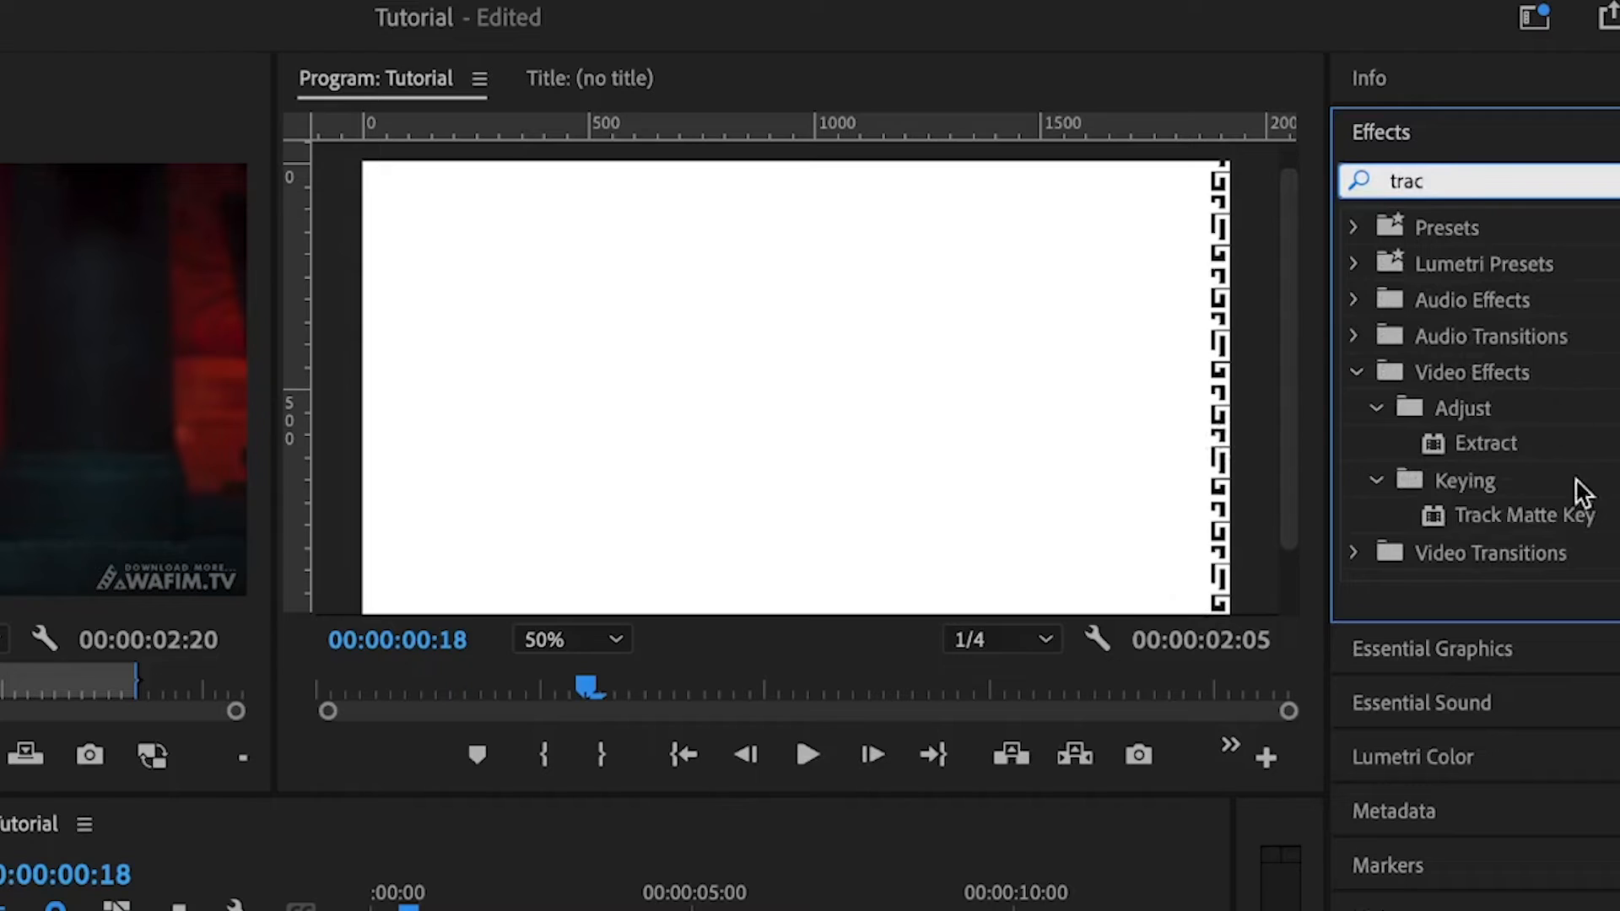
pyautogui.click(1496, 522)
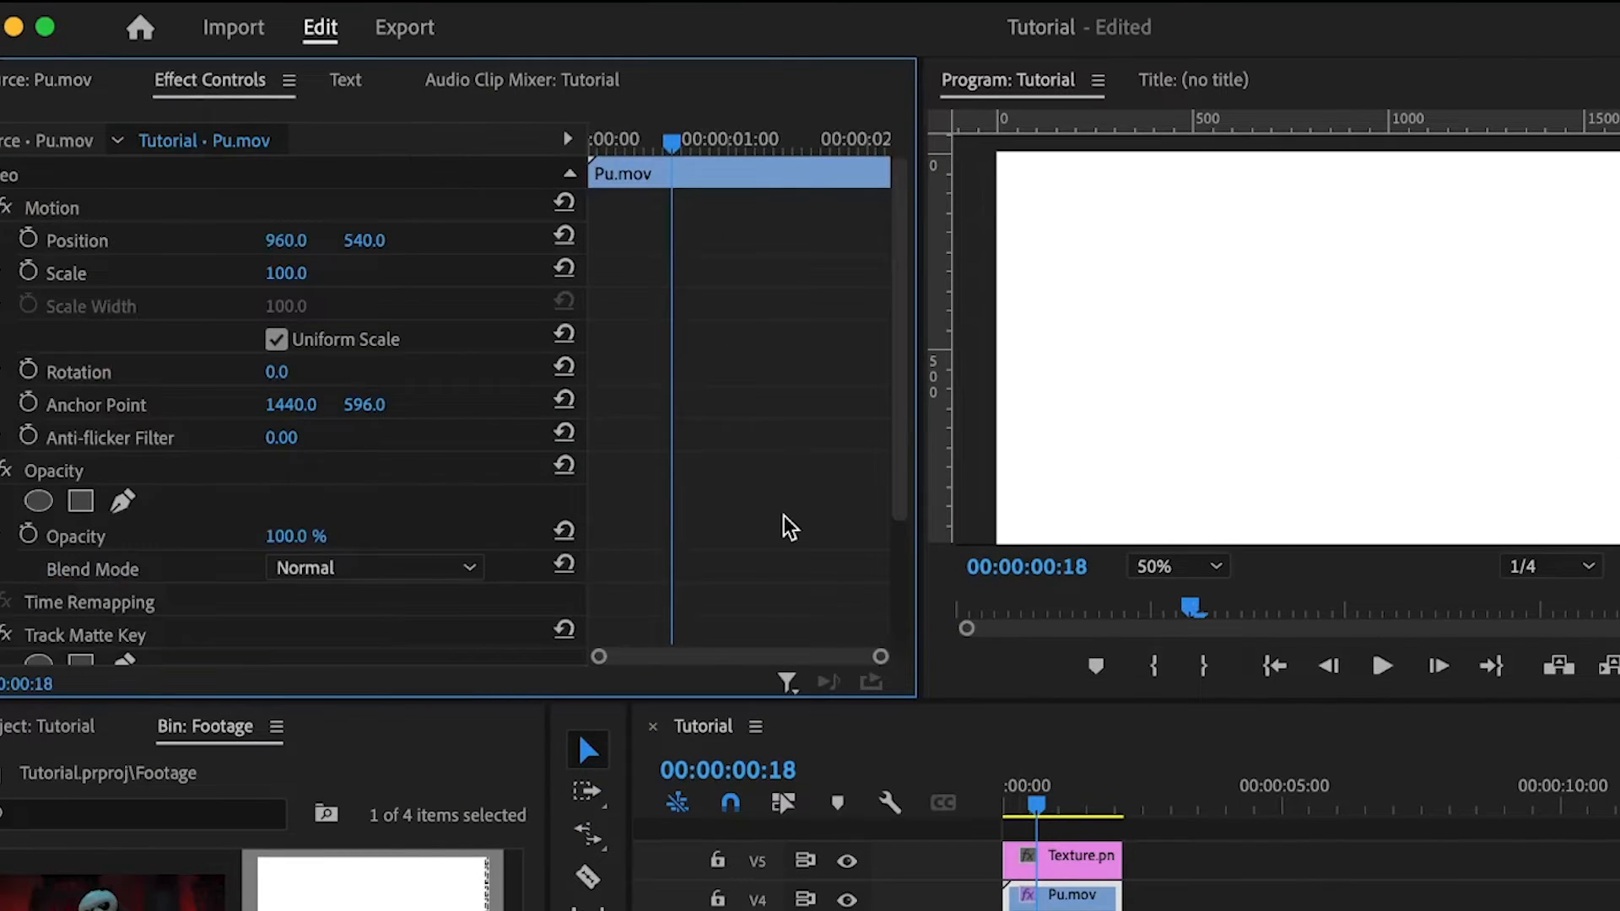
pyautogui.scroll(-5, 742, 523)
pyautogui.click(378, 516)
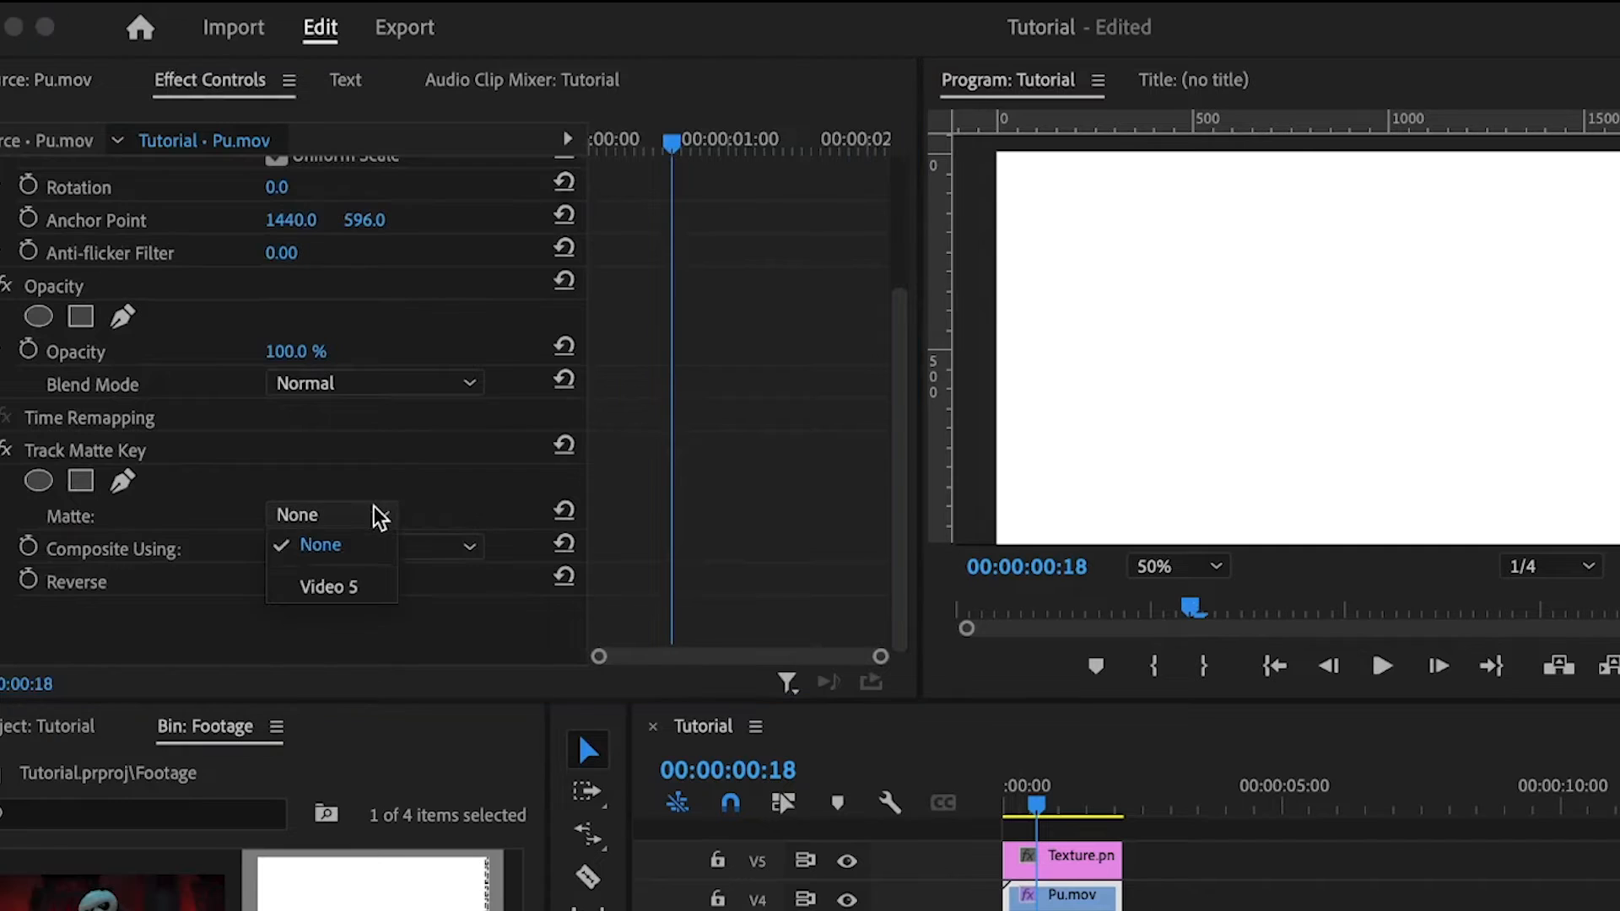
pyautogui.click(359, 589)
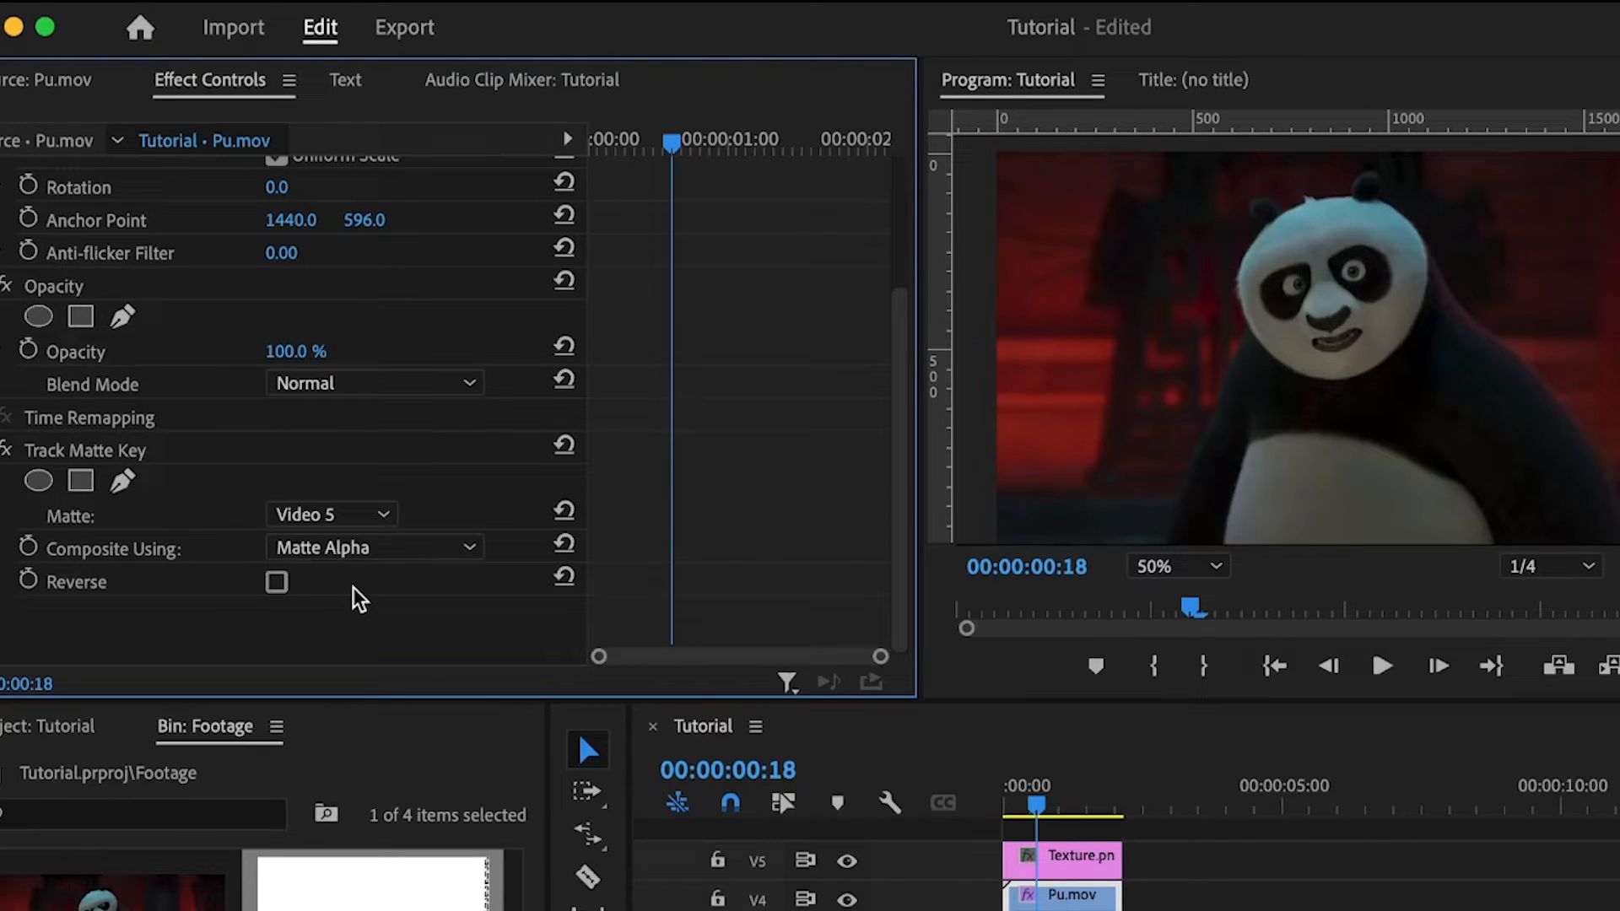
# Shift Pu.mov left to a horizontal position of about 540 and set the V5 Texture.png's horizontal position to 384.
pyautogui.scroll(5, 762, 267)
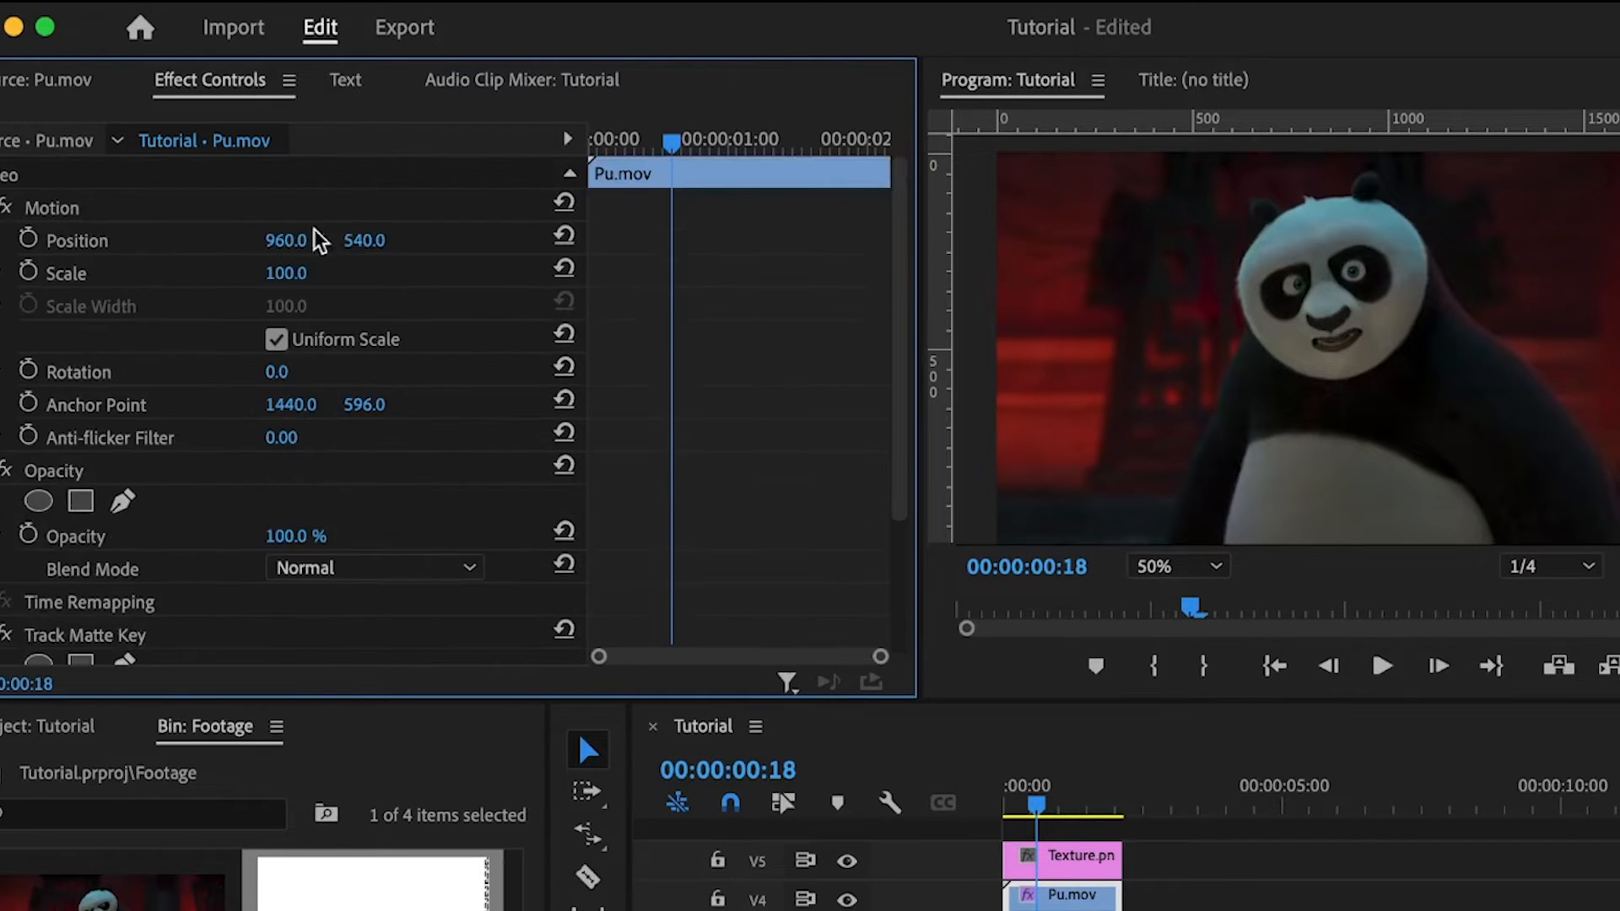
pyautogui.moveTo(287, 240); pyautogui.dragTo(172, 240)
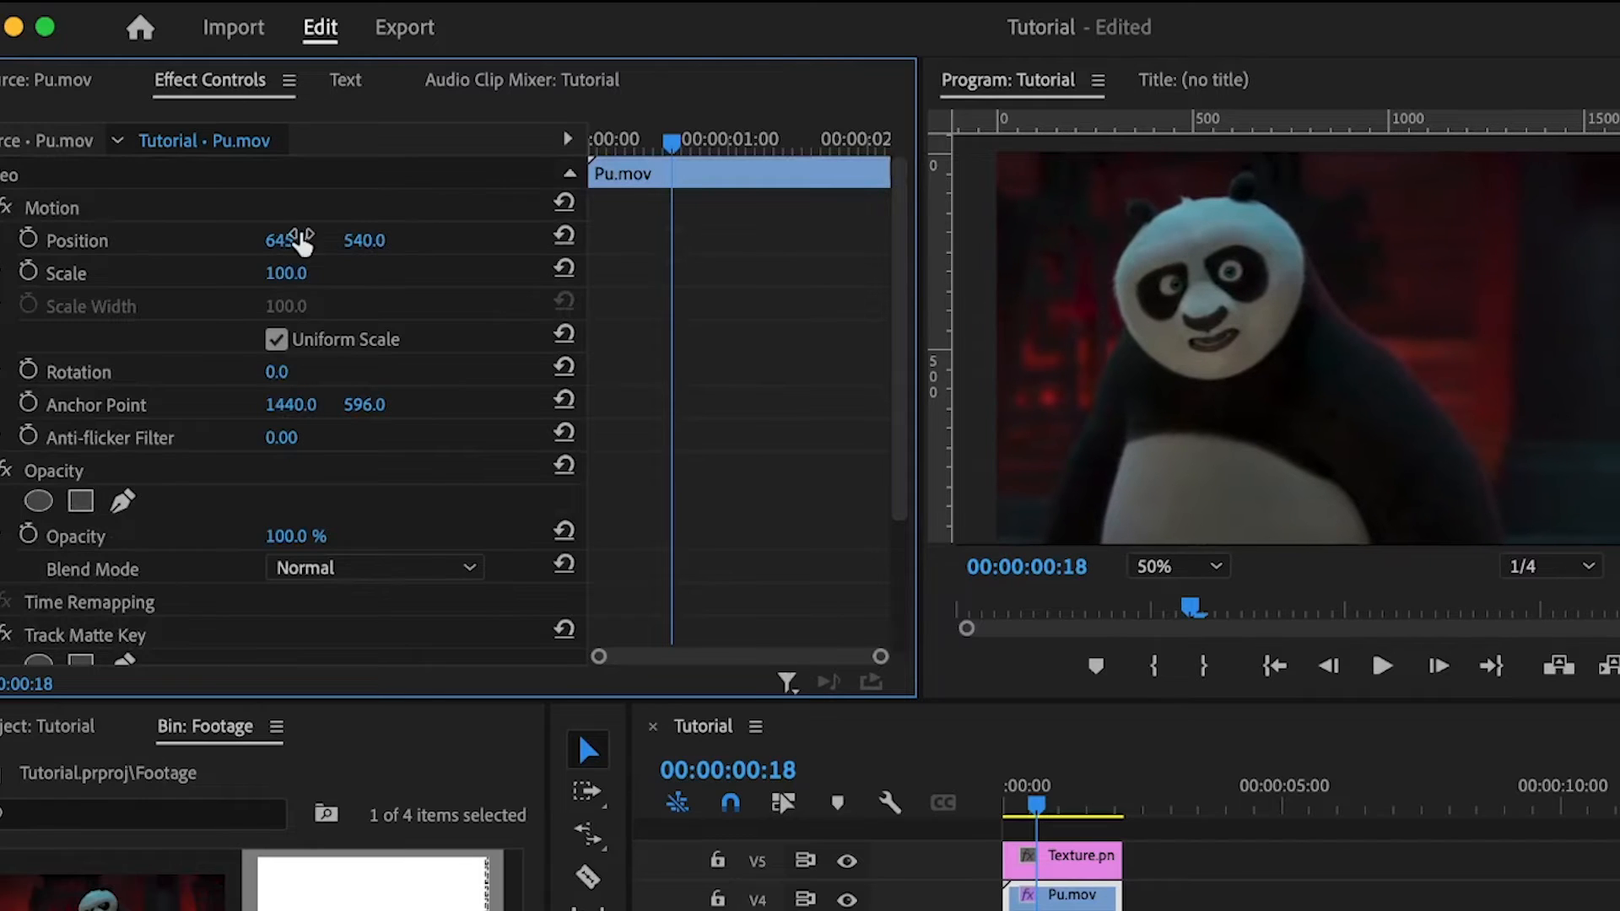
pyautogui.click(1068, 874)
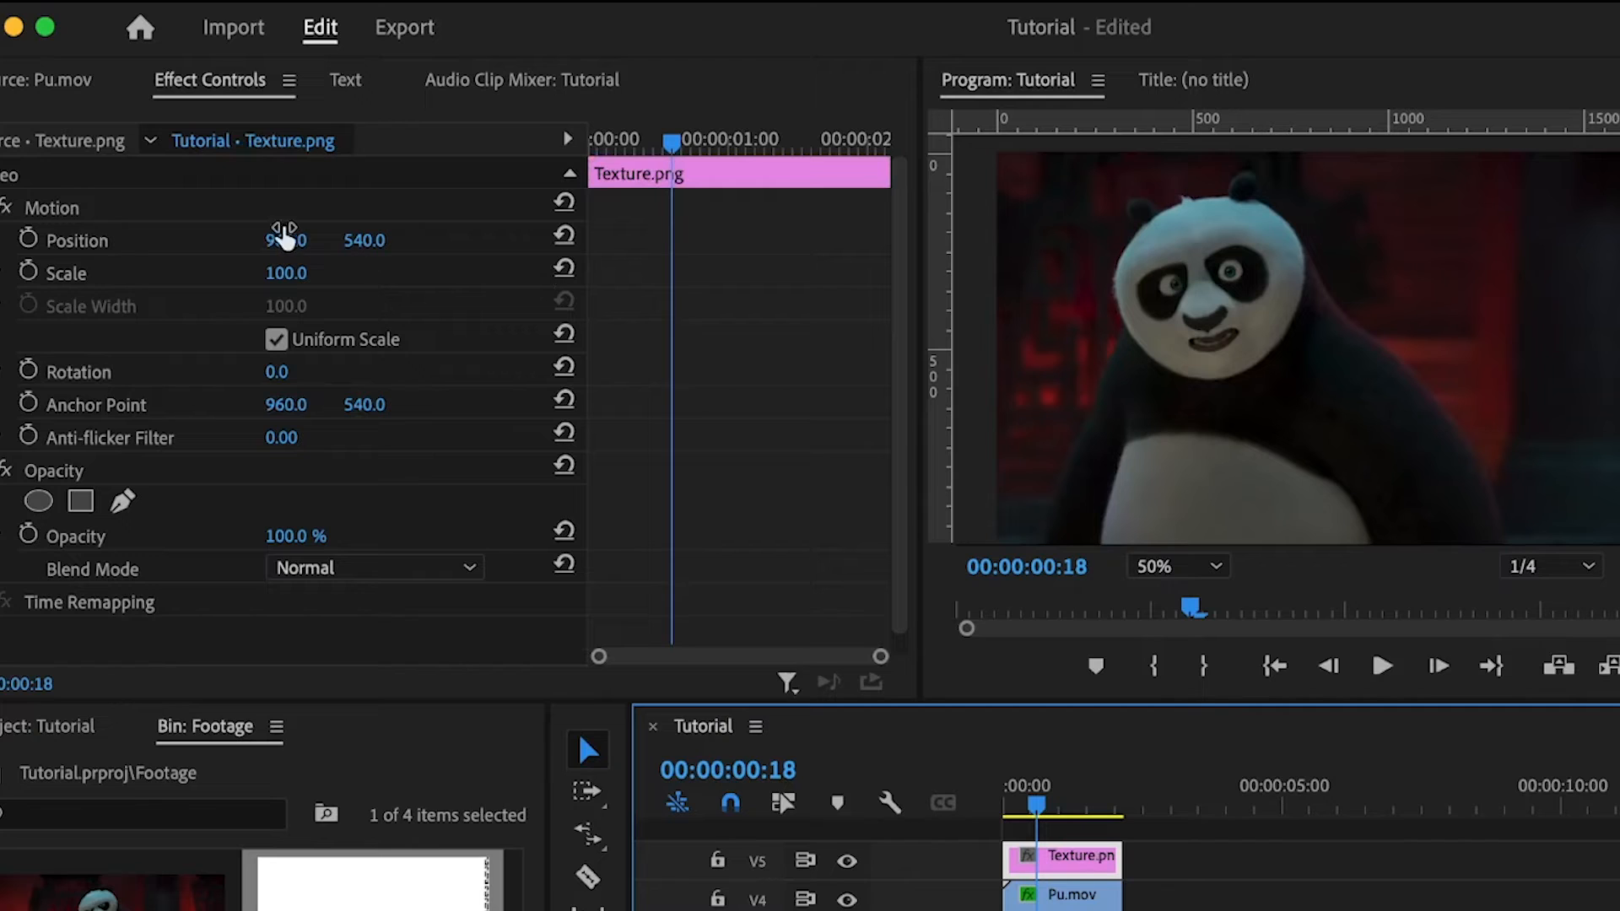
pyautogui.moveTo(291, 242); pyautogui.dragTo(203, 242)
pyautogui.click(1071, 896)
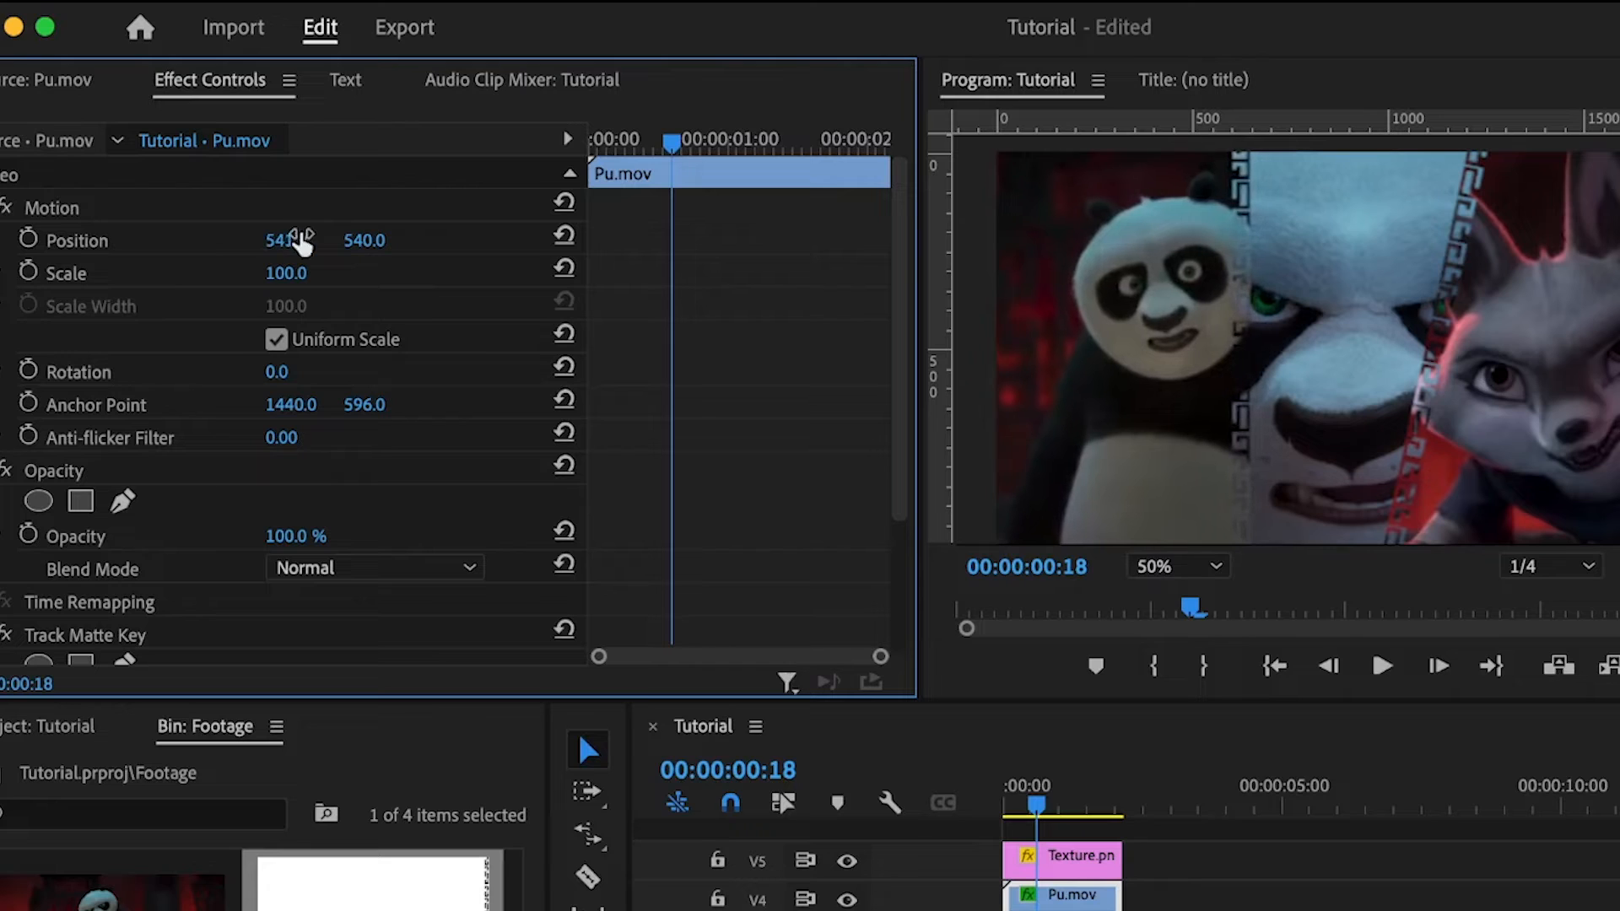
pyautogui.click(1097, 859)
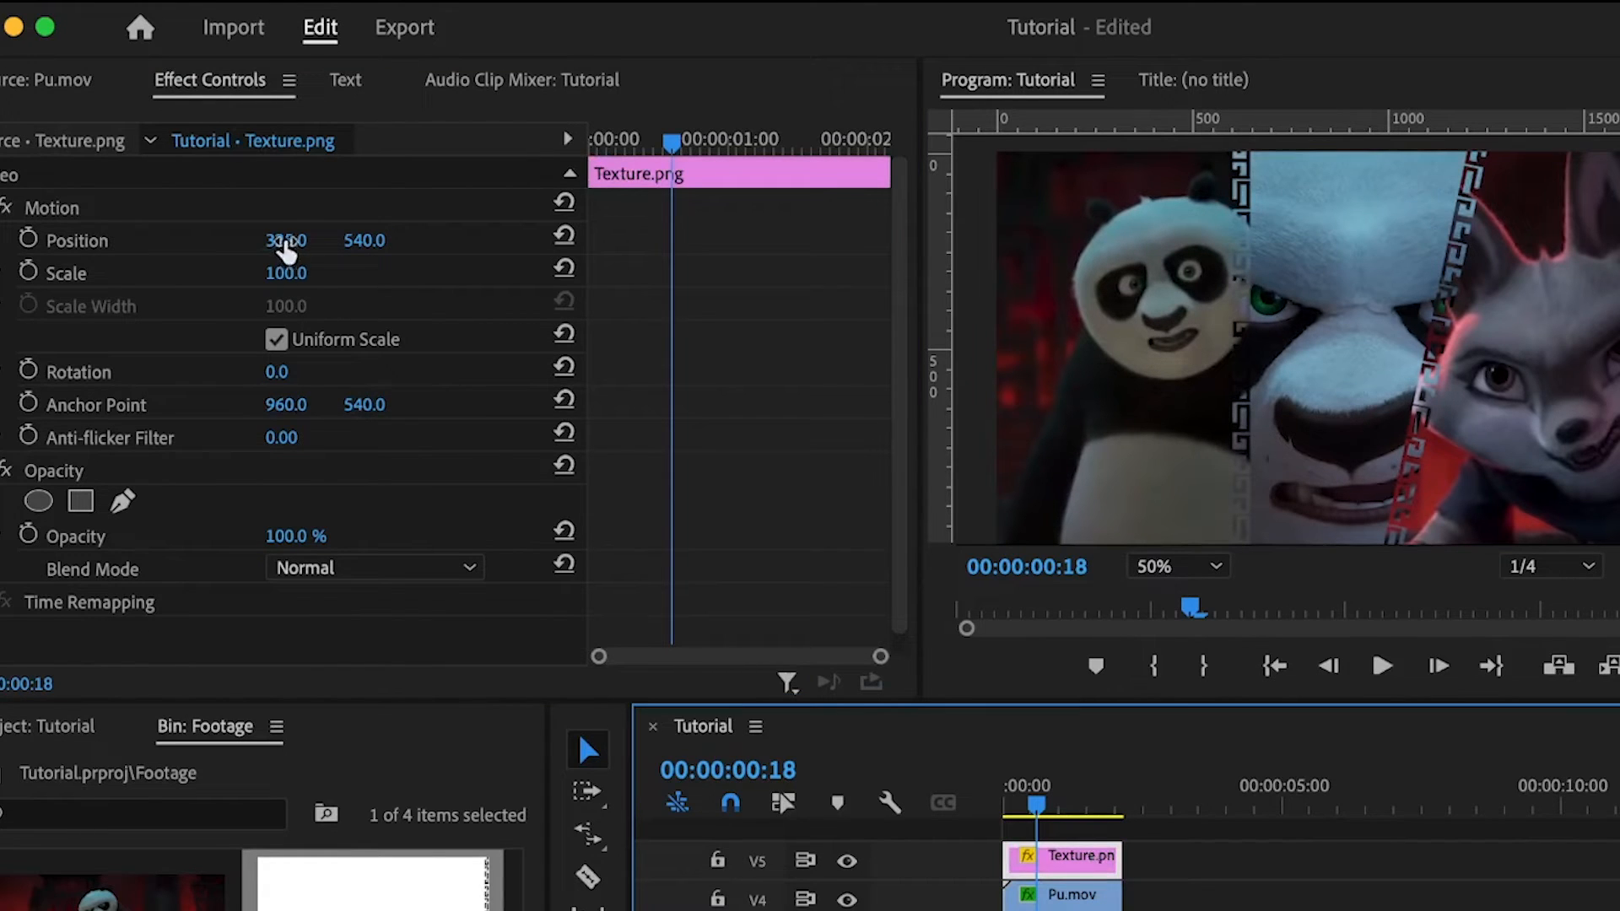
pyautogui.moveTo(286, 240); pyautogui.dragTo(335, 240)
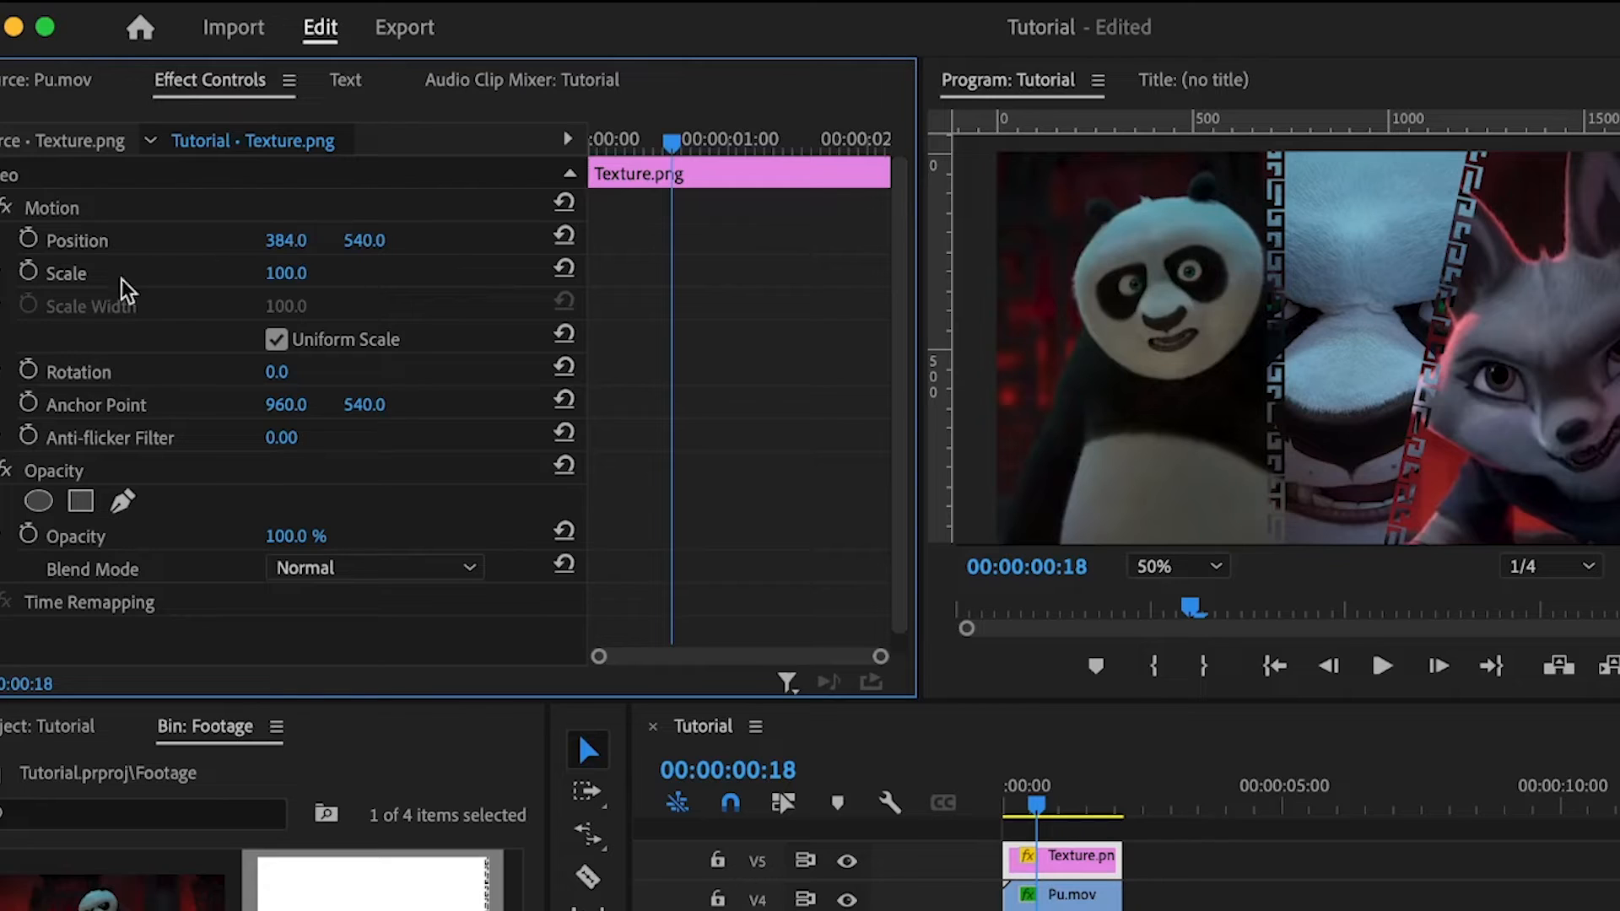
# Set the V5 Texture.png's scale to 110 and its rotation to -12 degrees to slant the second divider.
pyautogui.click(305, 269)
pyautogui.write('110')
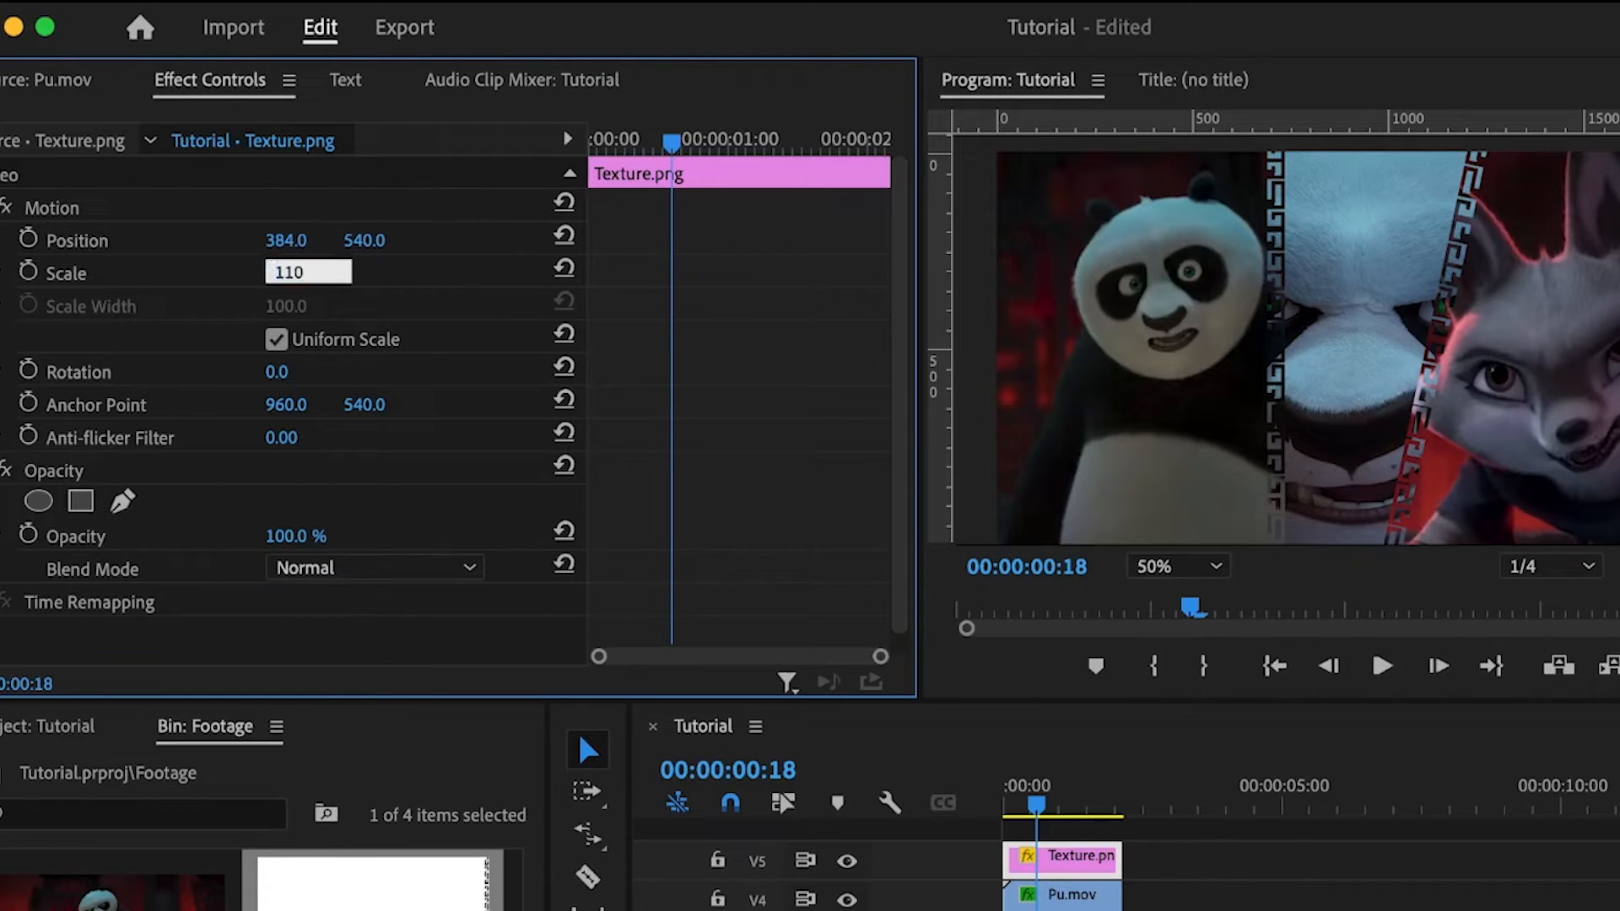
pyautogui.press('Return')
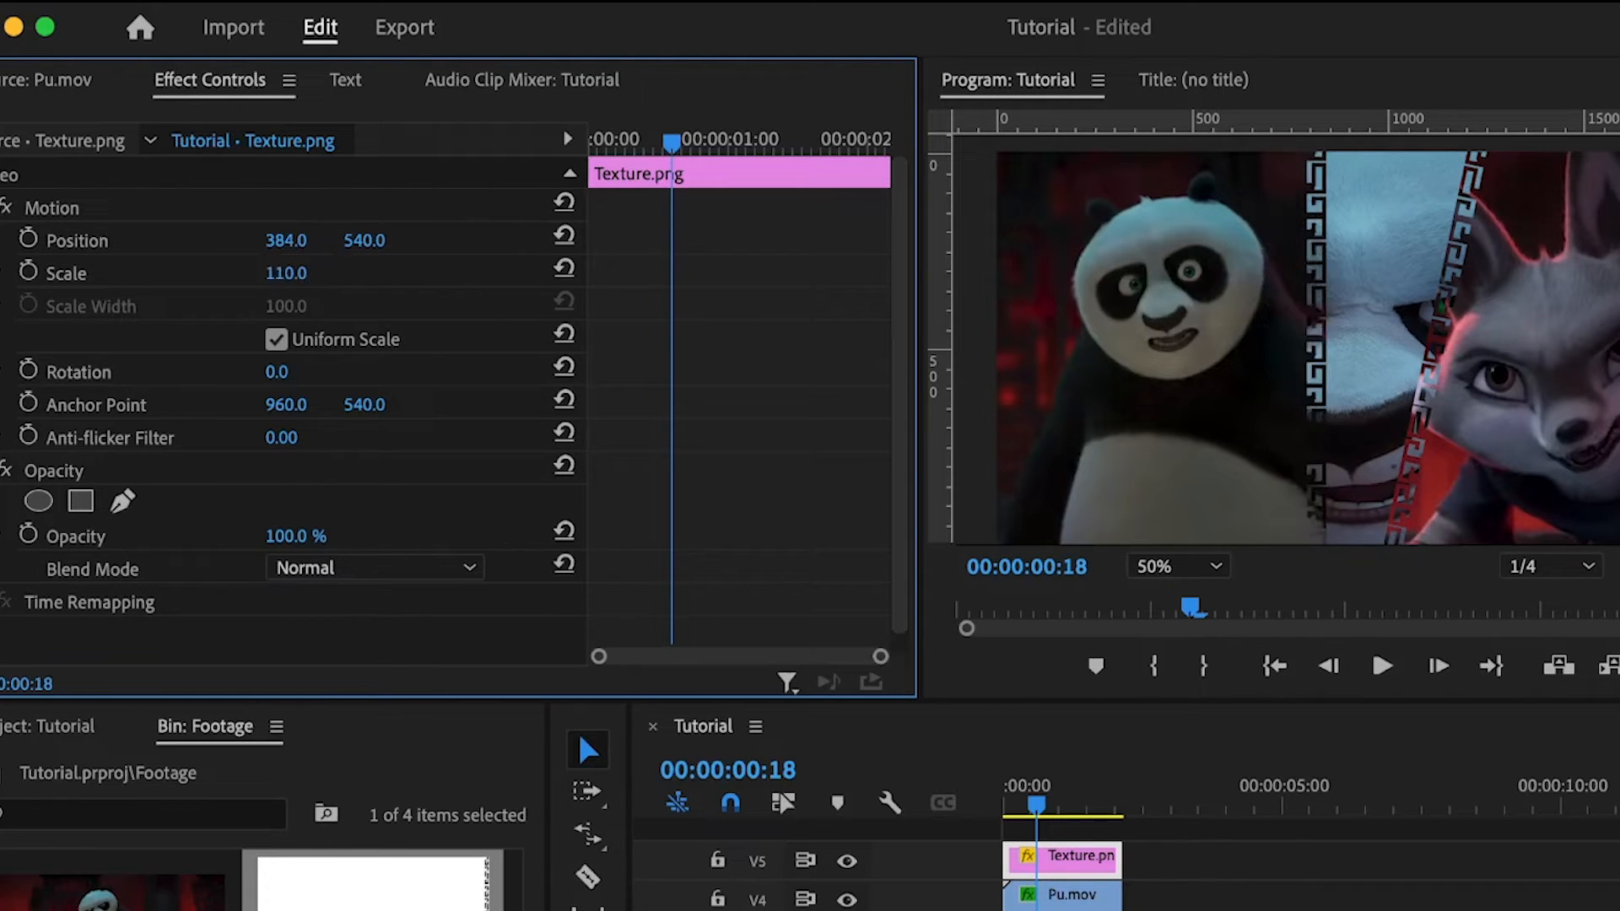
pyautogui.click(280, 372)
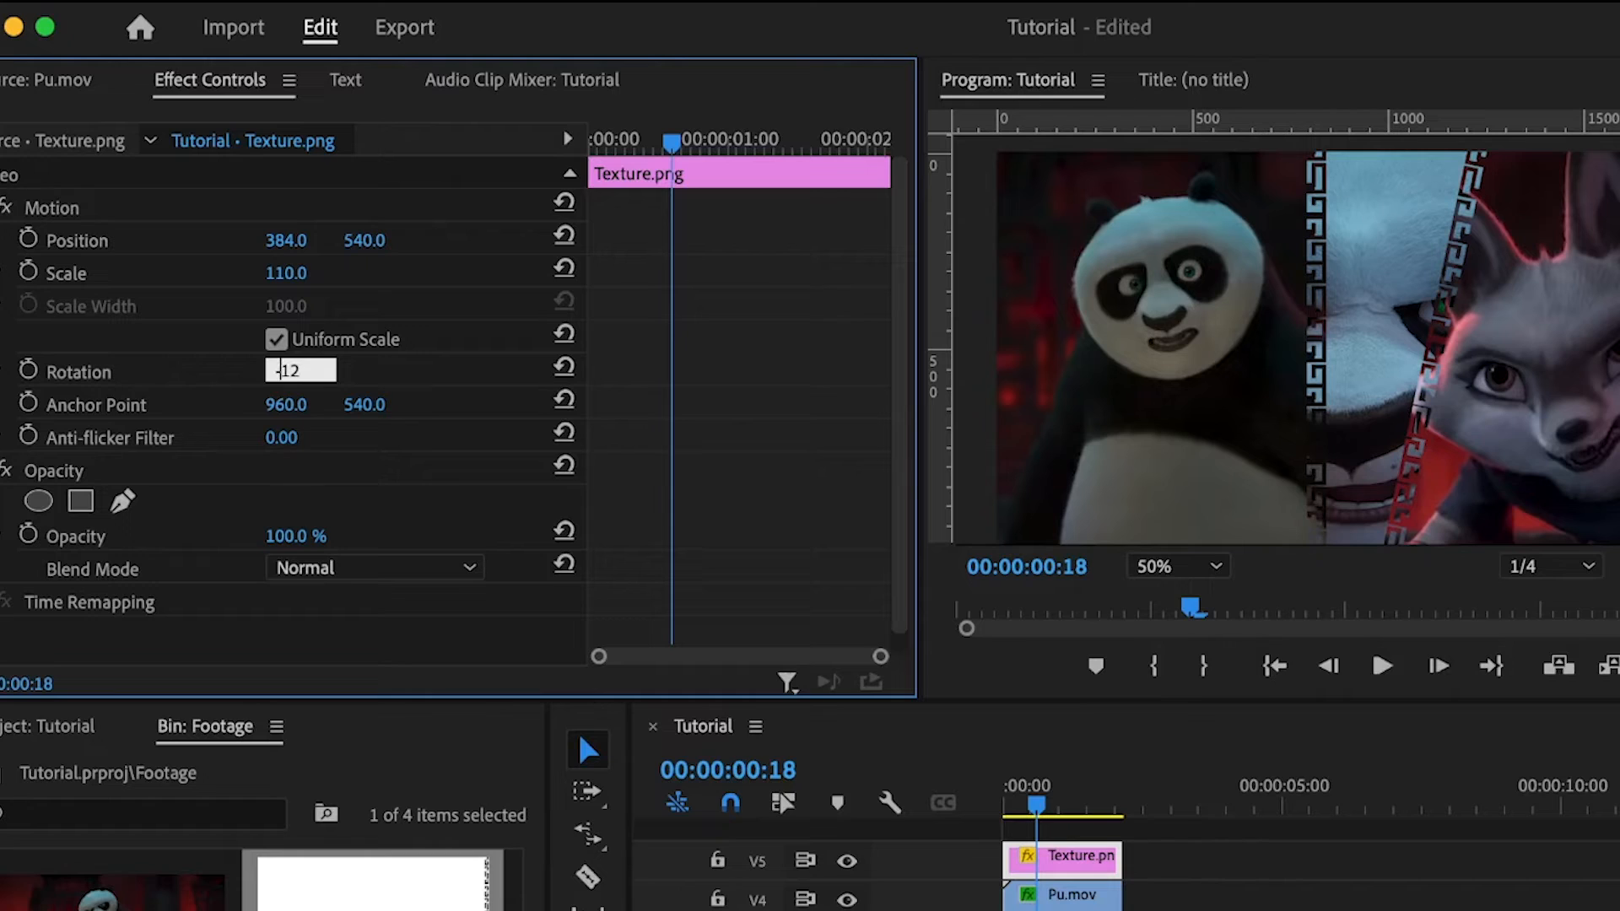
pyautogui.write('-12')
pyautogui.press('Return')
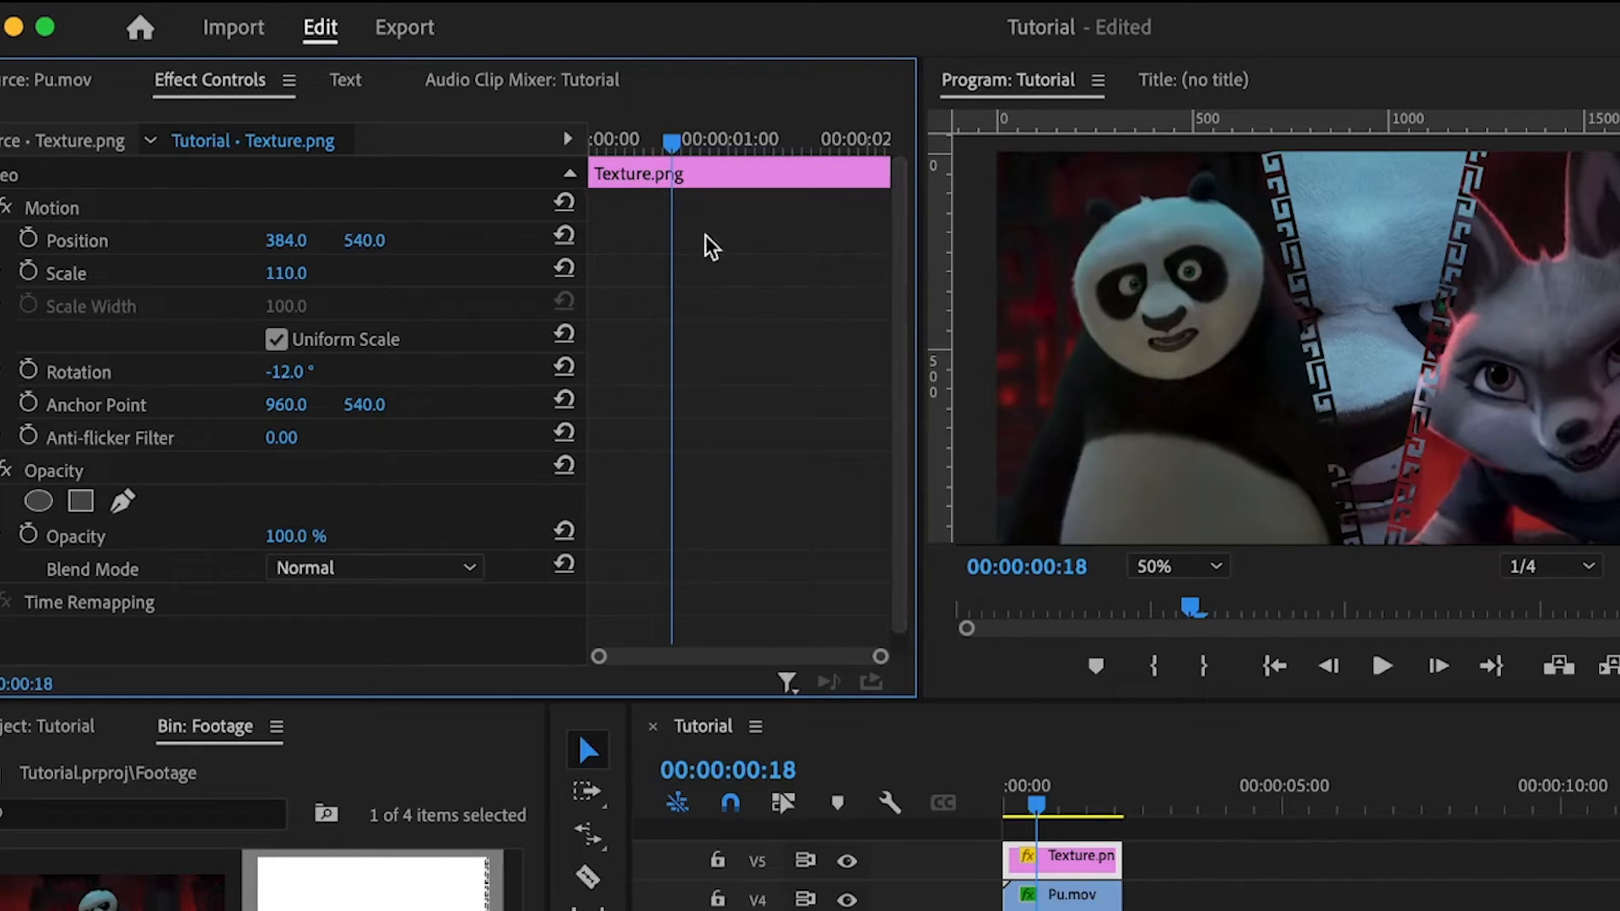
# Fine-tune the panda section by setting Pu.mov's horizontal position to 402 and shifting its Texture.png matte right.
pyautogui.moveTo(286, 240)
pyautogui.mouseDown()
pyautogui.moveTo(192, 240)
pyautogui.moveTo(301, 242)
pyautogui.mouseUp()
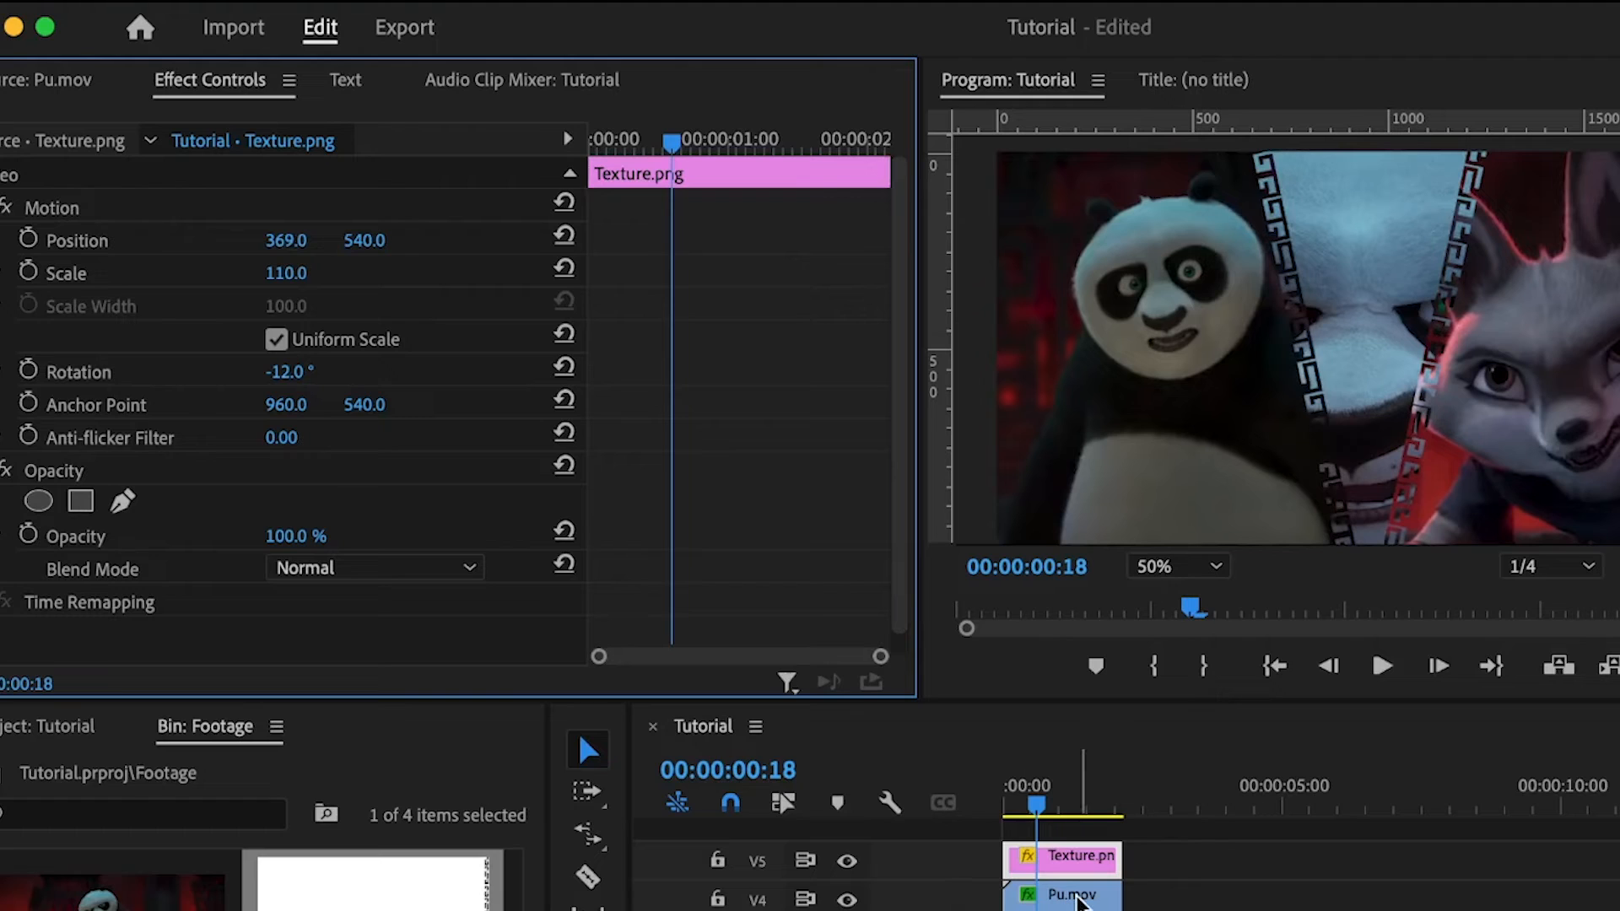
pyautogui.click(1075, 901)
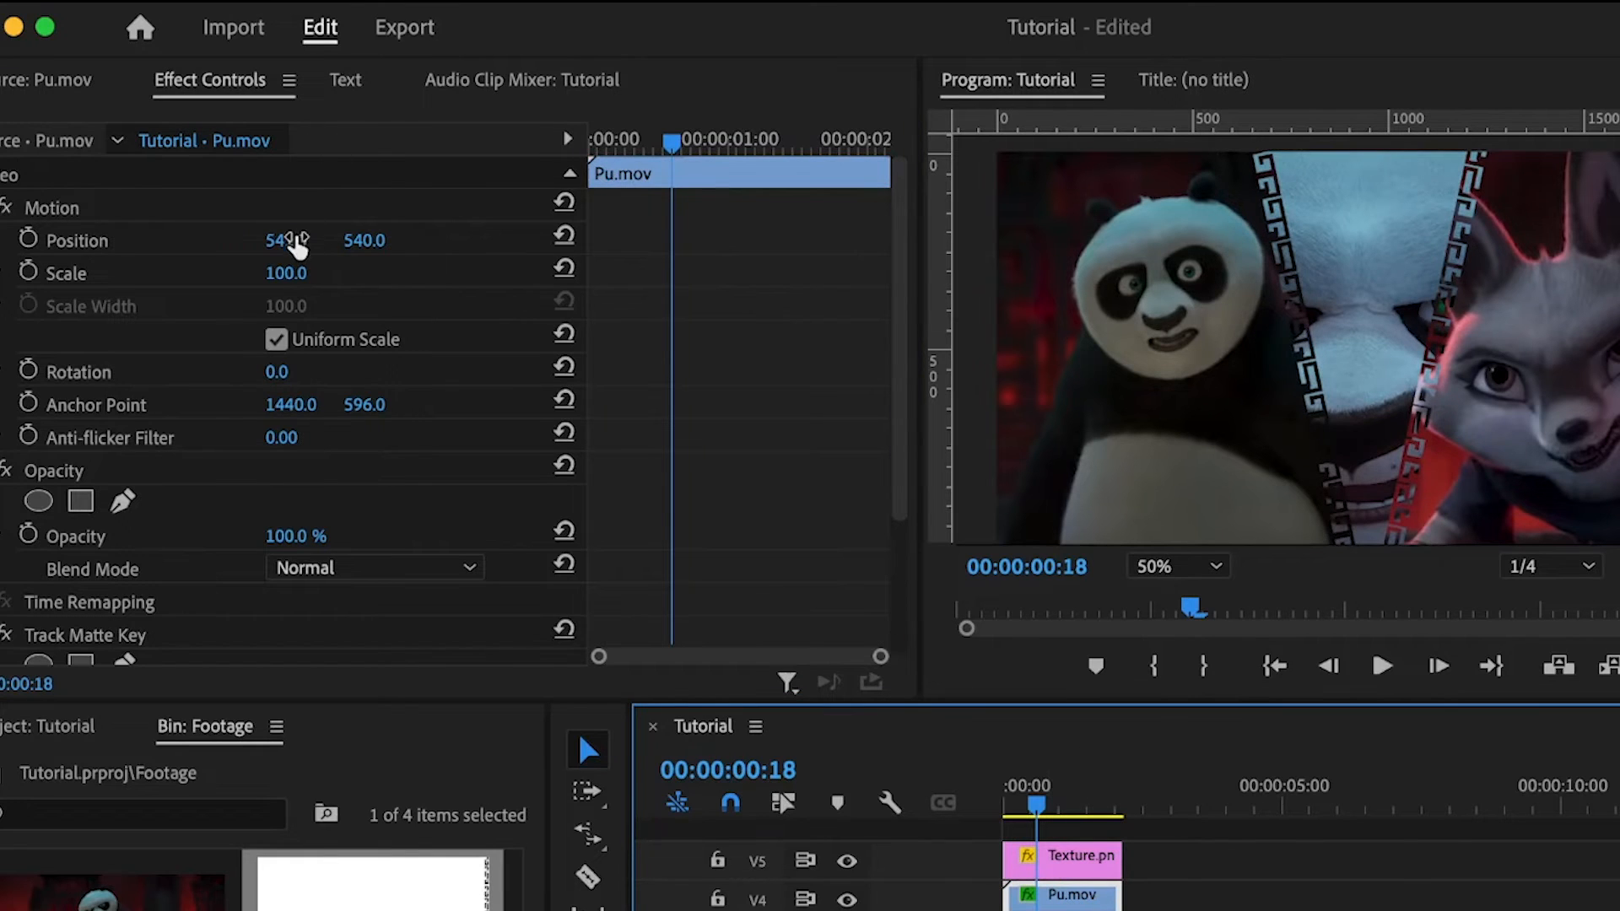
pyautogui.moveTo(296, 241); pyautogui.dragTo(178, 241)
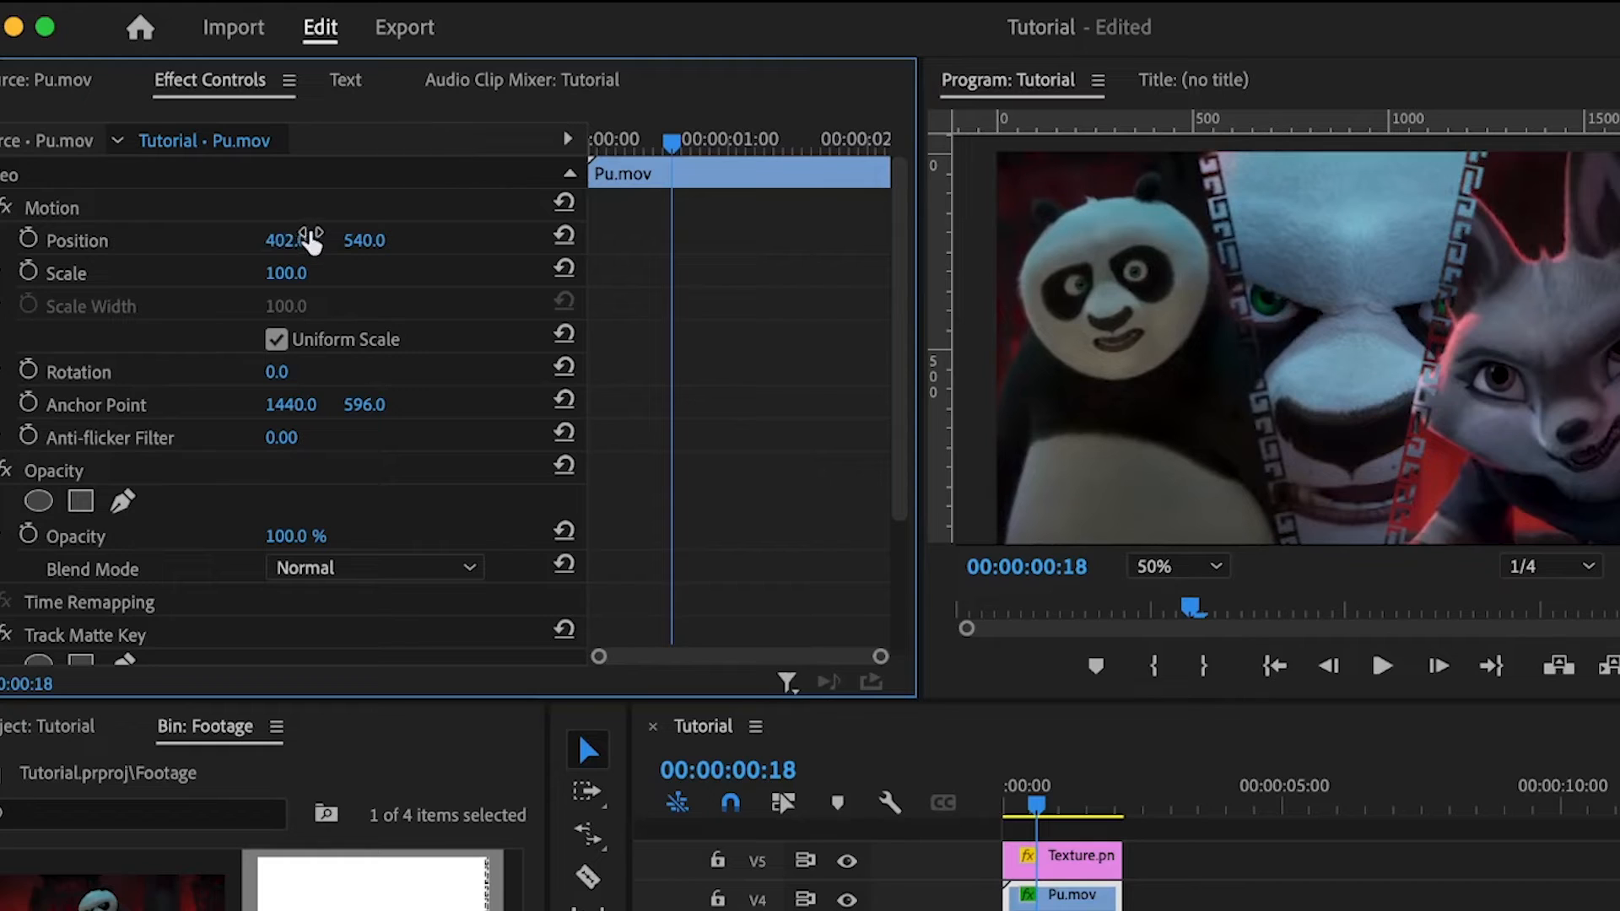
pyautogui.click(1059, 858)
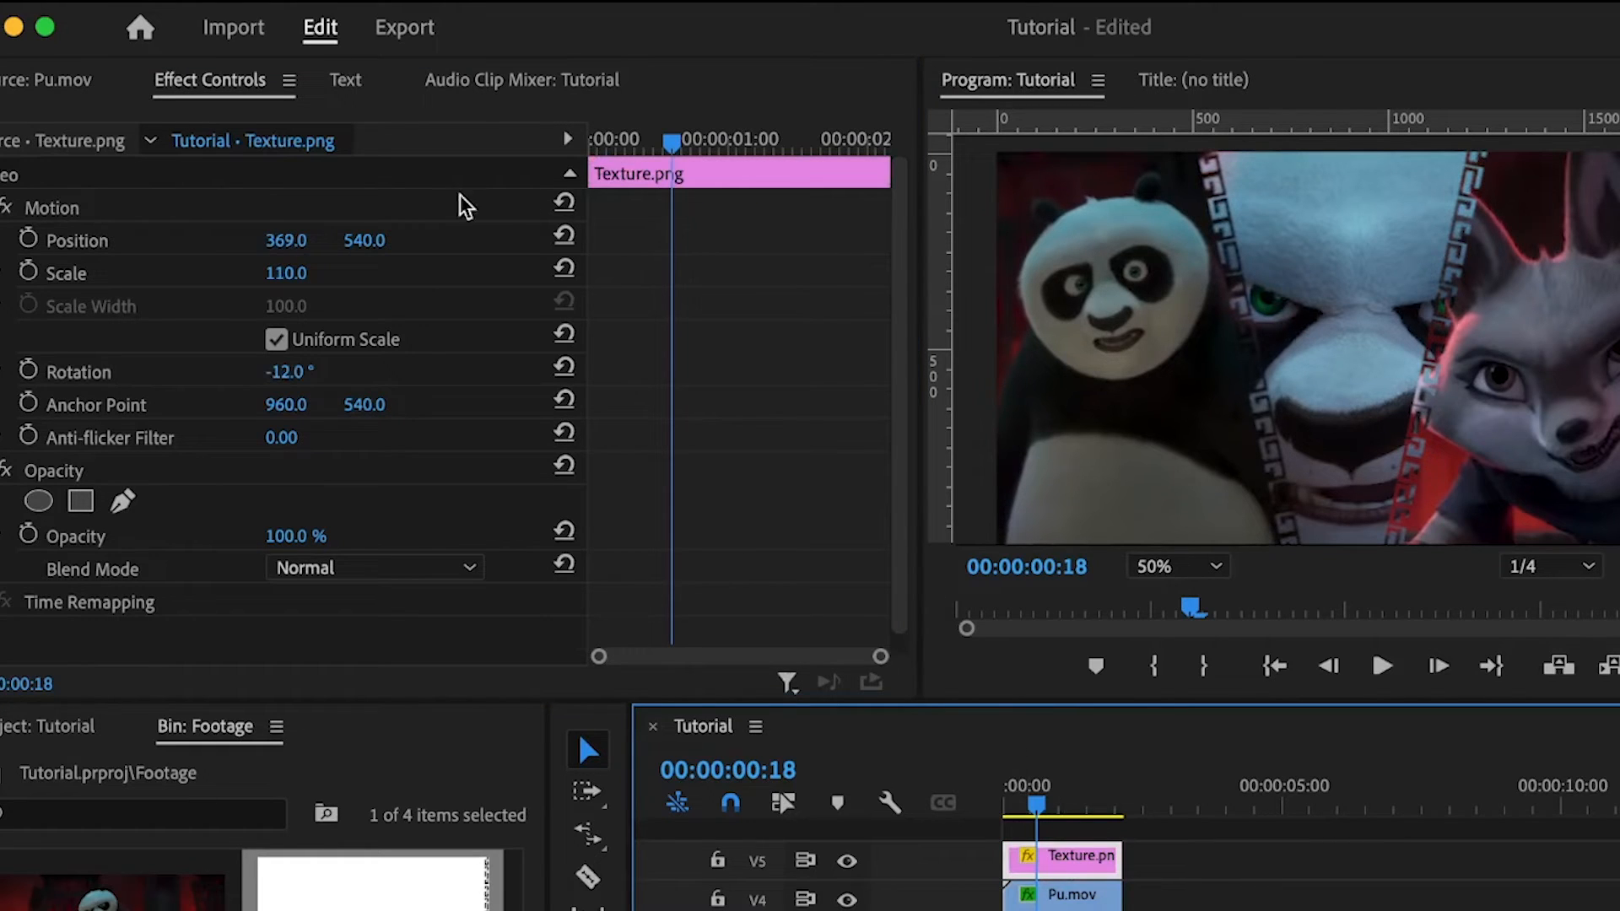
pyautogui.moveTo(283, 242)
pyautogui.mouseDown()
pyautogui.moveTo(320, 242)
pyautogui.moveTo(302, 242)
pyautogui.mouseUp()
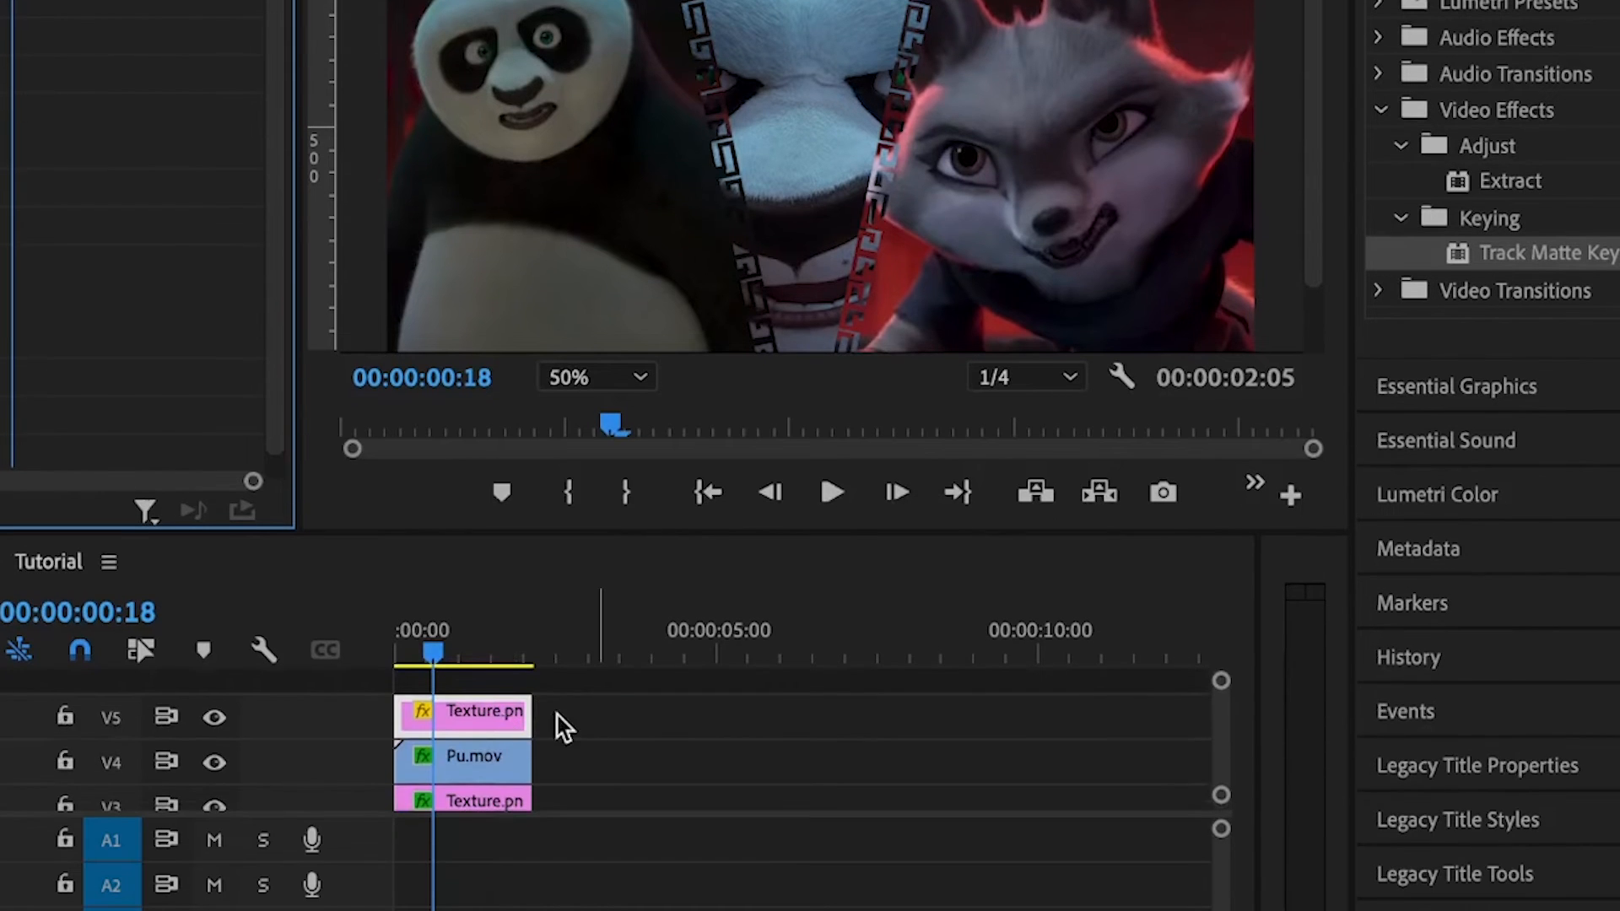
# Nest Pu.mov and the Texture.png above it into a sequence named Pu.
pyautogui.moveTo(595, 717); pyautogui.dragTo(412, 755)
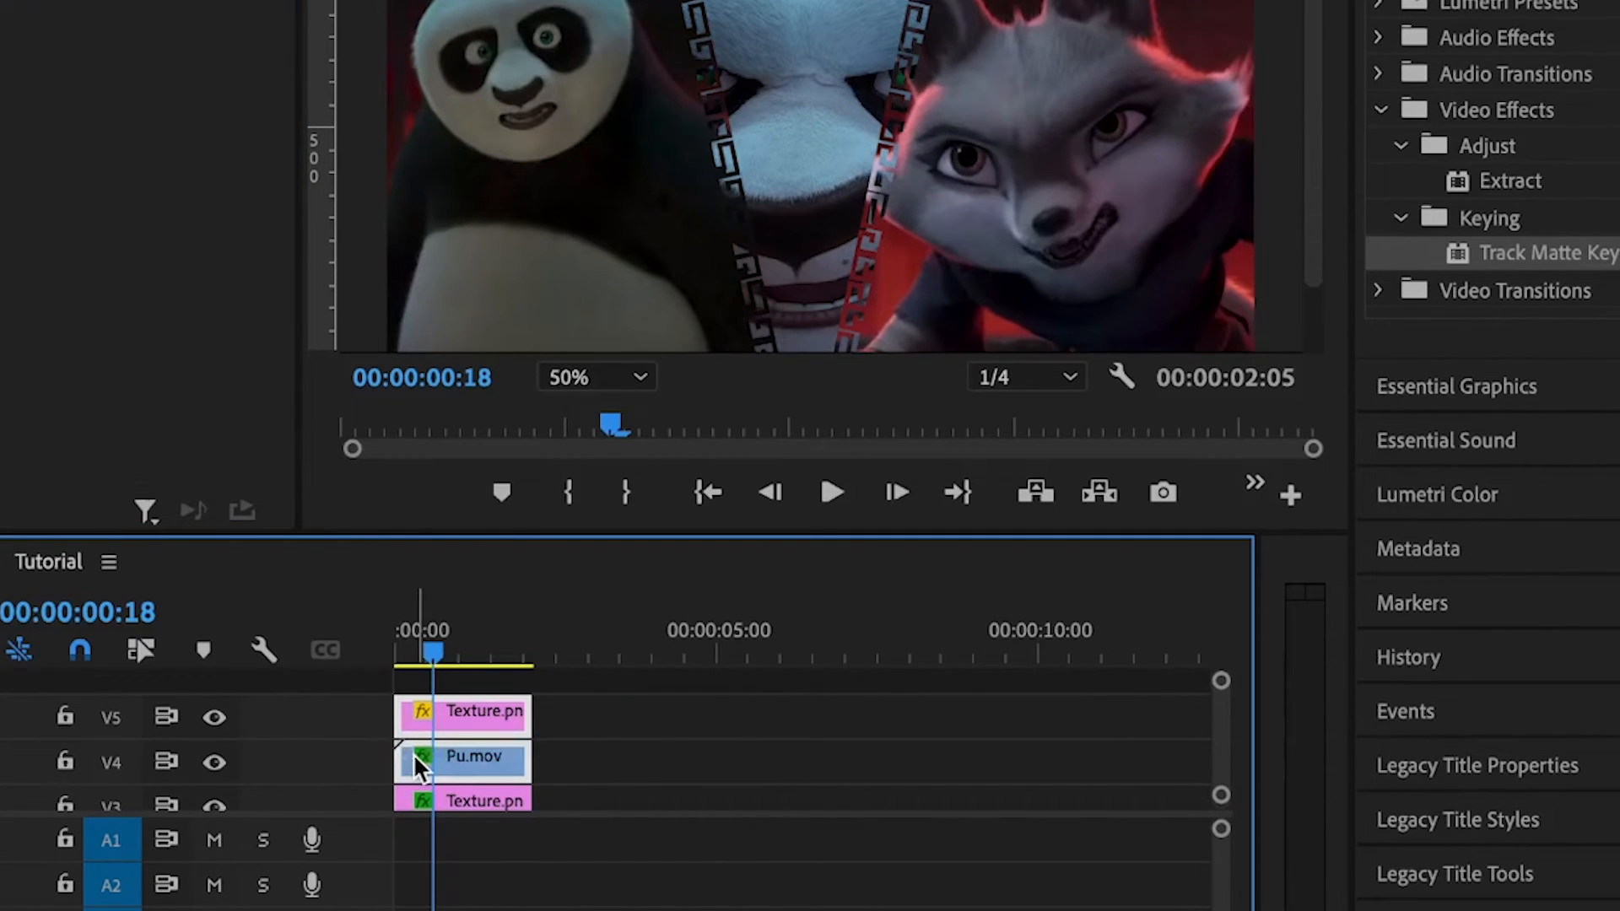
pyautogui.rightClick(469, 706)
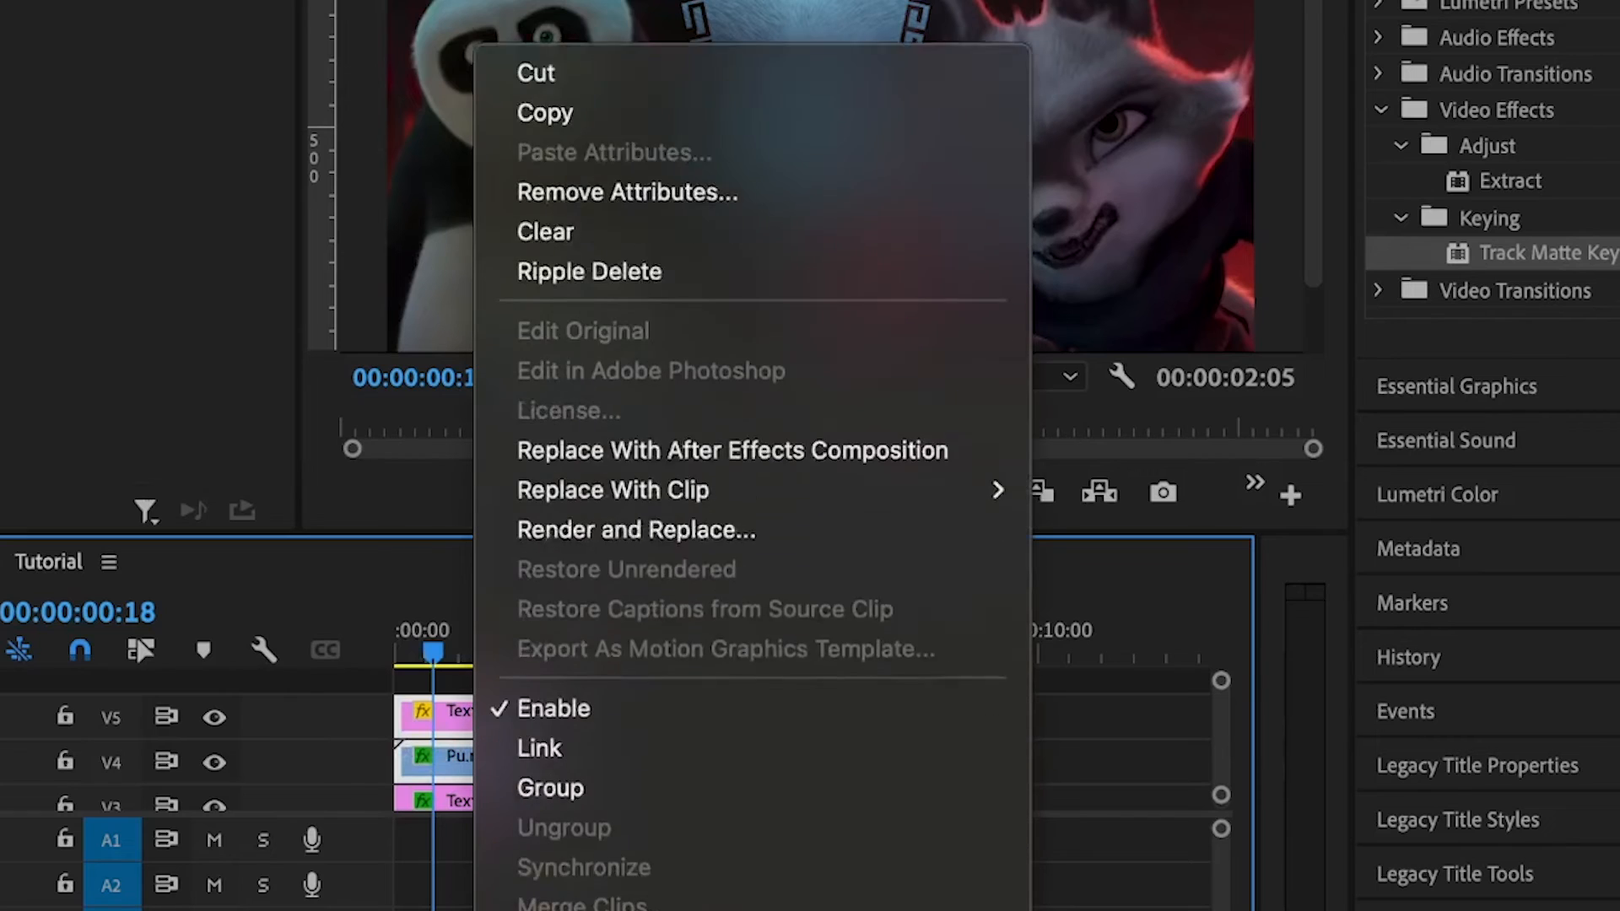
pyautogui.click(584, 858)
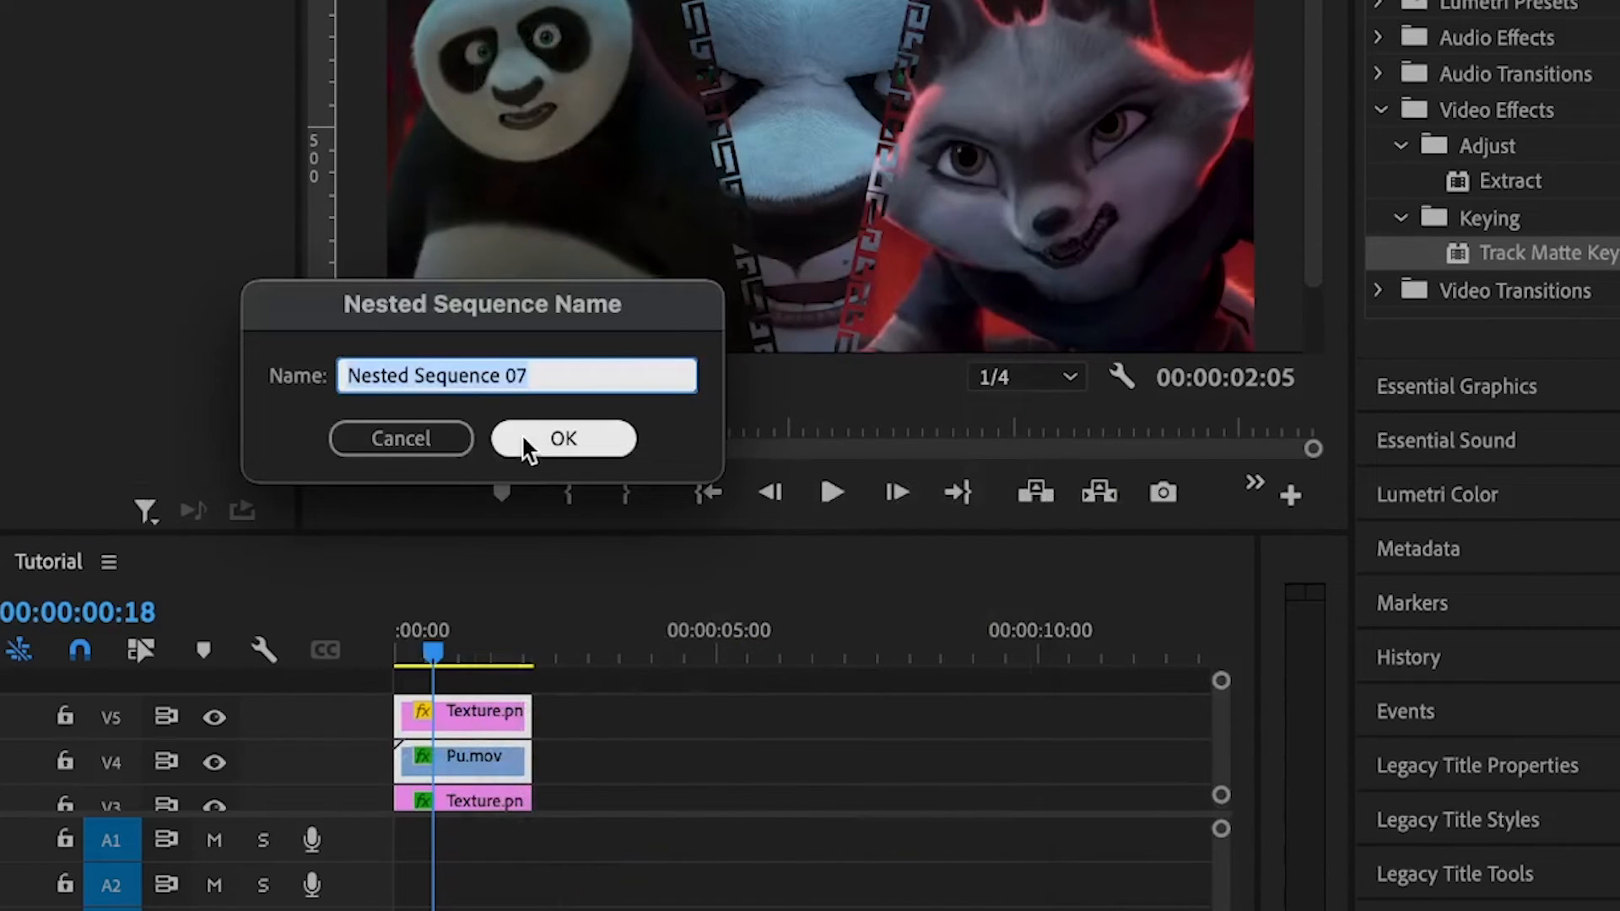
pyautogui.write('Pu')
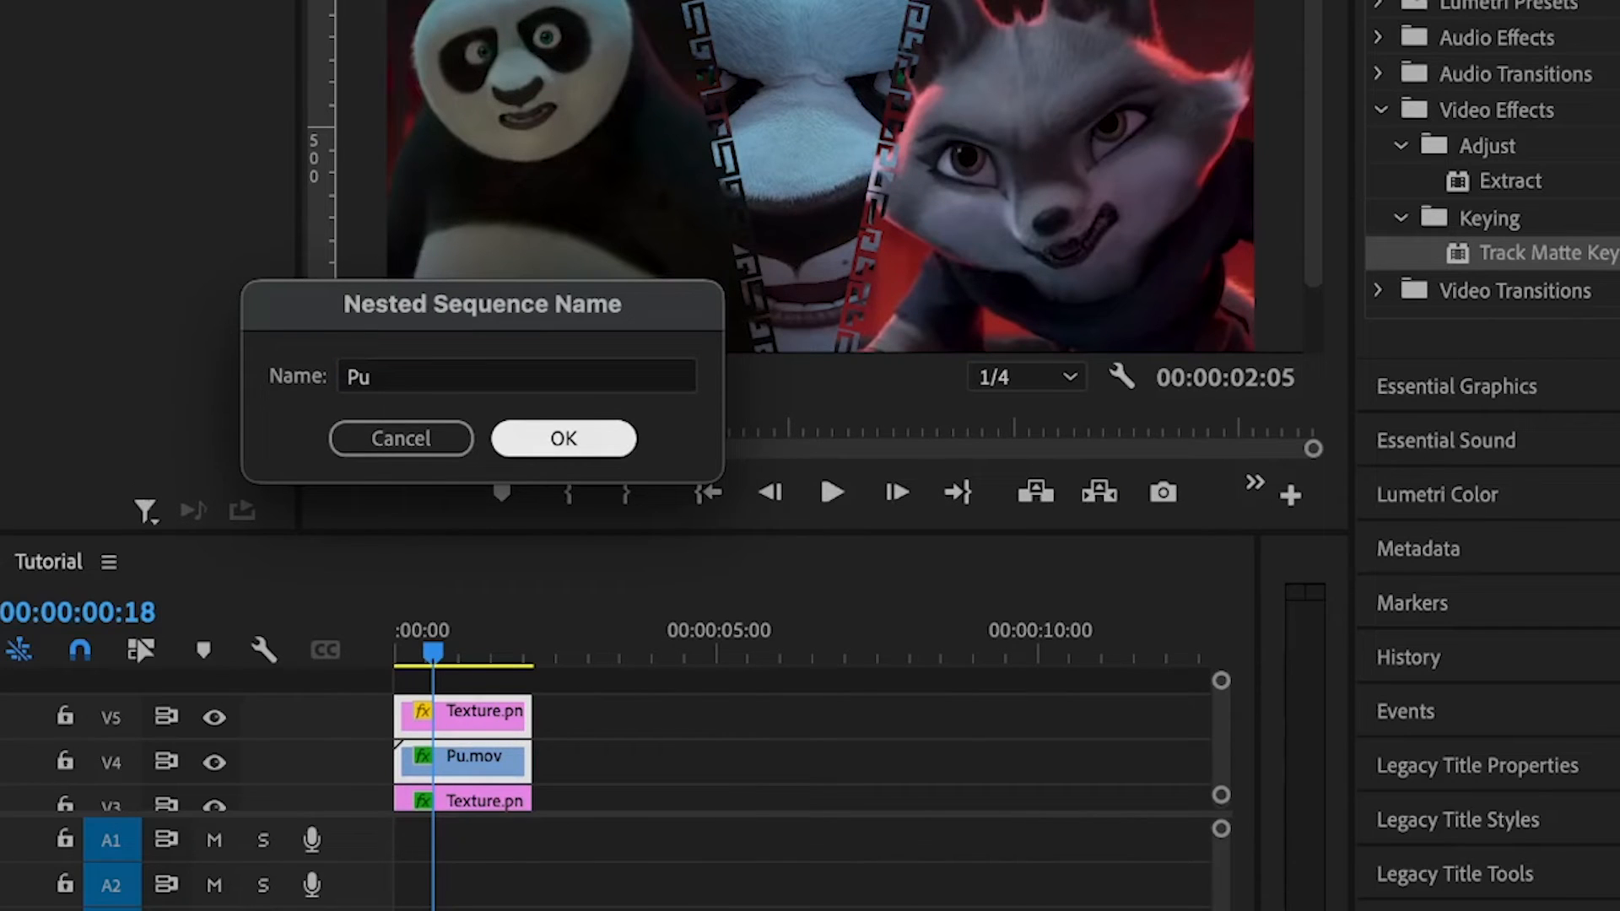
pyautogui.press('Return')
# Nest Zhen.mov and the Texture.png above it into a sequence named zhen.
pyautogui.scroll(-2, 538, 726)
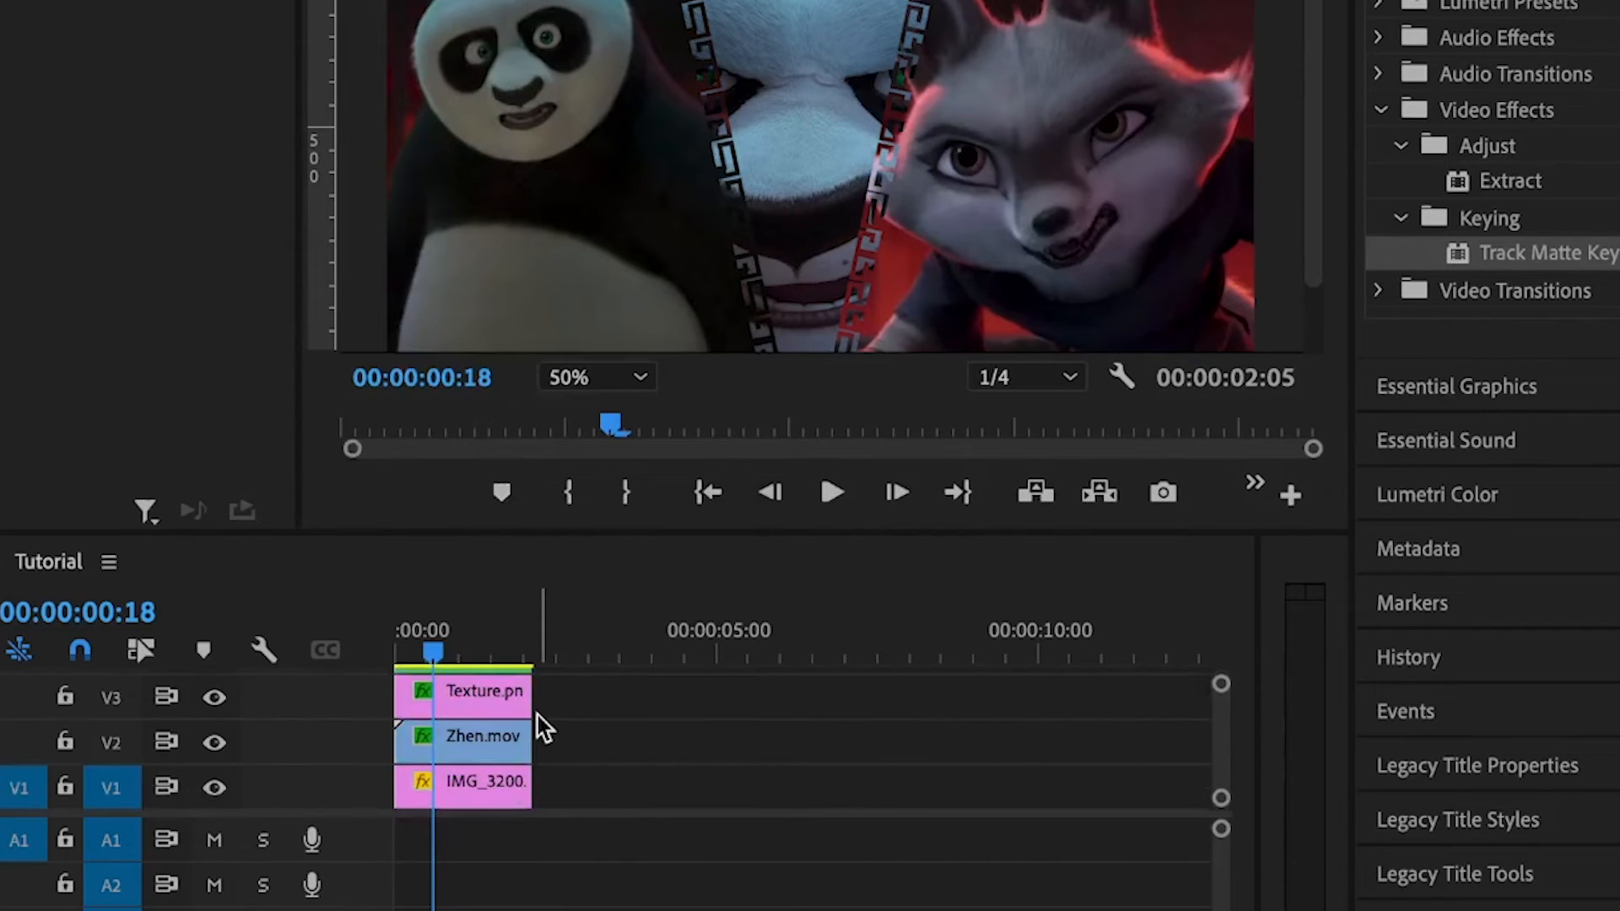
pyautogui.scroll(1, 540, 725)
pyautogui.moveTo(567, 735); pyautogui.dragTo(426, 759)
pyautogui.rightClick(496, 724)
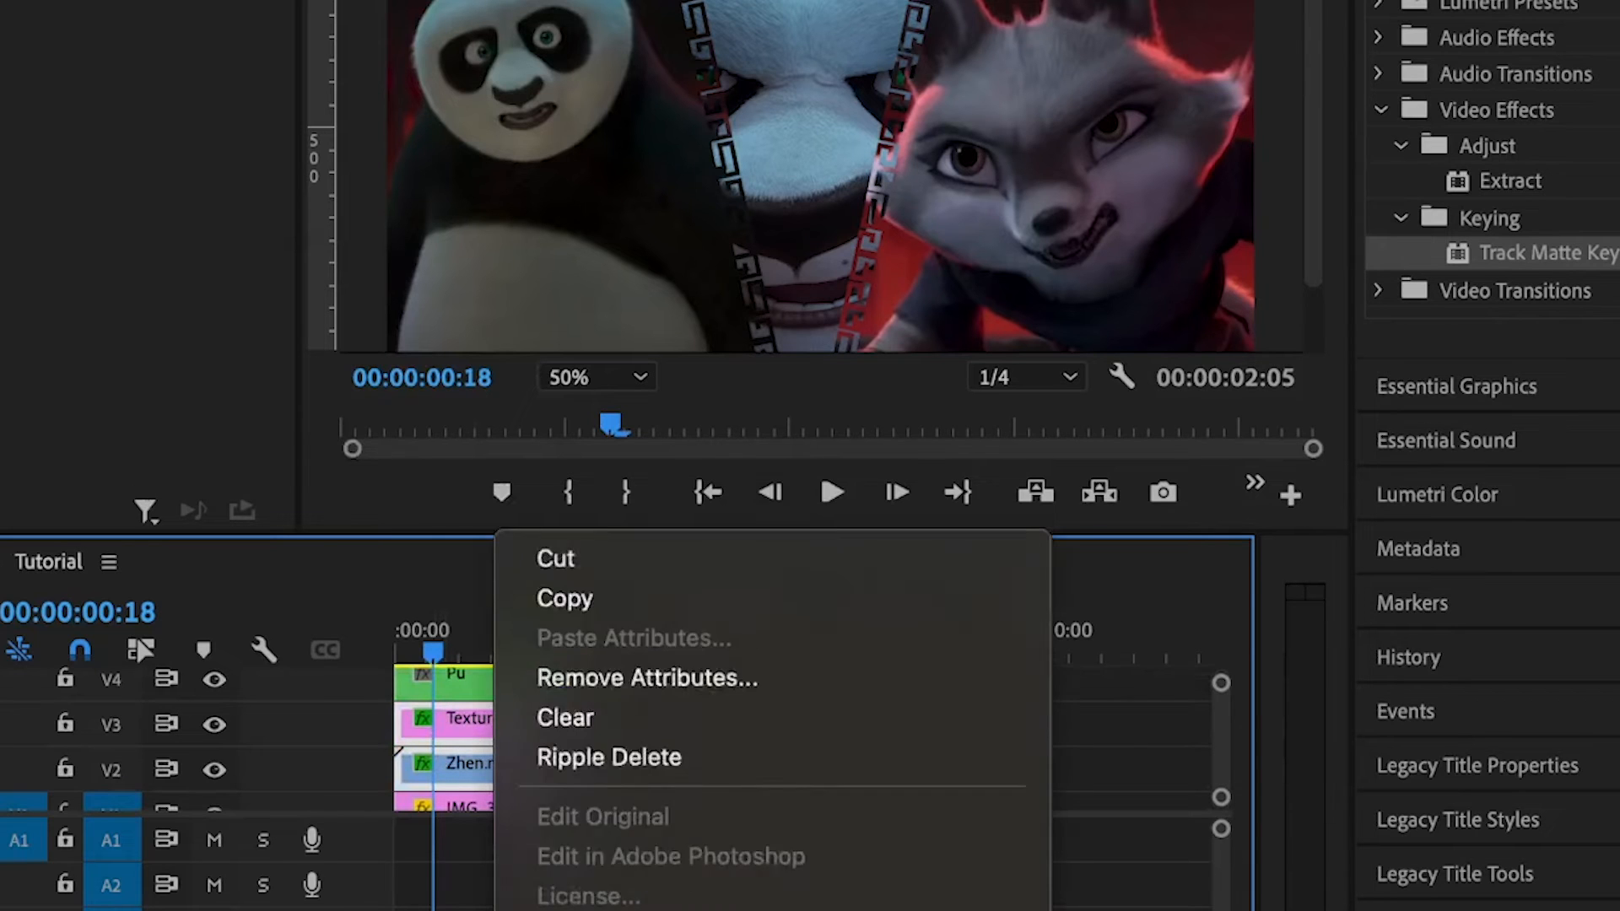
pyautogui.click(561, 906)
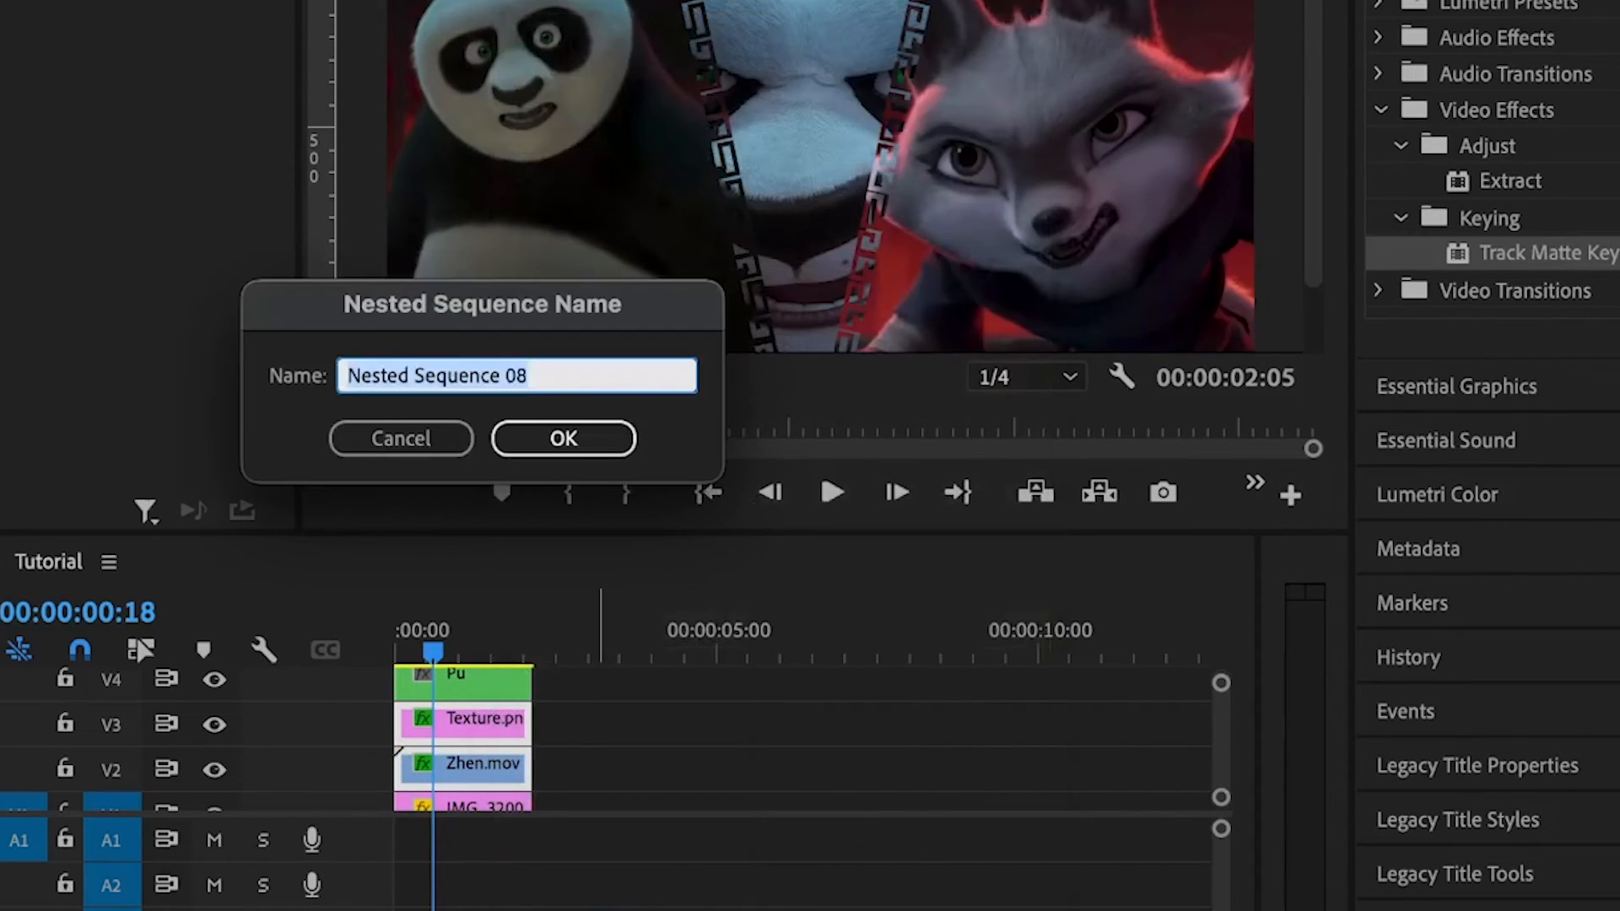
pyautogui.write('zhen')
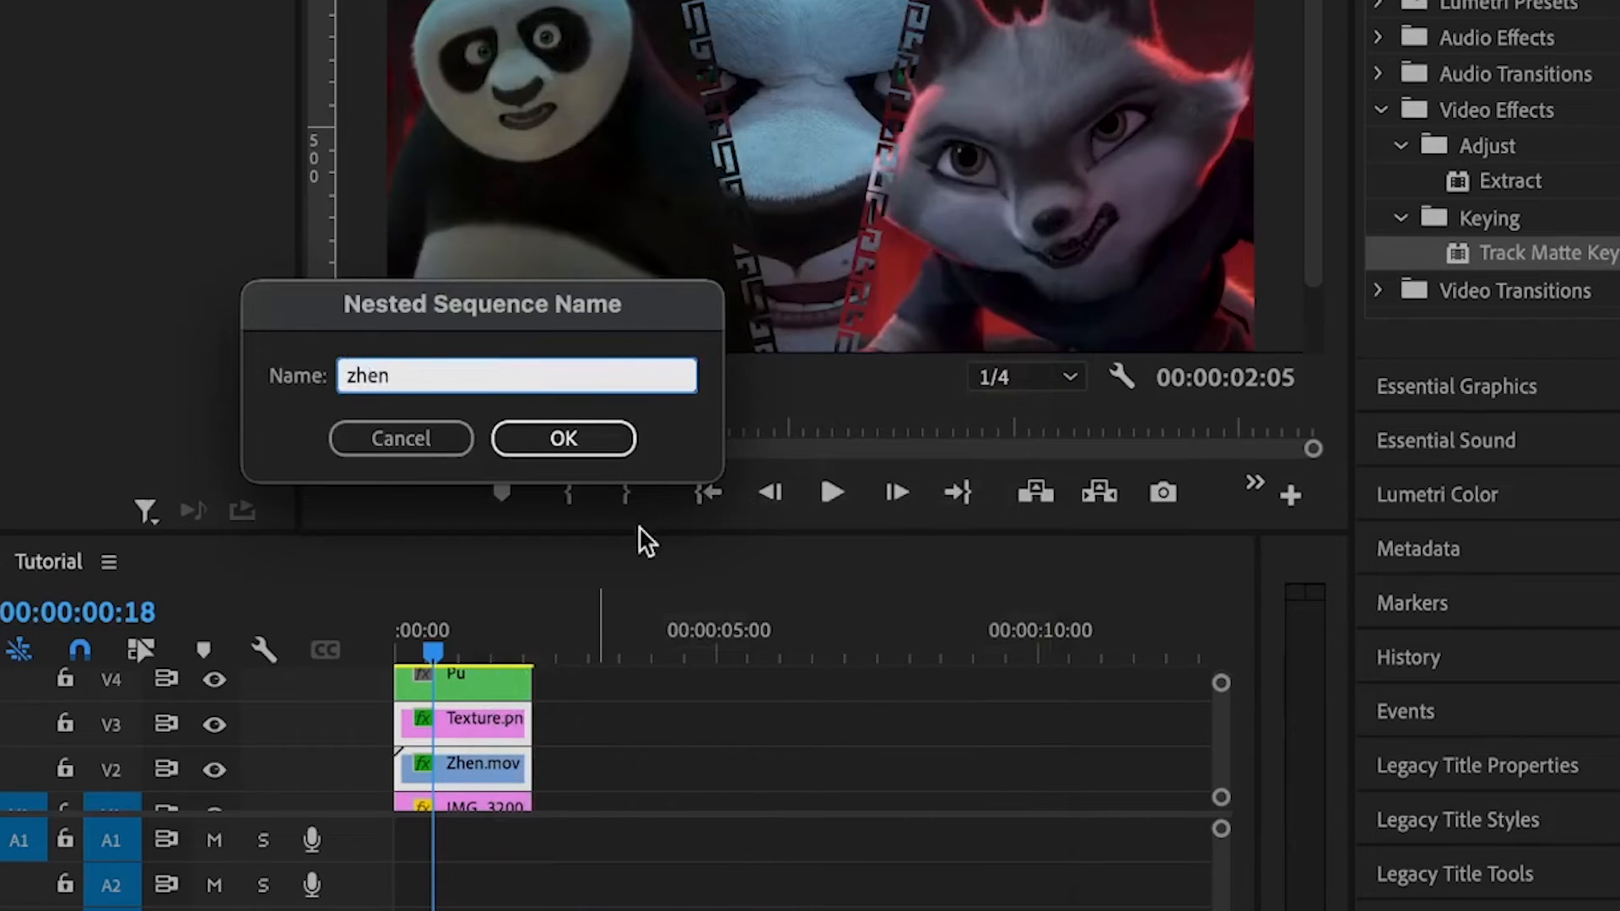
pyautogui.click(588, 430)
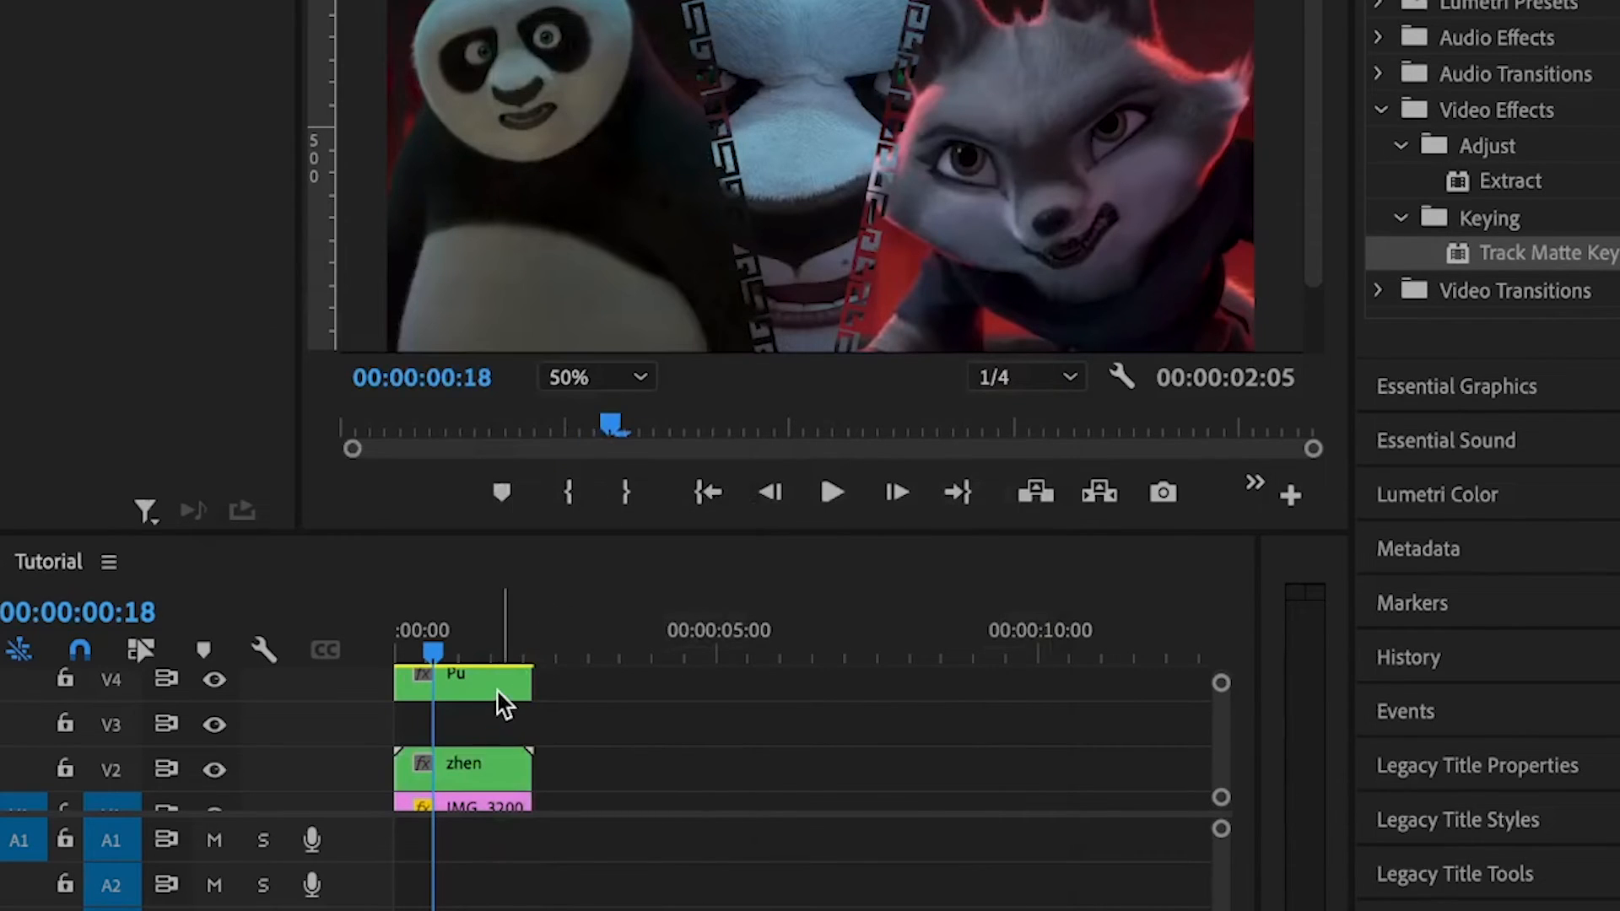
# Move the nested Pu sequence down to track V3 and check its contents, returning to the Tutorial sequence.
pyautogui.moveTo(498, 691); pyautogui.dragTo(479, 726)
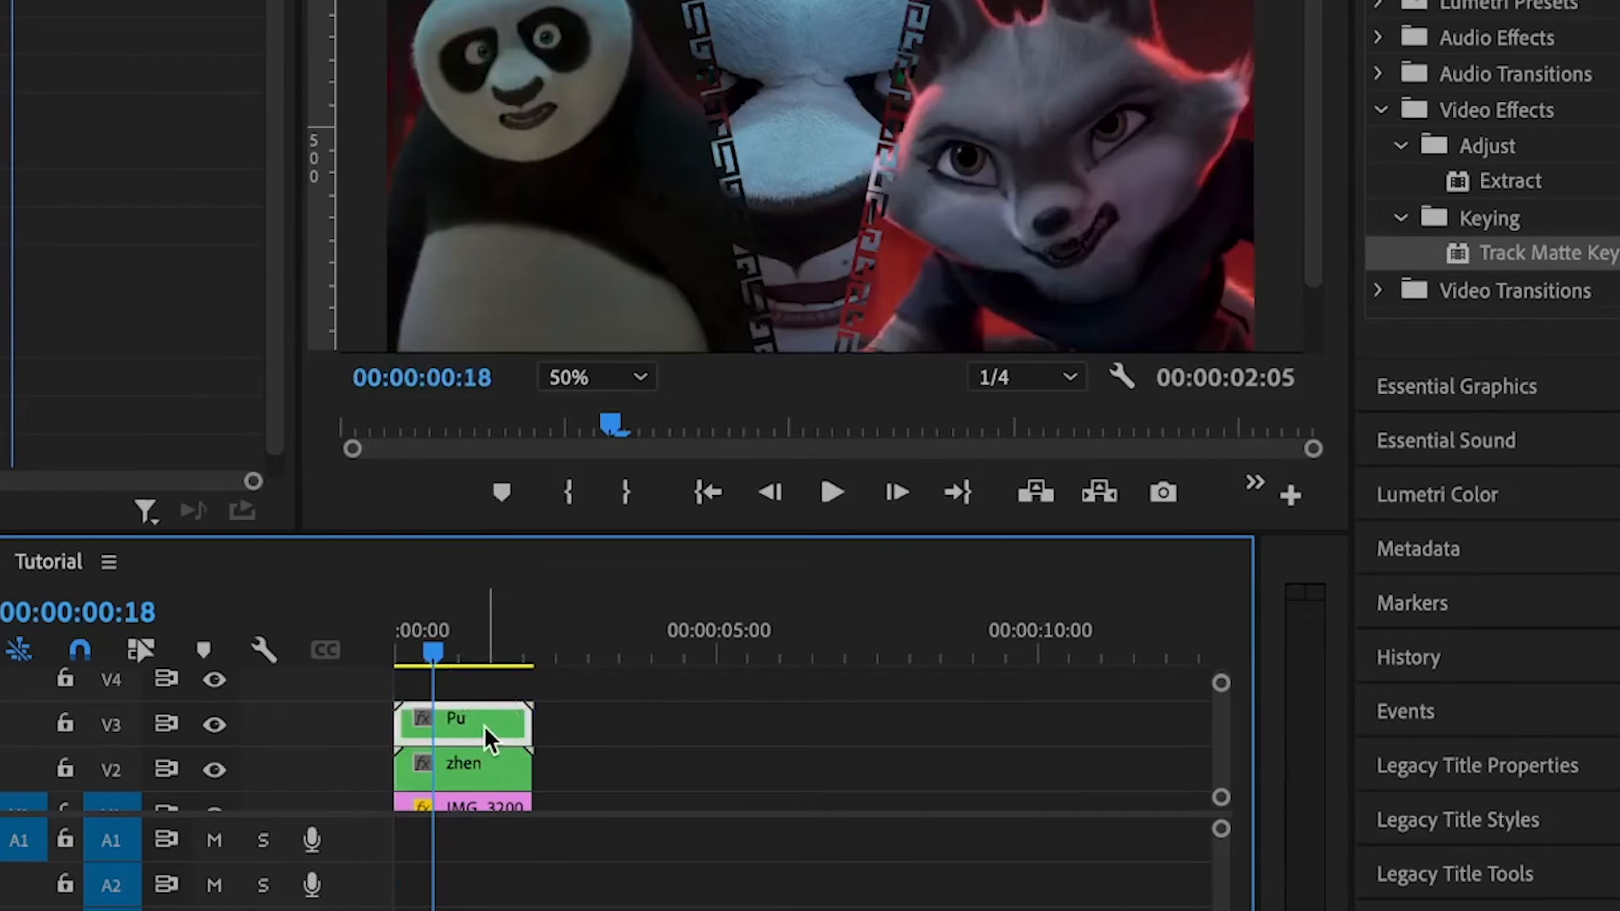
pyautogui.doubleClick(483, 725)
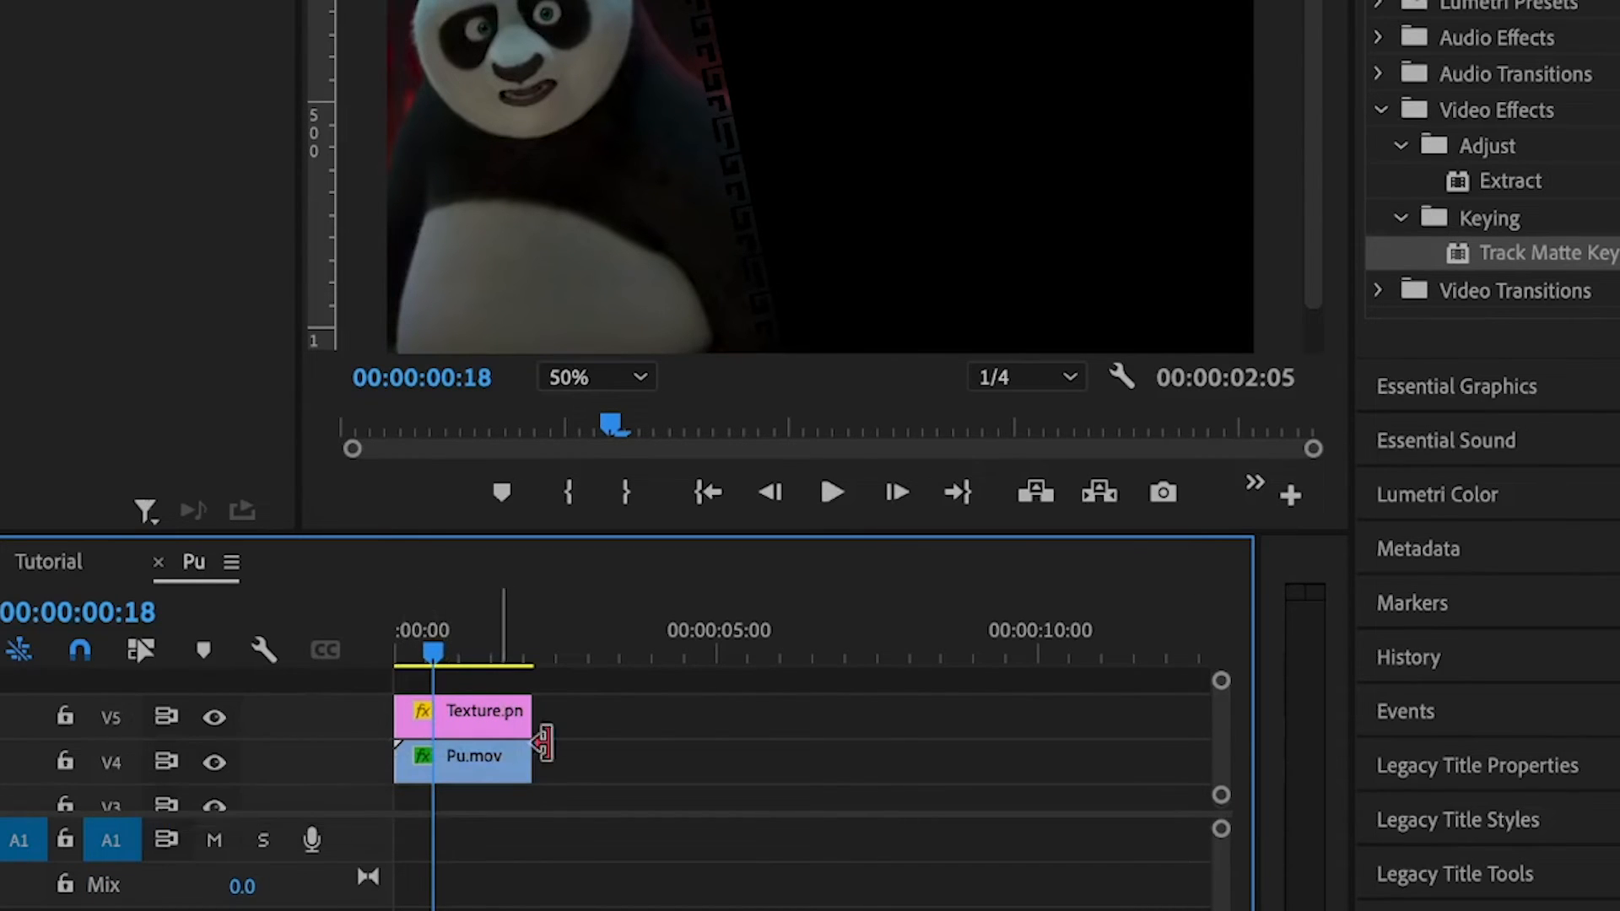
pyautogui.click(487, 763)
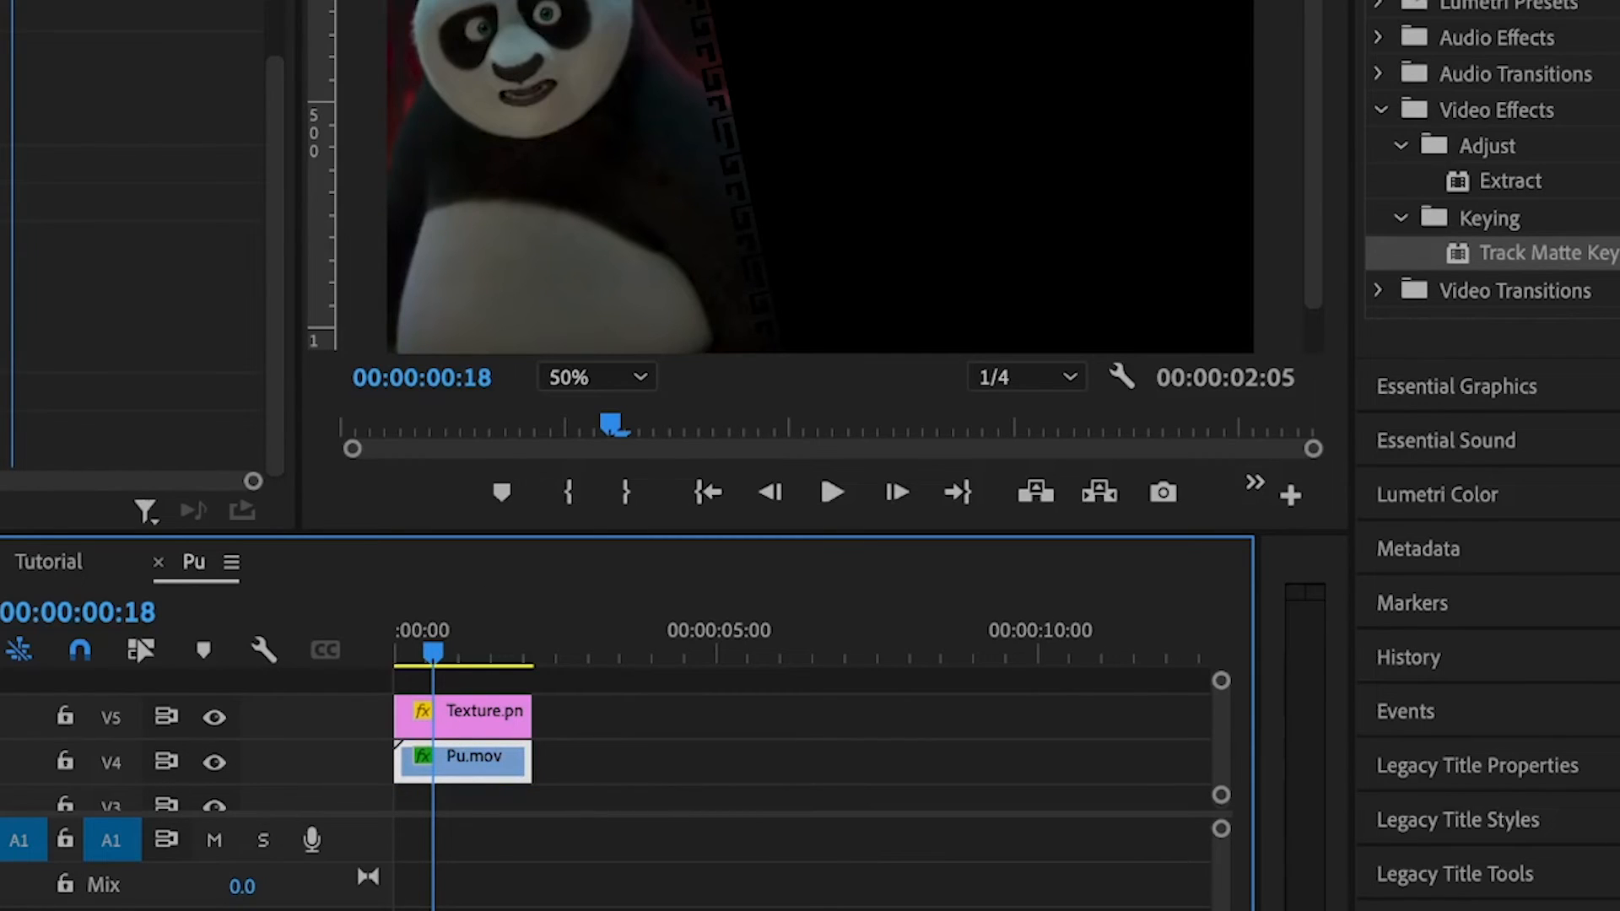
pyautogui.click(59, 569)
# Apply the Transform distort effect to both the Pu and zhen nests.
pyautogui.moveTo(650, 737); pyautogui.dragTo(470, 765)
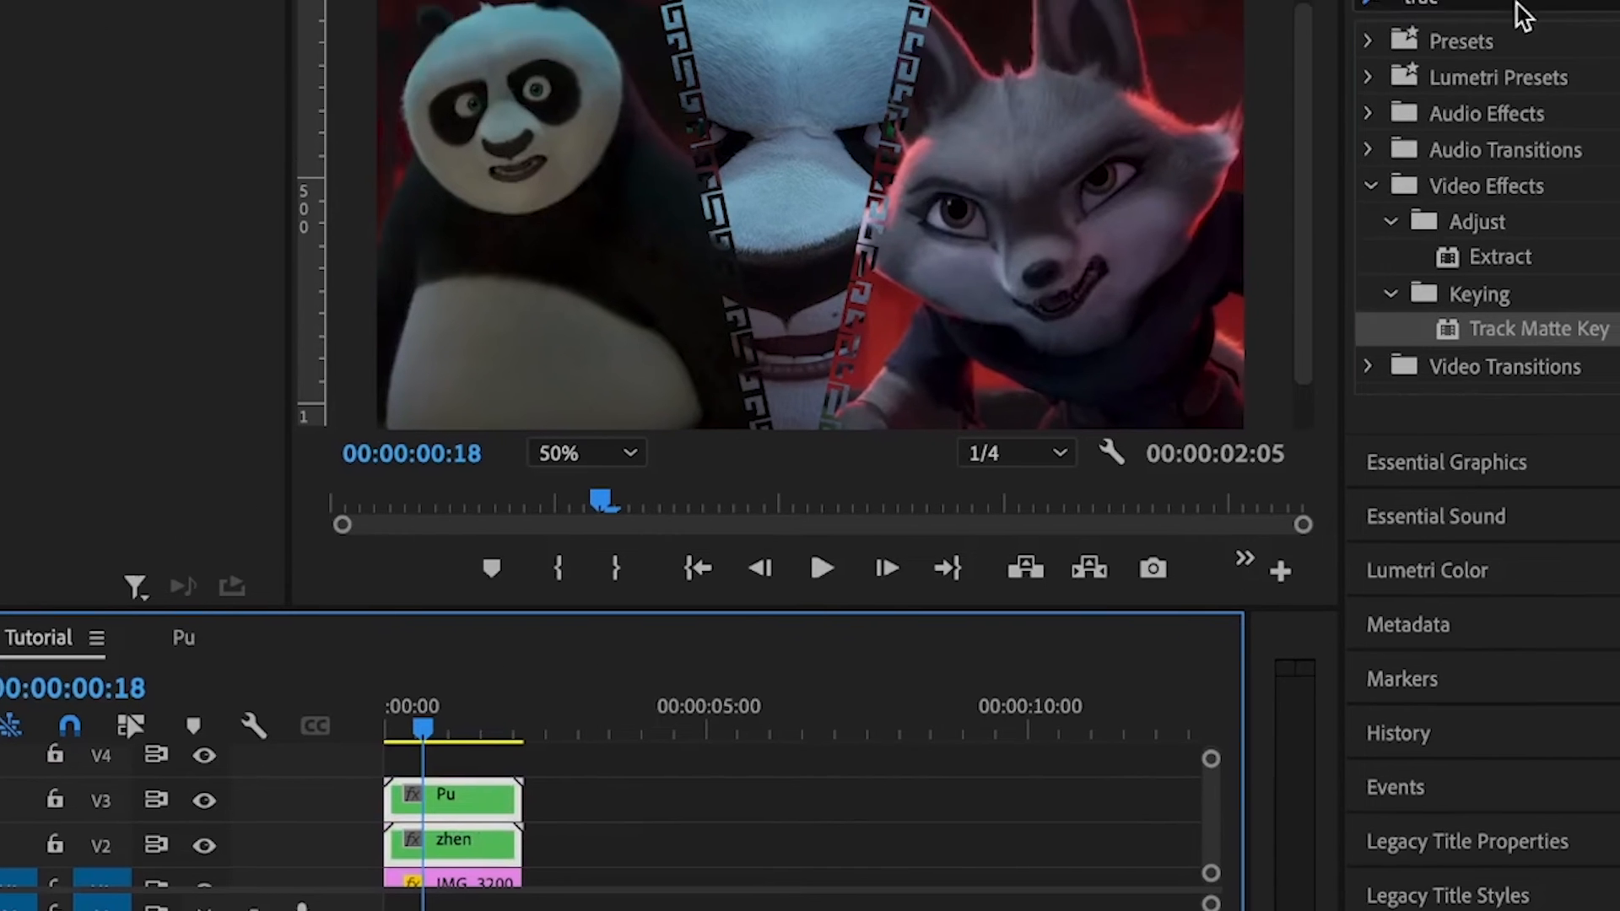
pyautogui.click(1446, 0)
pyautogui.write('transfo')
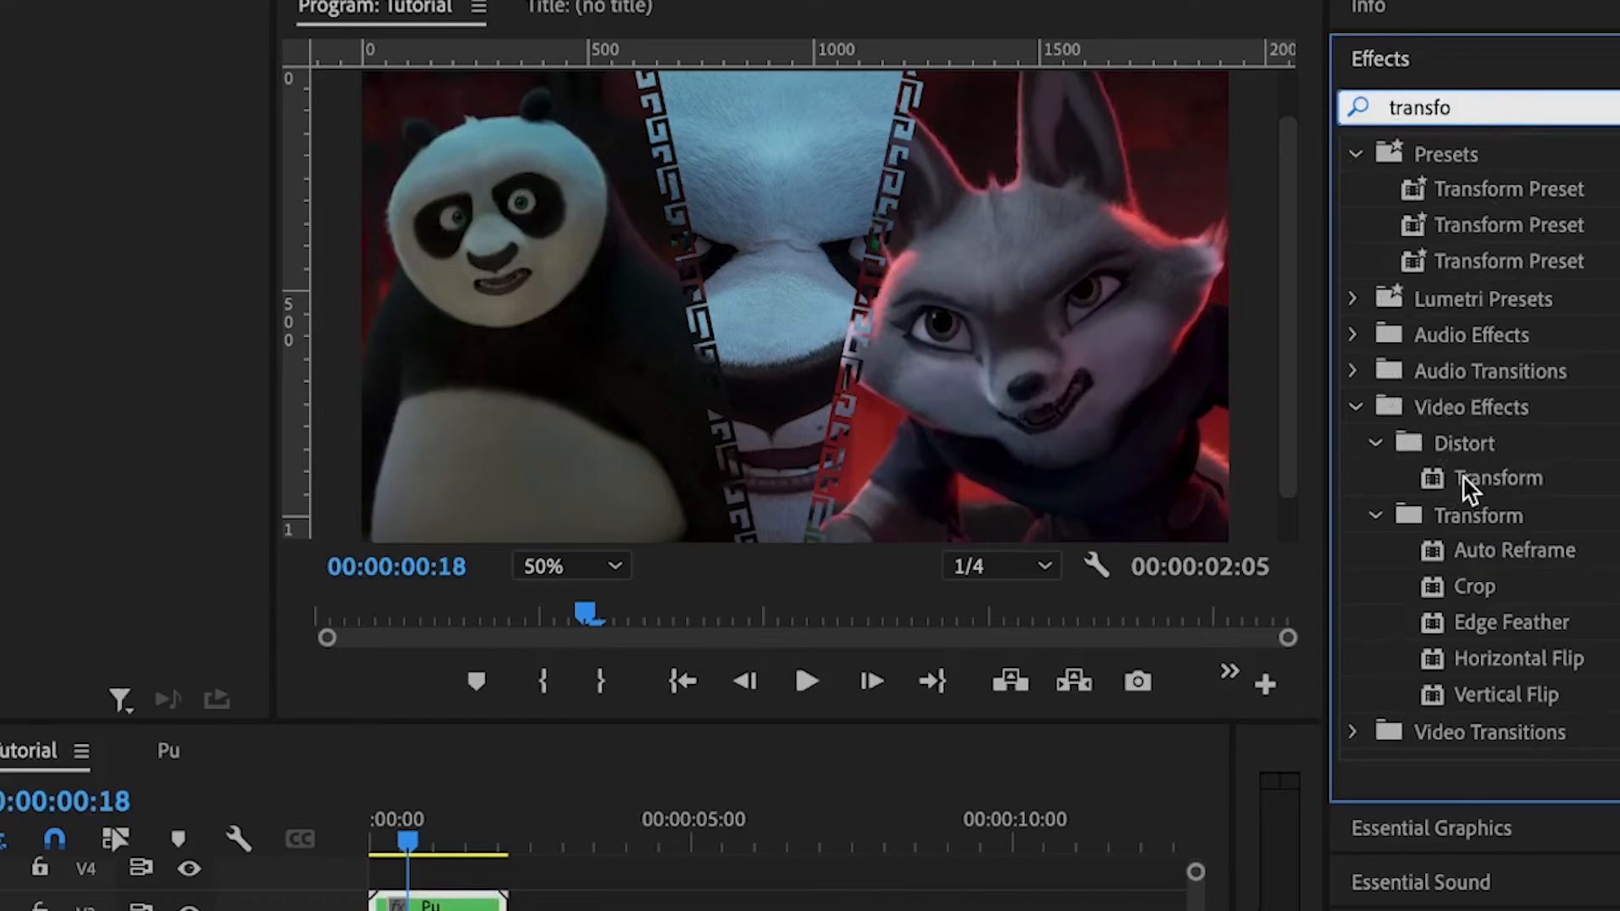
pyautogui.click(1464, 479)
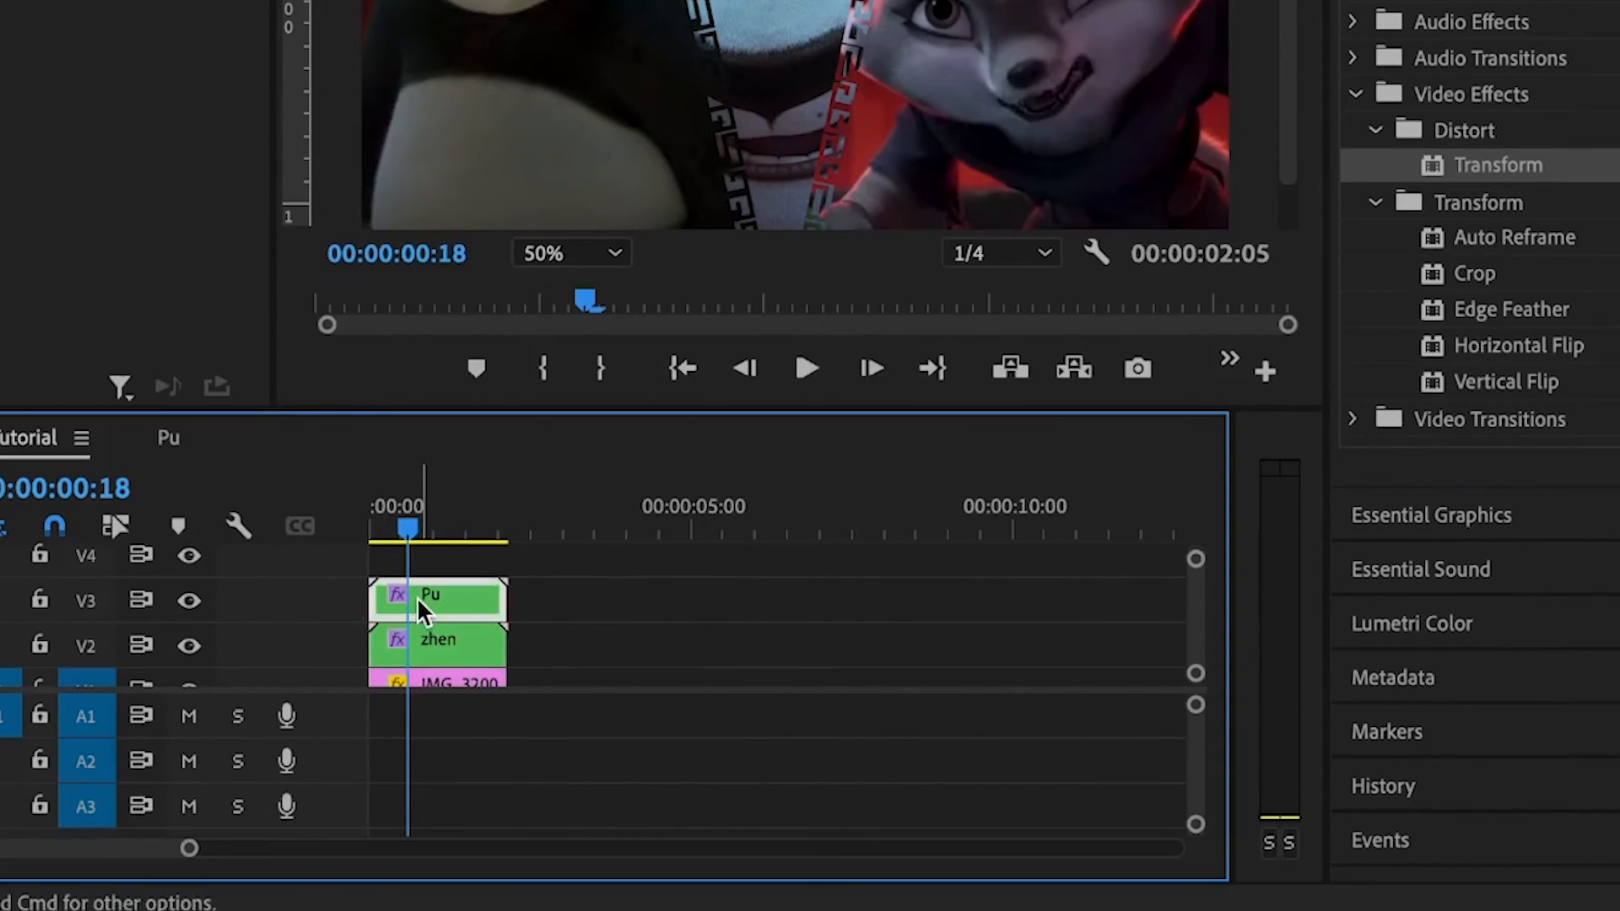
# Add Transform Position keyframes to the Pu nest at 00:00:00:00 and 00:00:00:10.
pyautogui.click(415, 909)
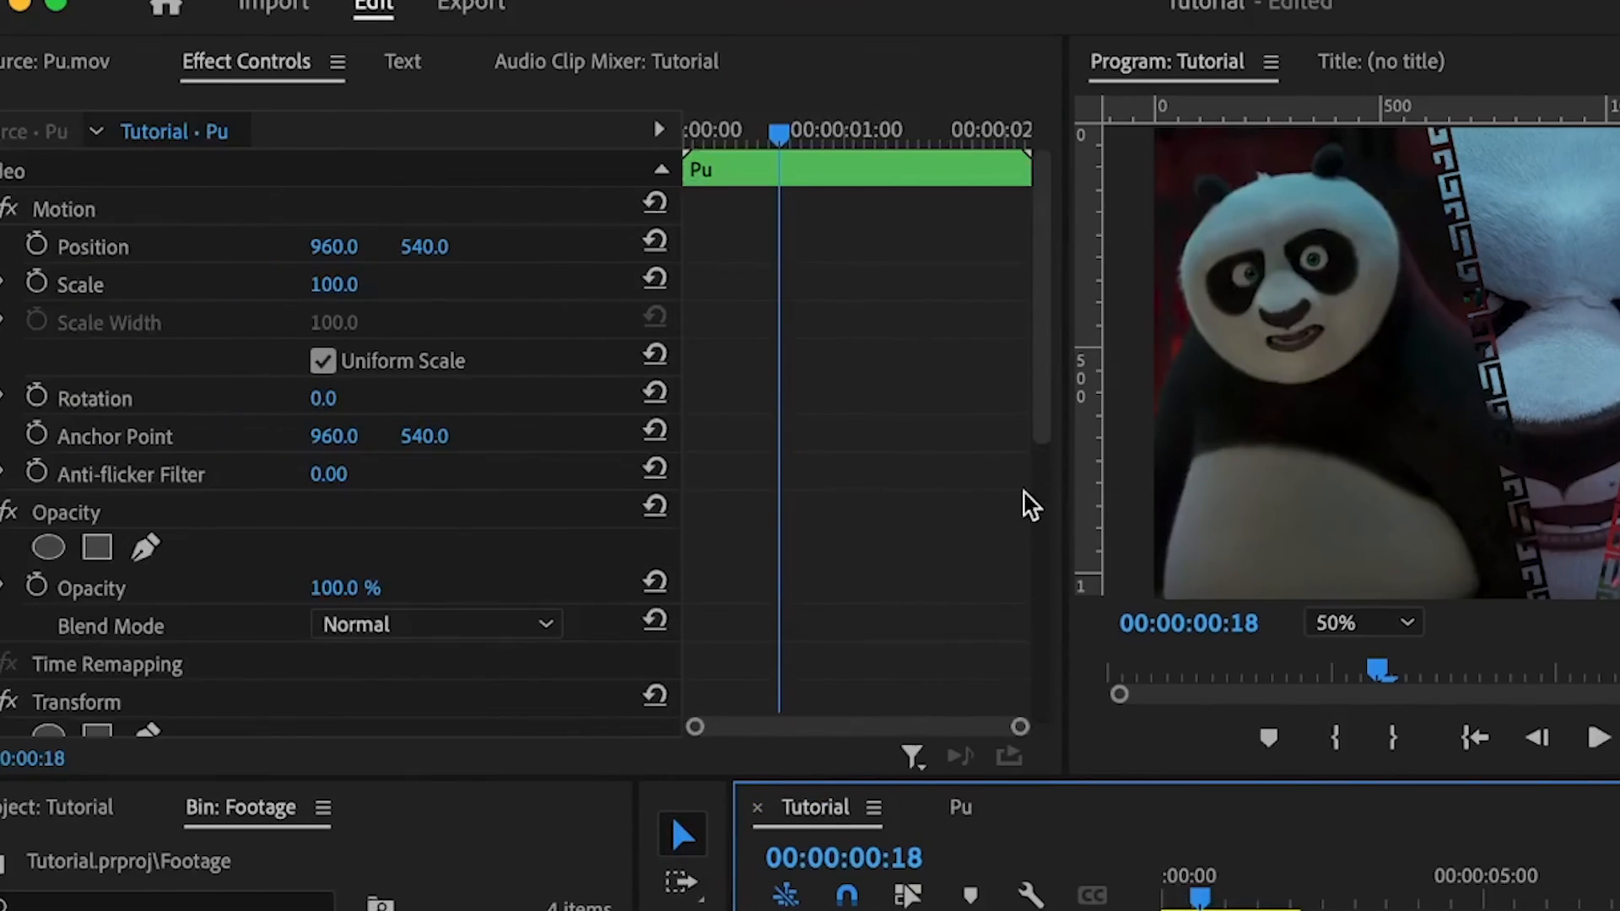
pyautogui.moveTo(778, 132); pyautogui.dragTo(687, 128)
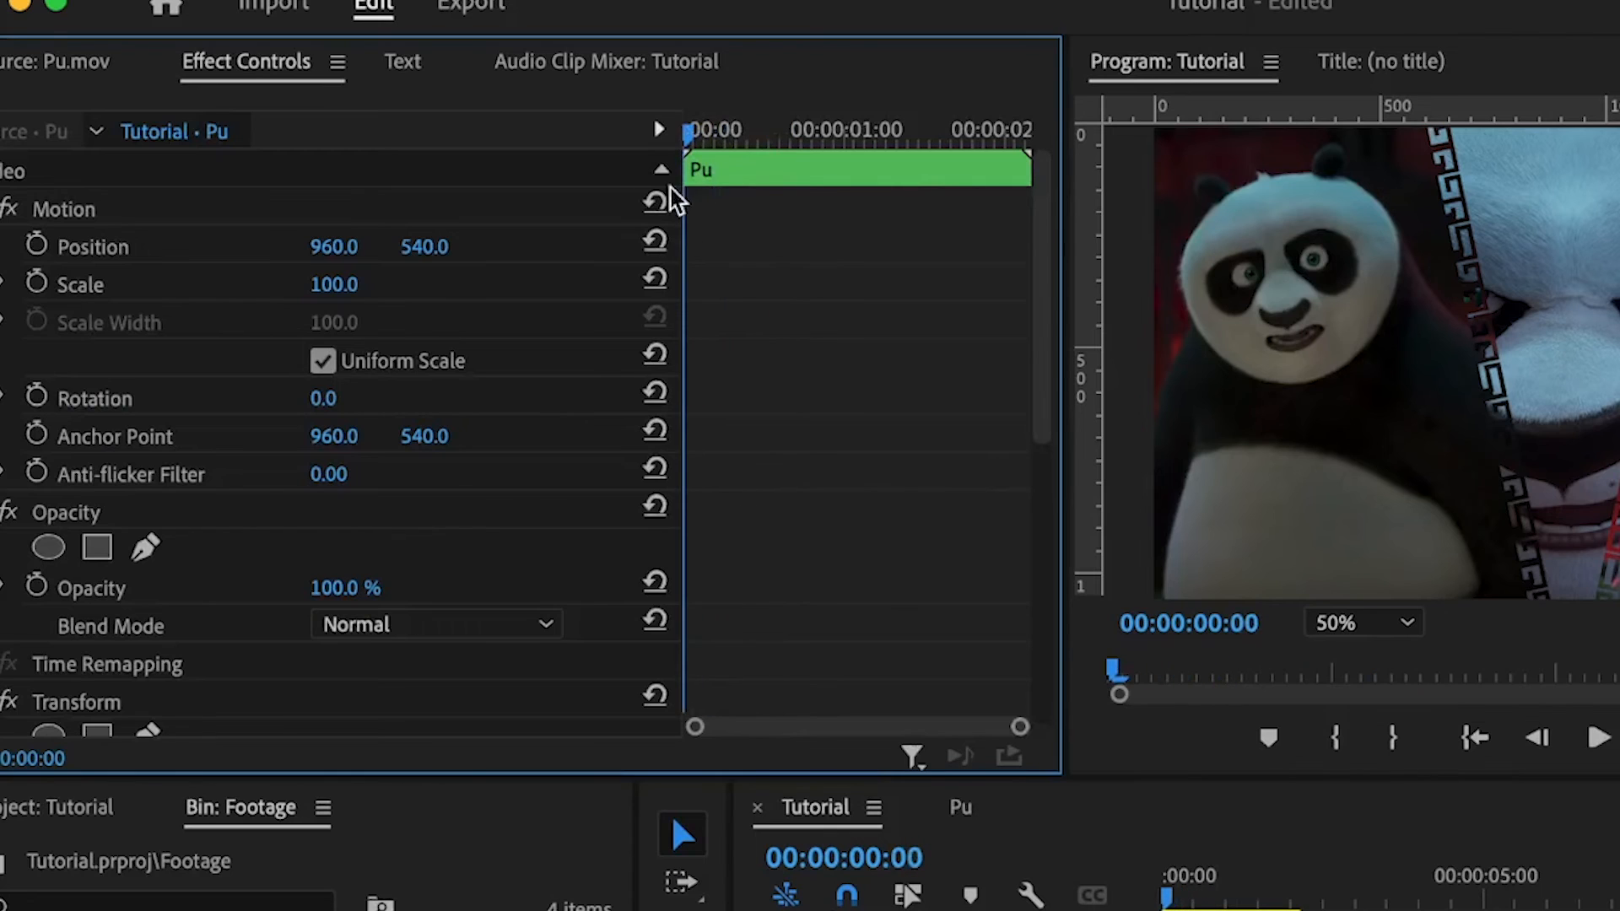
pyautogui.scroll(-5, 770, 372)
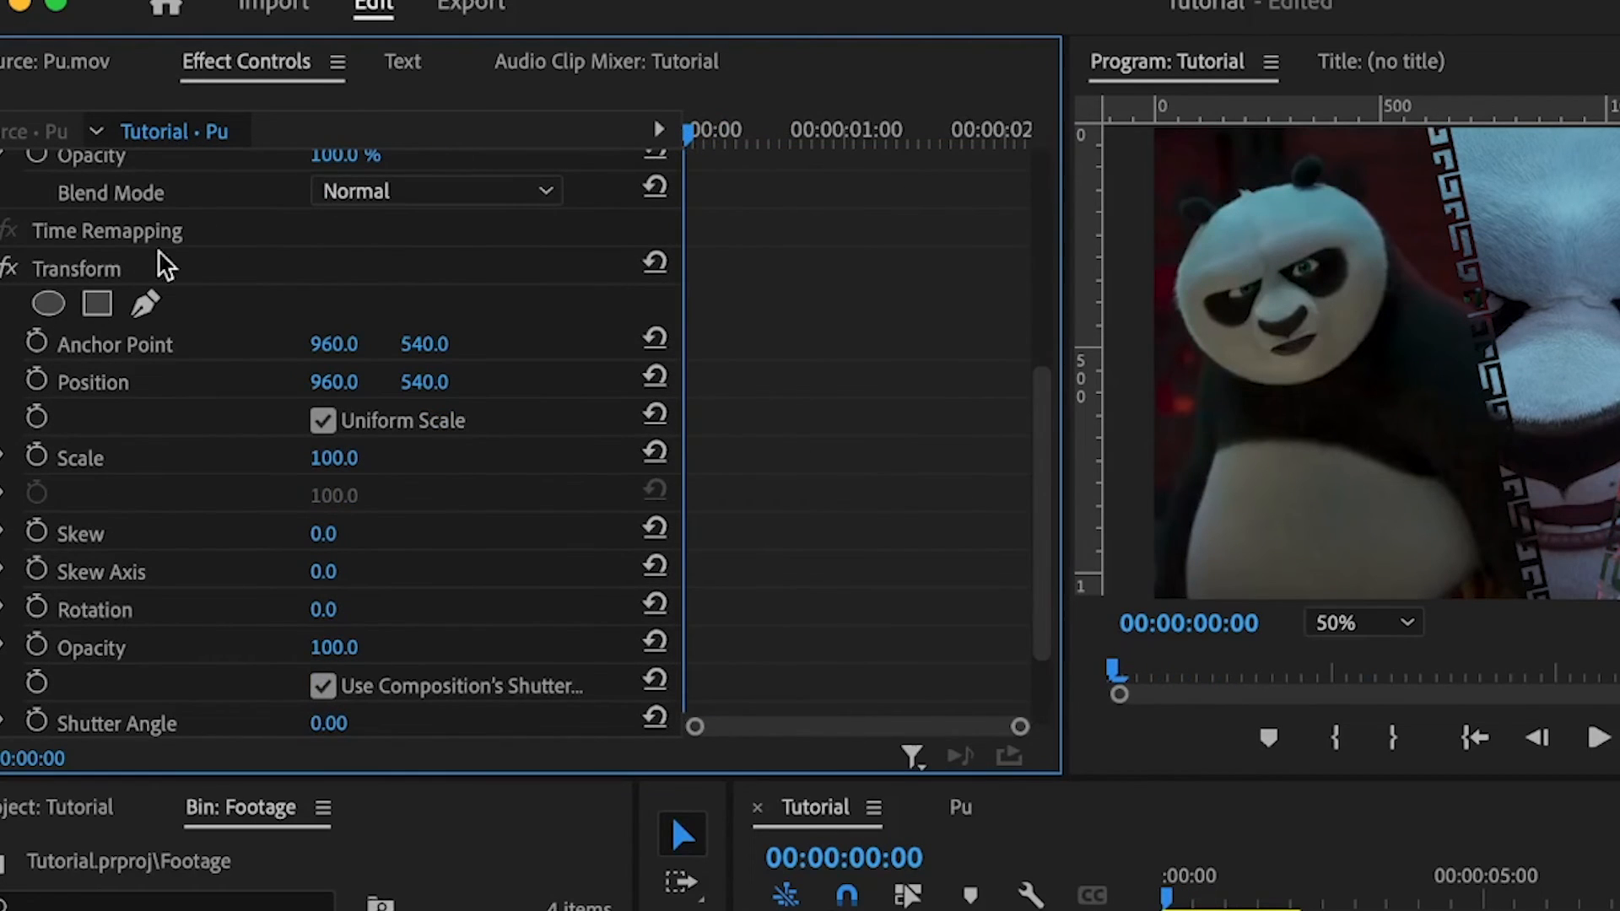
pyautogui.click(93, 270)
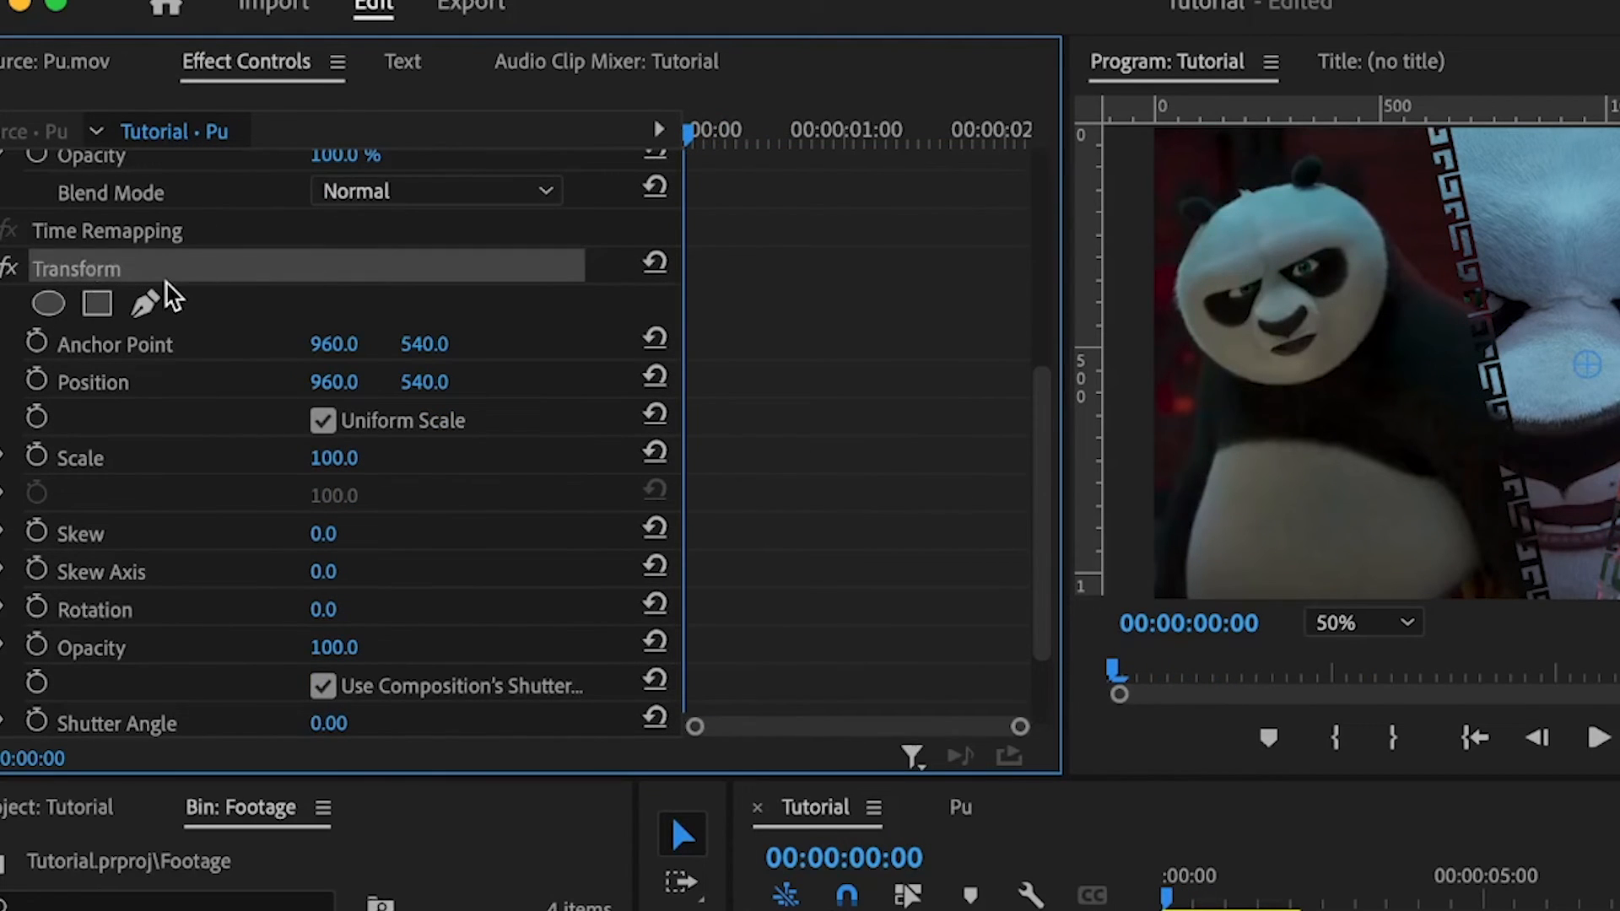
pyautogui.click(33, 380)
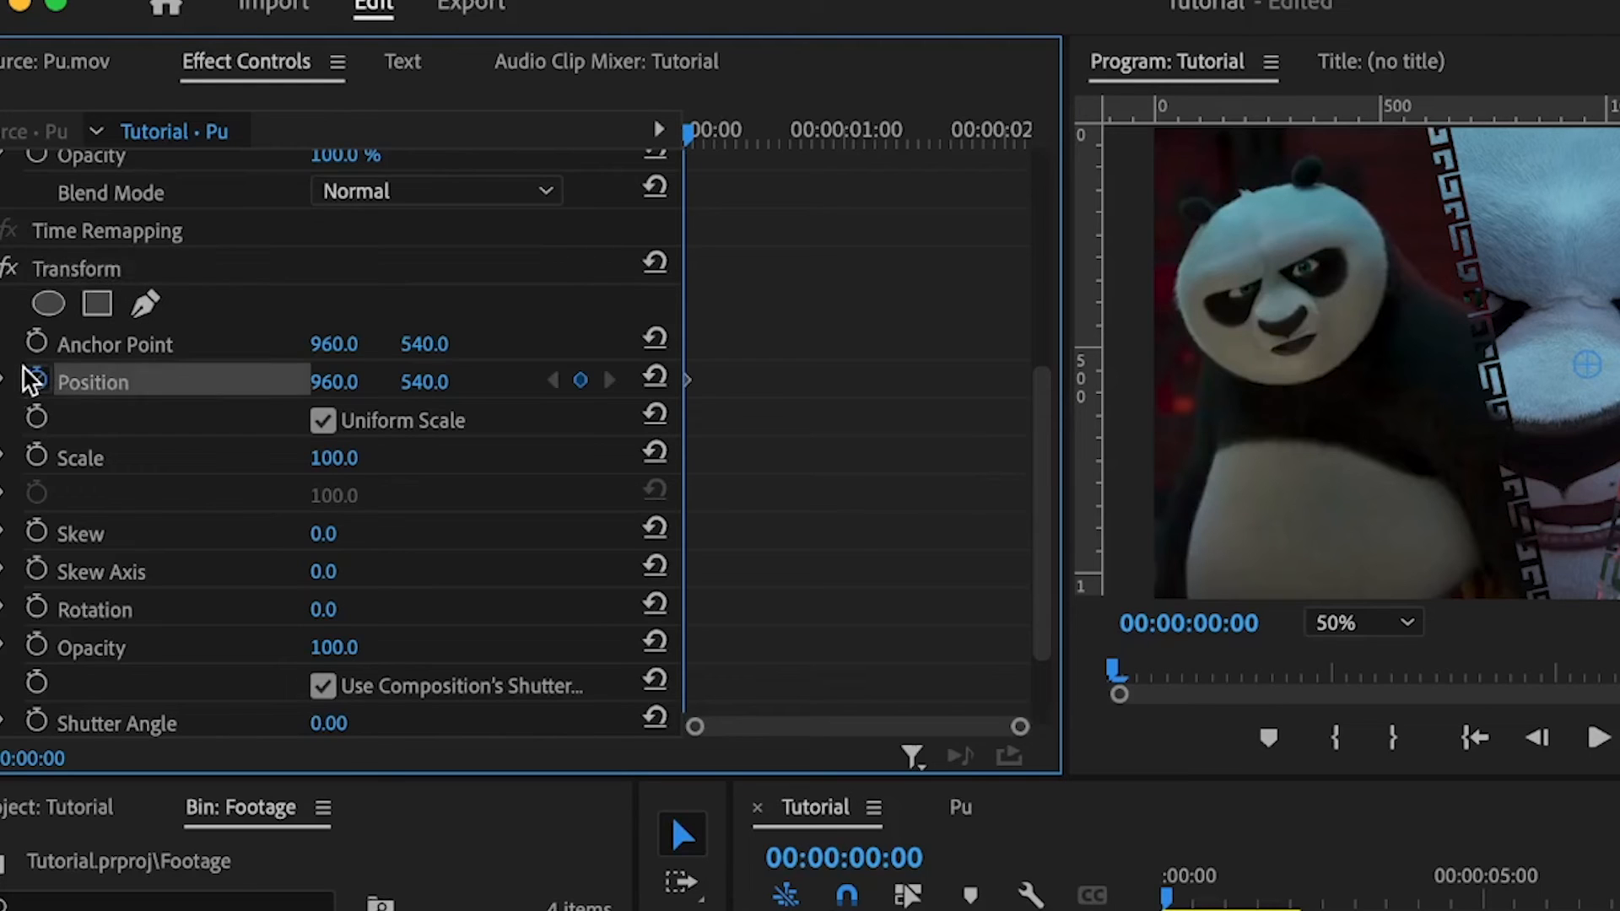
pyautogui.click(737, 393)
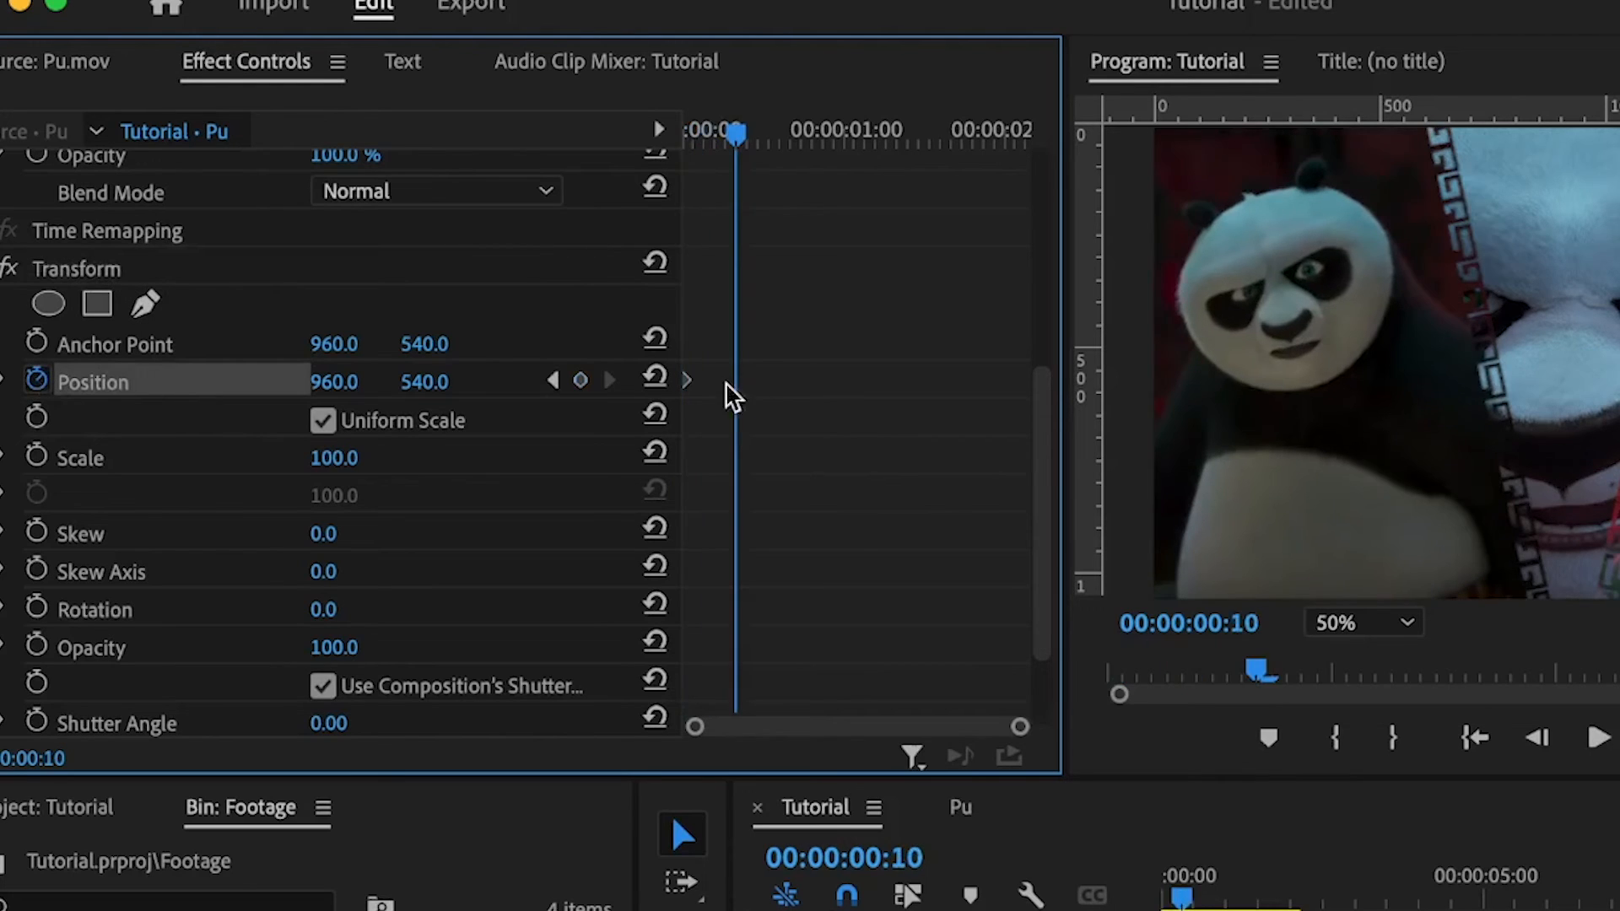
pyautogui.click(590, 384)
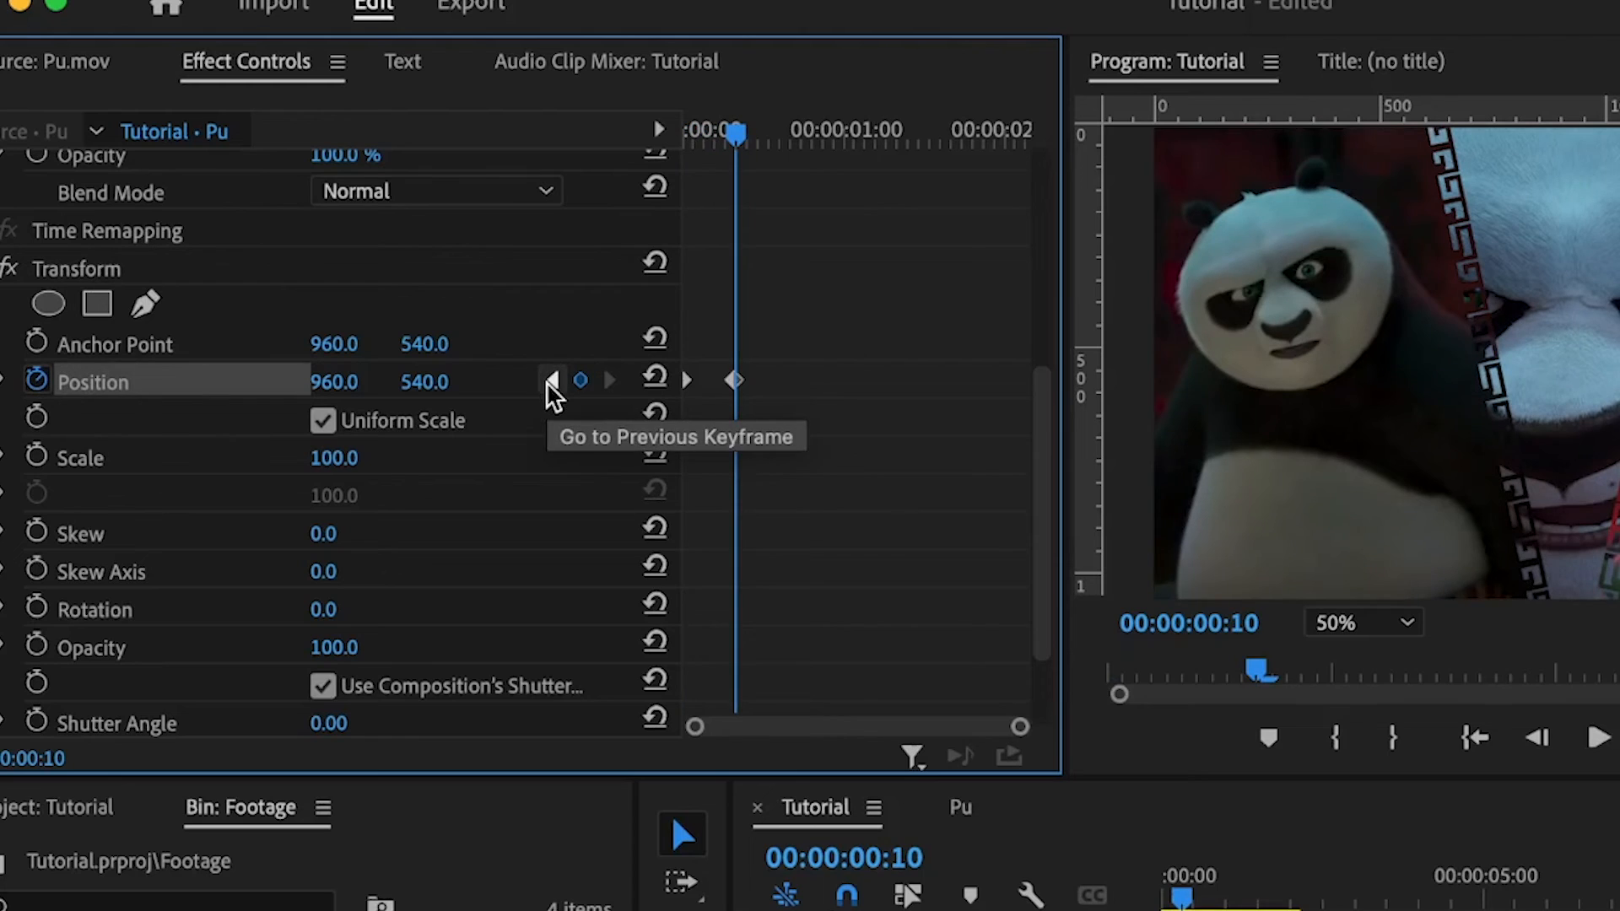
# Set the Pu nest's vertical Transform position to -635 at the first keyframe so it starts above the frame.
pyautogui.click(553, 380)
pyautogui.moveTo(423, 390); pyautogui.dragTo(211, 390)
pyautogui.moveTo(440, 384); pyautogui.dragTo(435, 383)
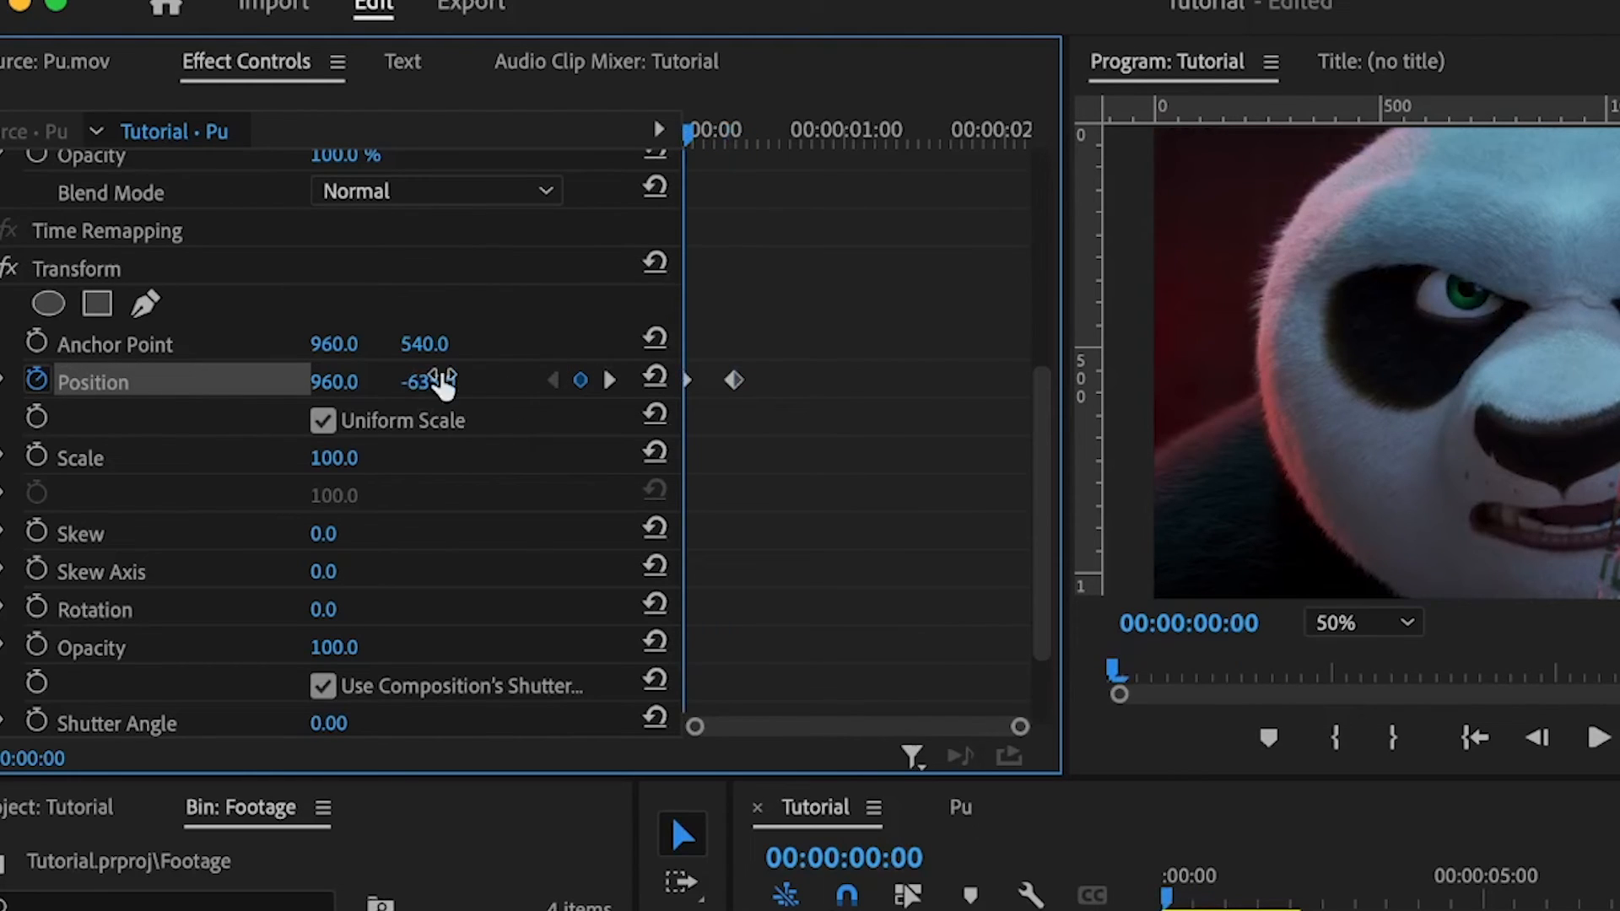
# Set the temporal interpolation of both Pu Position keyframes to Continuous Bezier.
pyautogui.moveTo(814, 345); pyautogui.dragTo(646, 394)
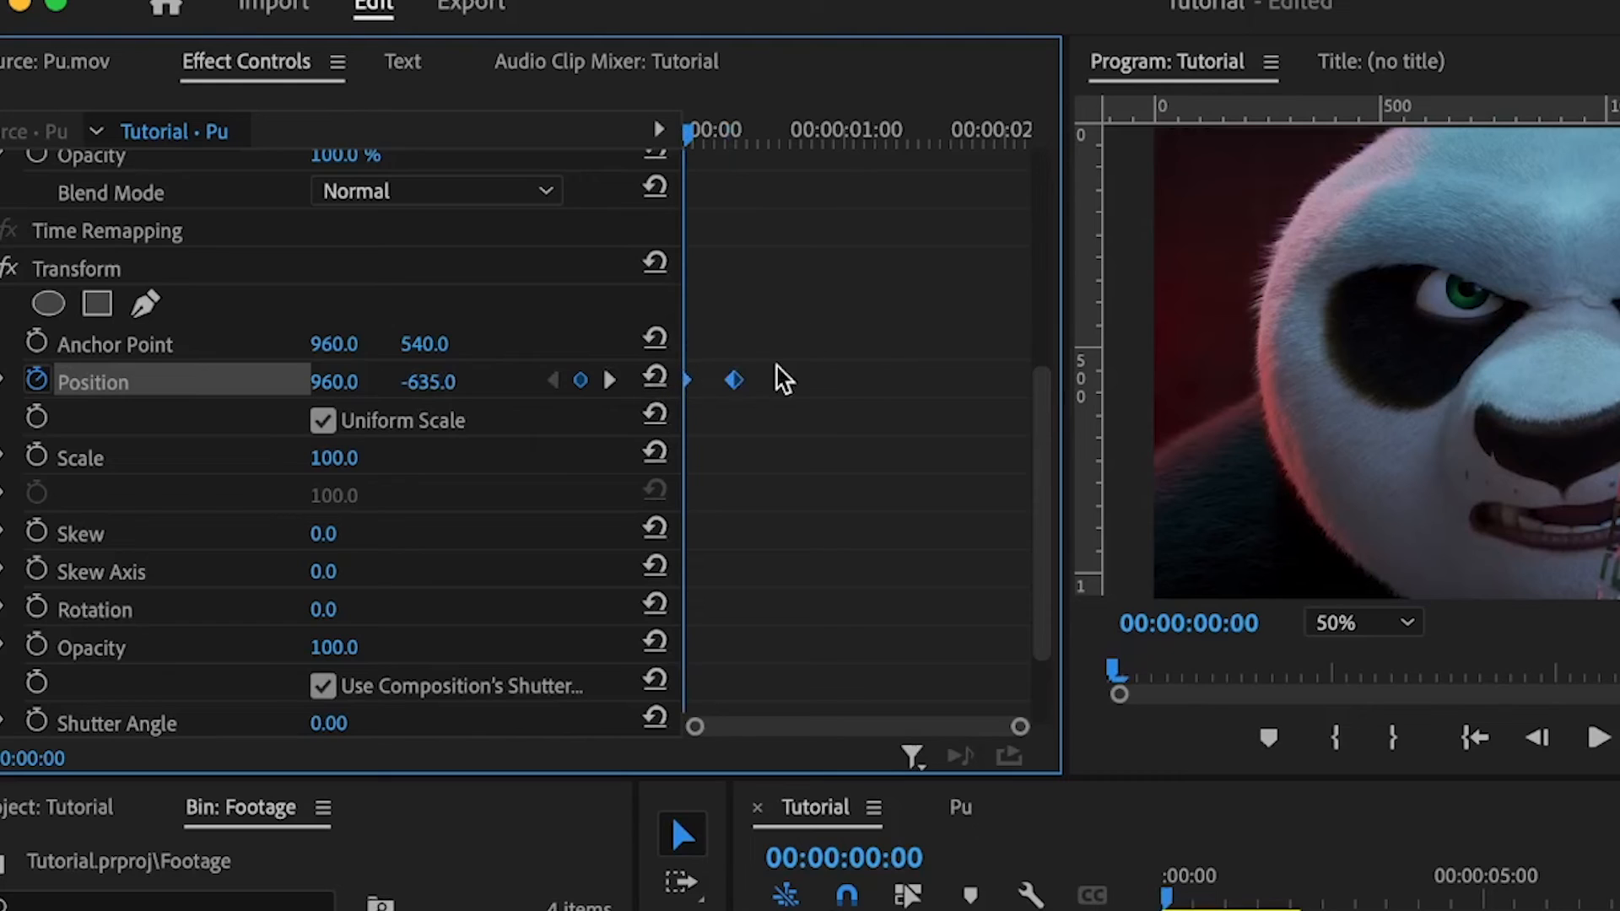
pyautogui.rightClick(736, 385)
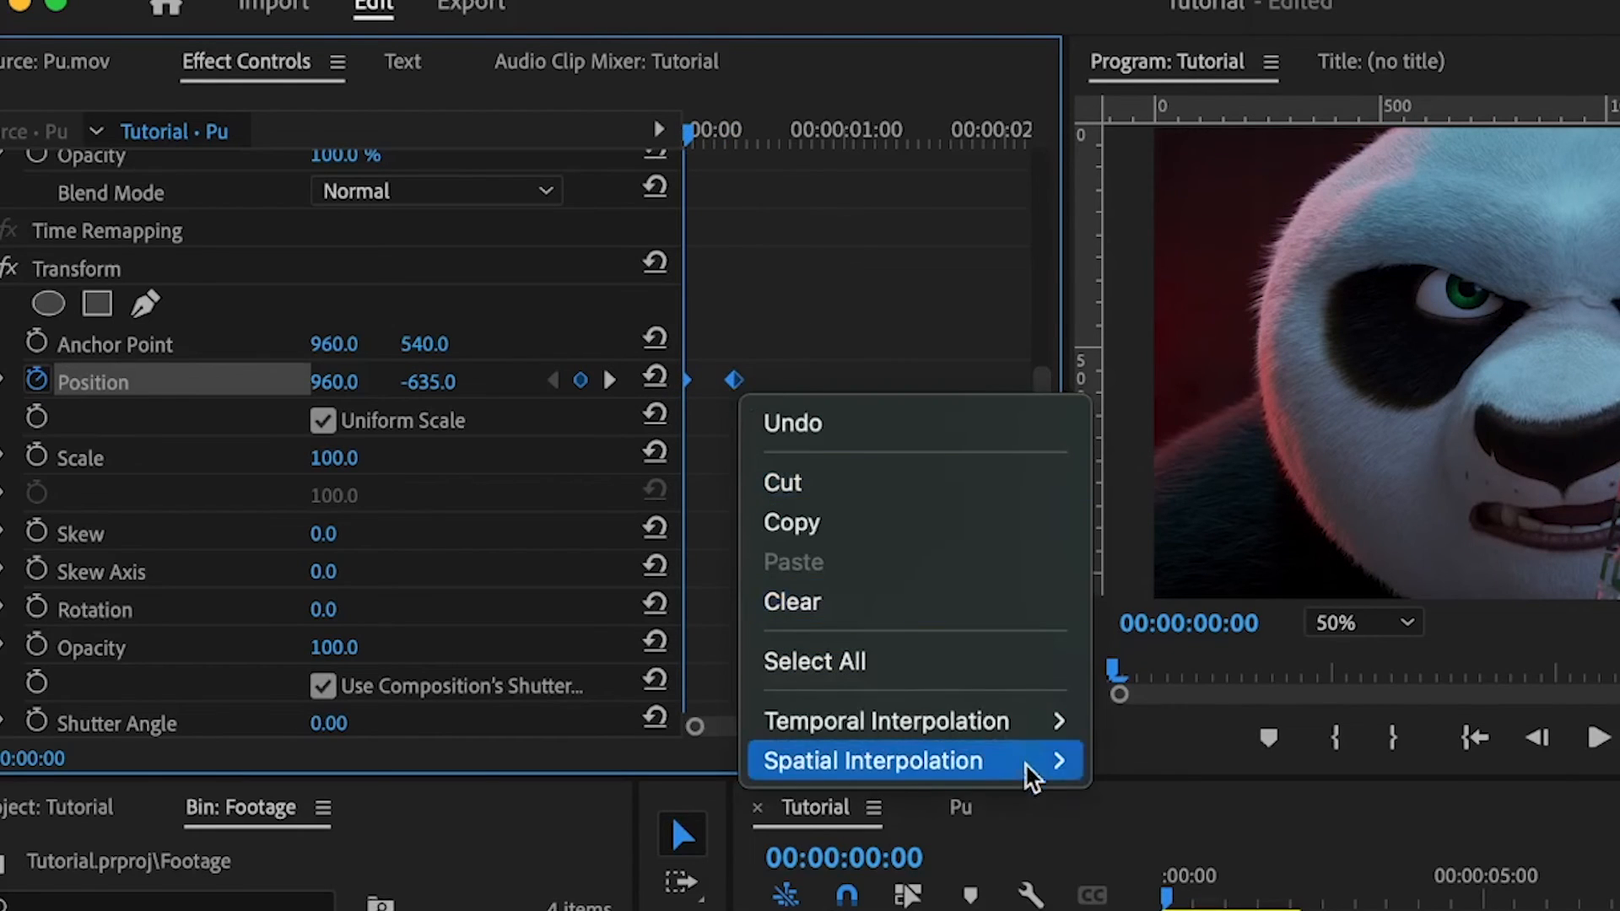
pyautogui.moveTo(1070, 727)
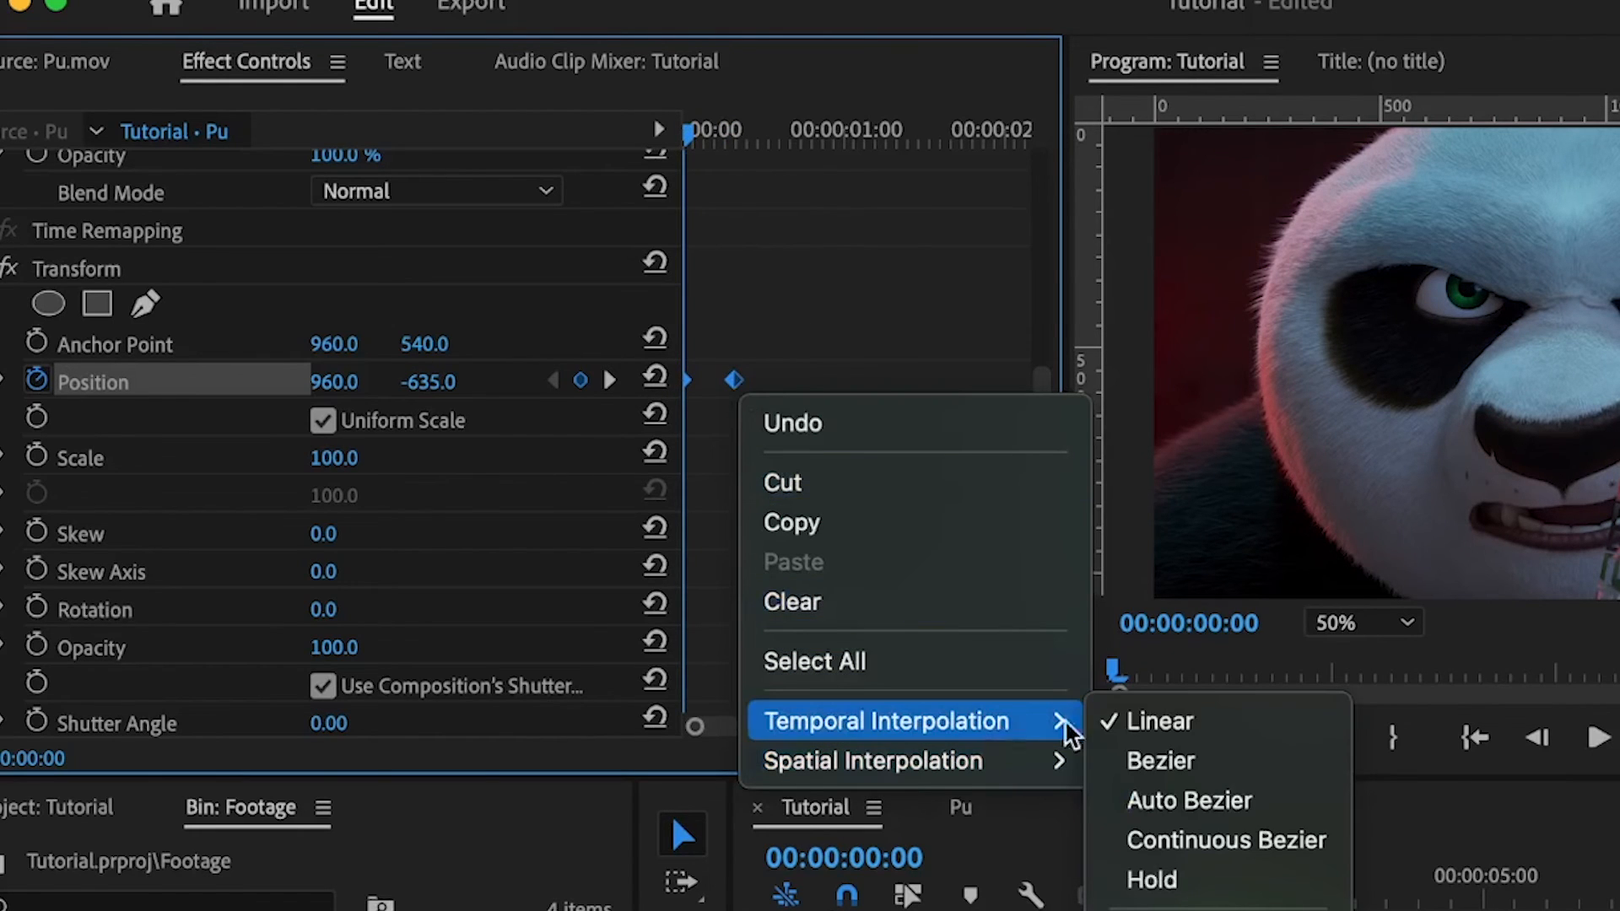
pyautogui.click(1171, 850)
# Turn off Use Composition's Shutter Angle in Pu's Transform effect and set its shutter angle to 360.
pyautogui.scroll(-3, 844, 559)
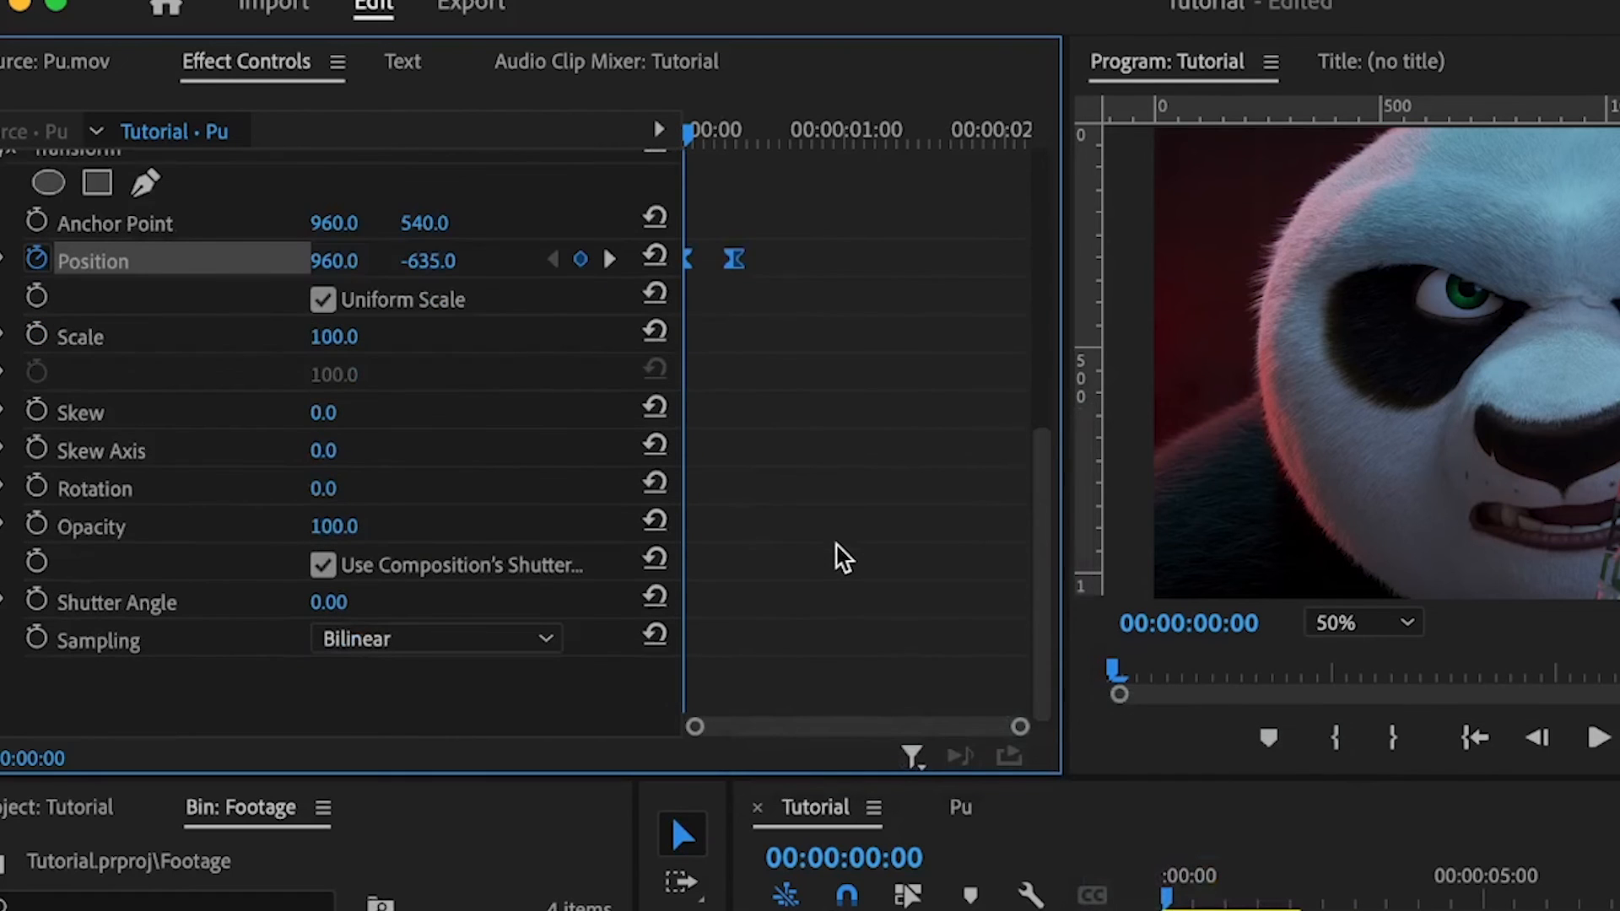
pyautogui.click(323, 564)
pyautogui.click(361, 598)
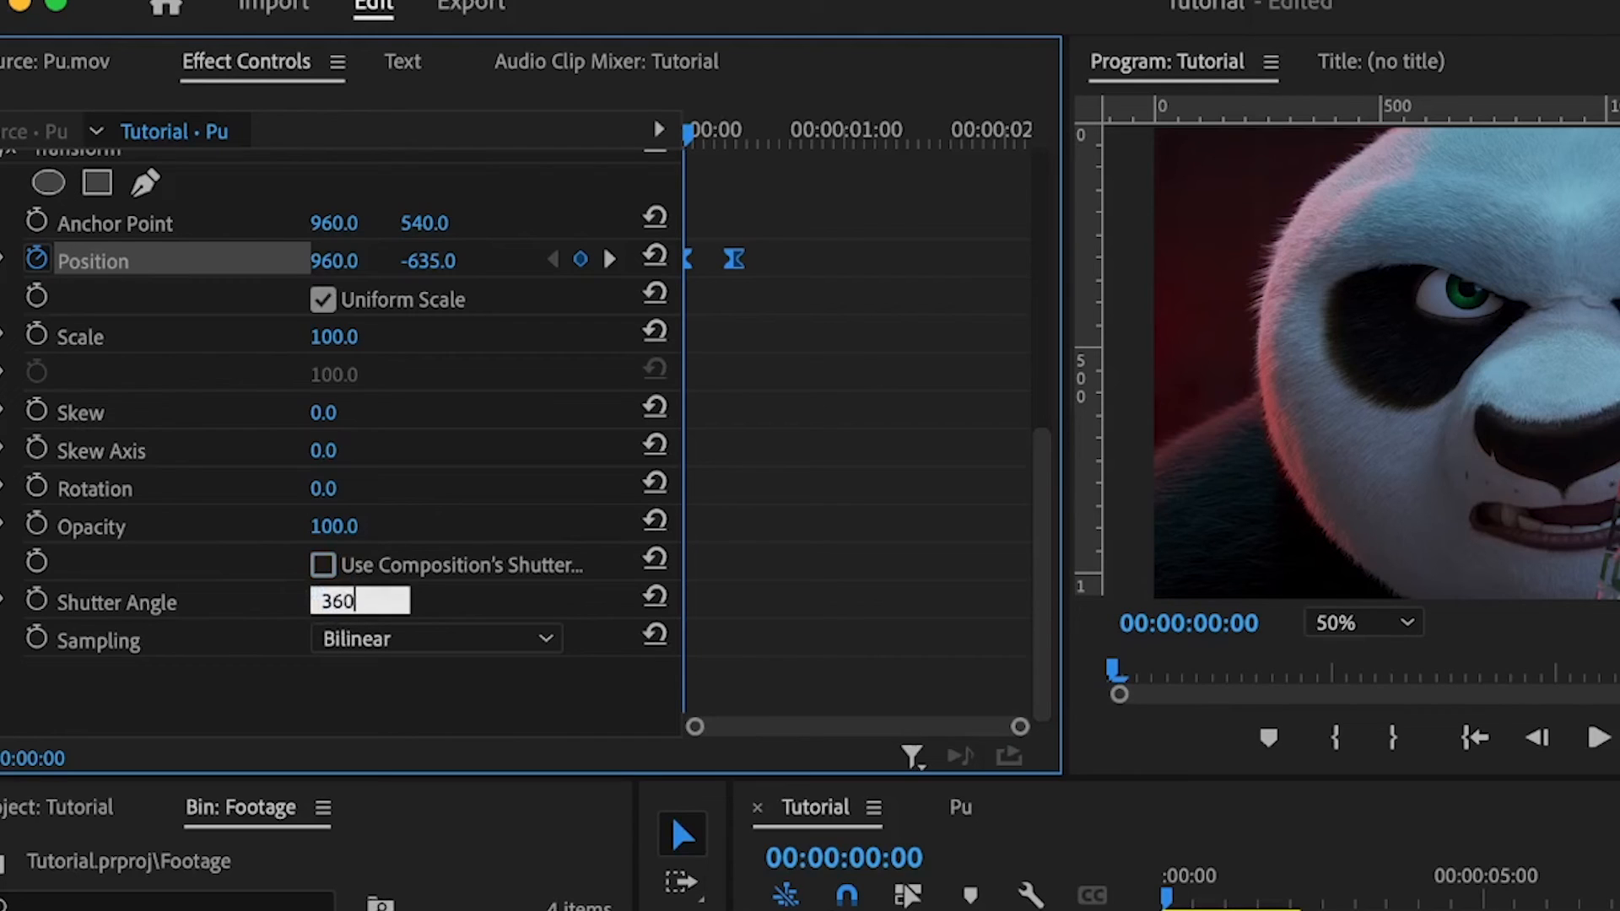
pyautogui.press('Return')
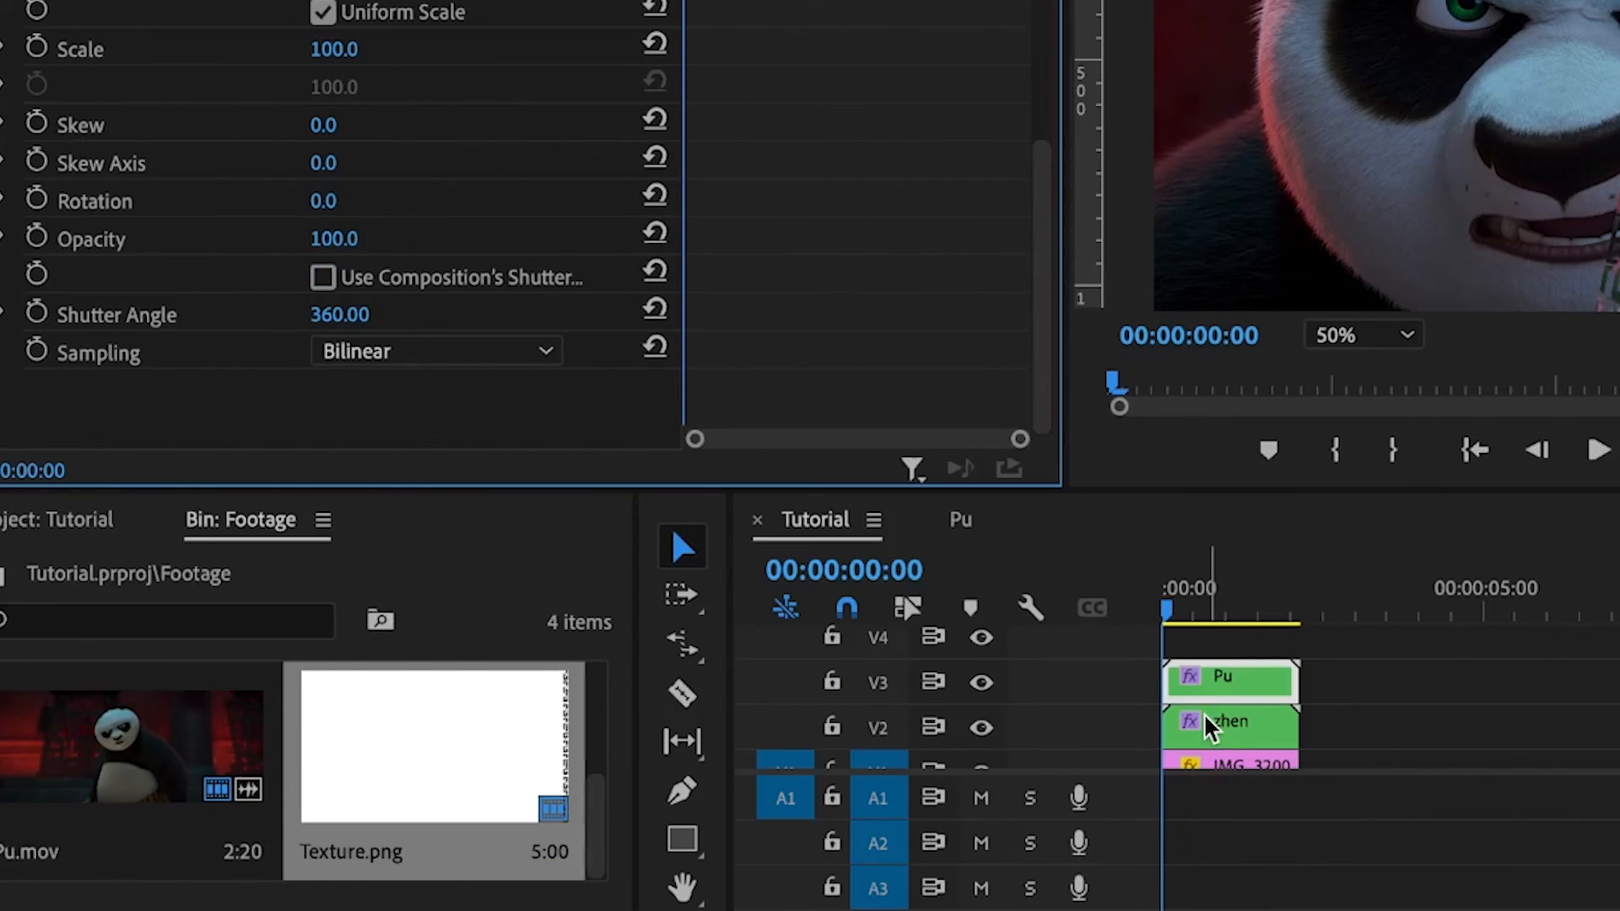
# Keyframe the zhen nest's vertical Transform position from 1676 at 00:00:00:00 to 540 at 00:00:00:10.
pyautogui.click(1210, 727)
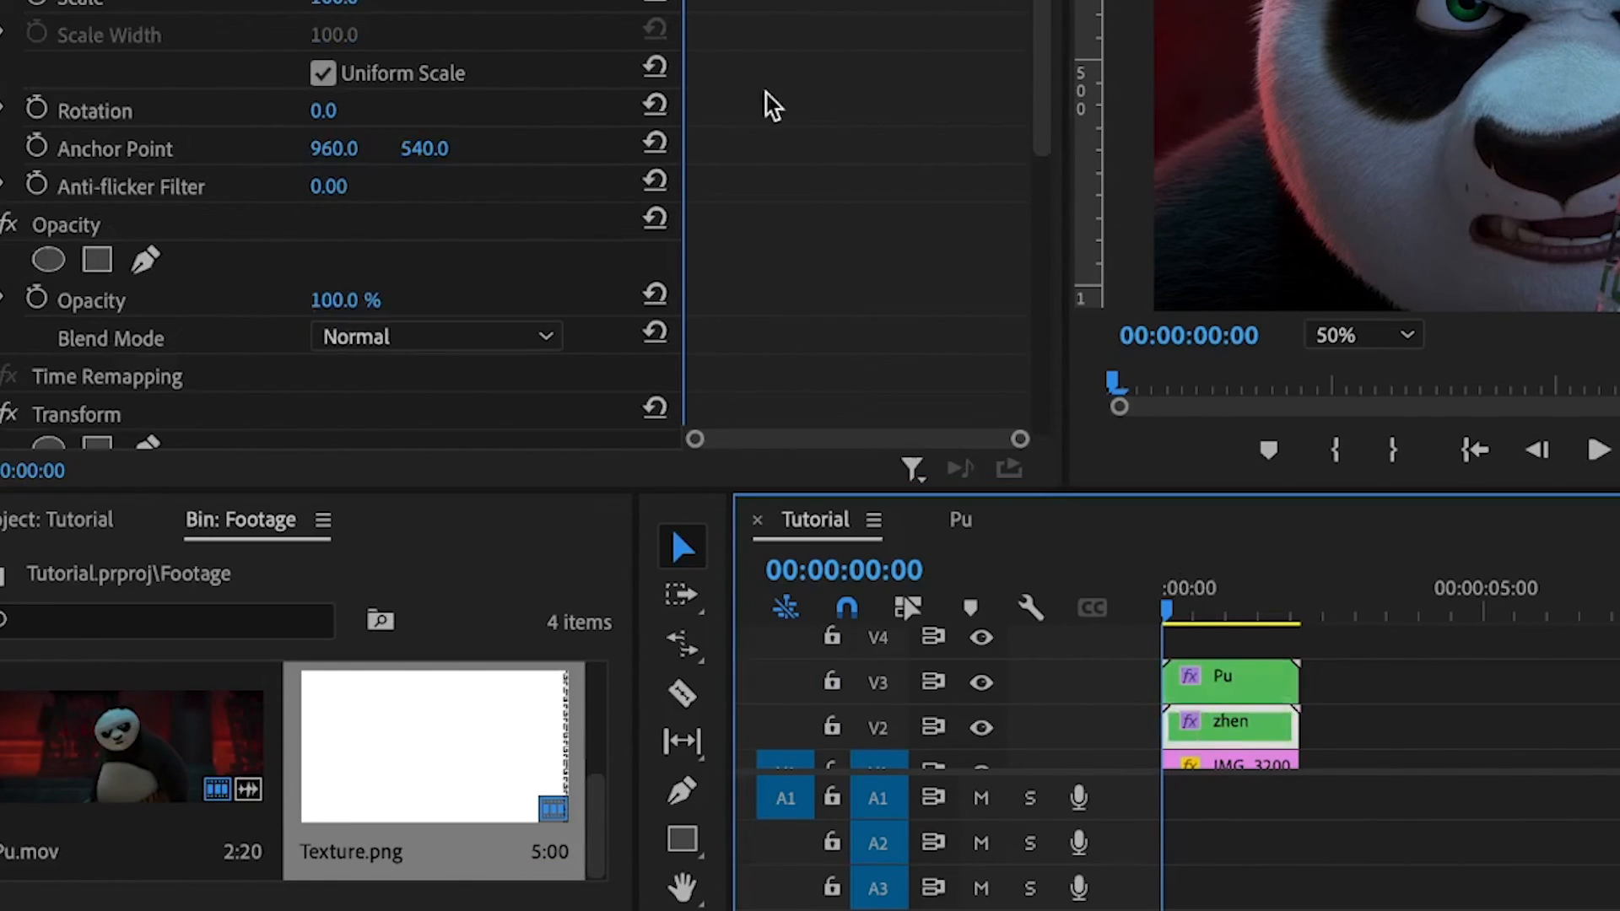
pyautogui.scroll(-8, 785, 126)
pyautogui.scroll(3, 789, 377)
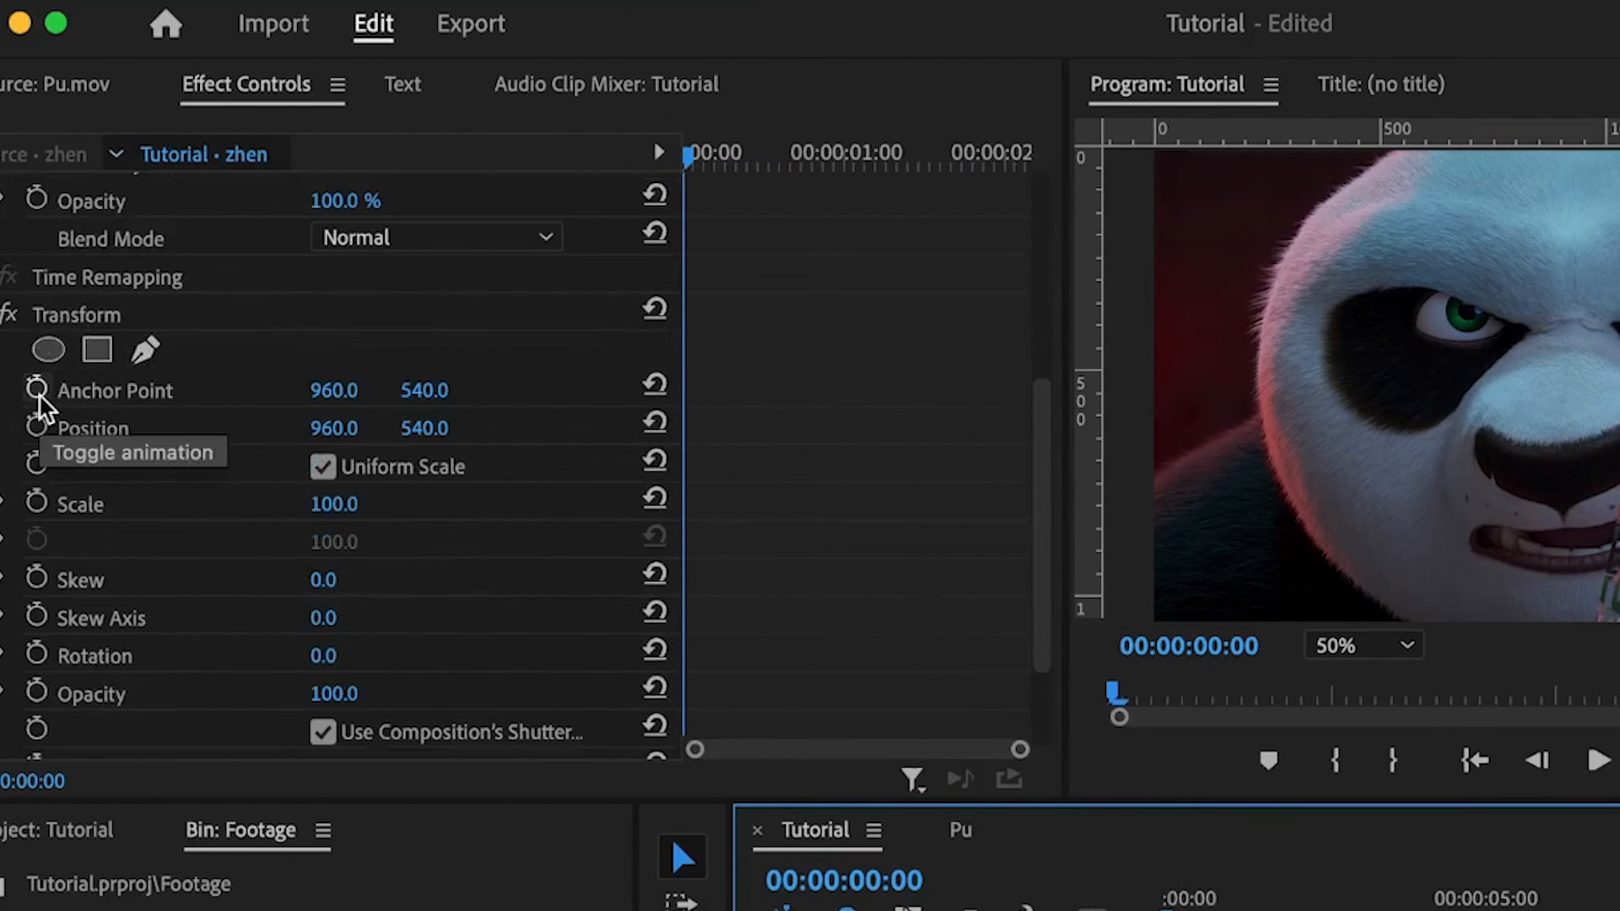
pyautogui.click(38, 428)
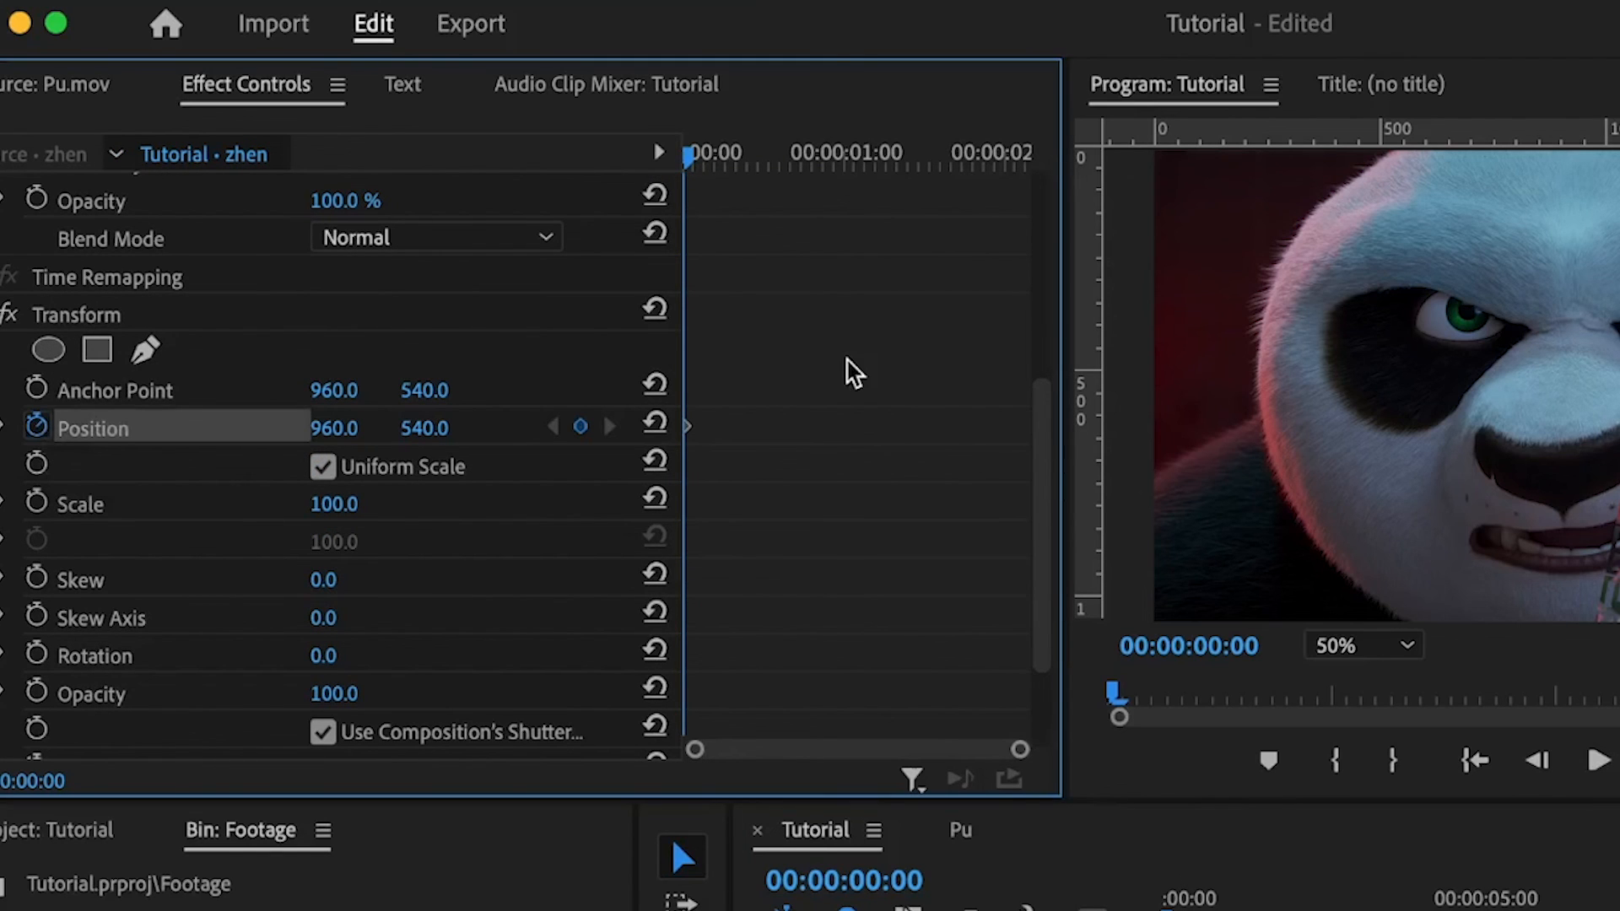
pyautogui.hotkey('shift', 'Right')
pyautogui.hotkey('shift', 'Right')
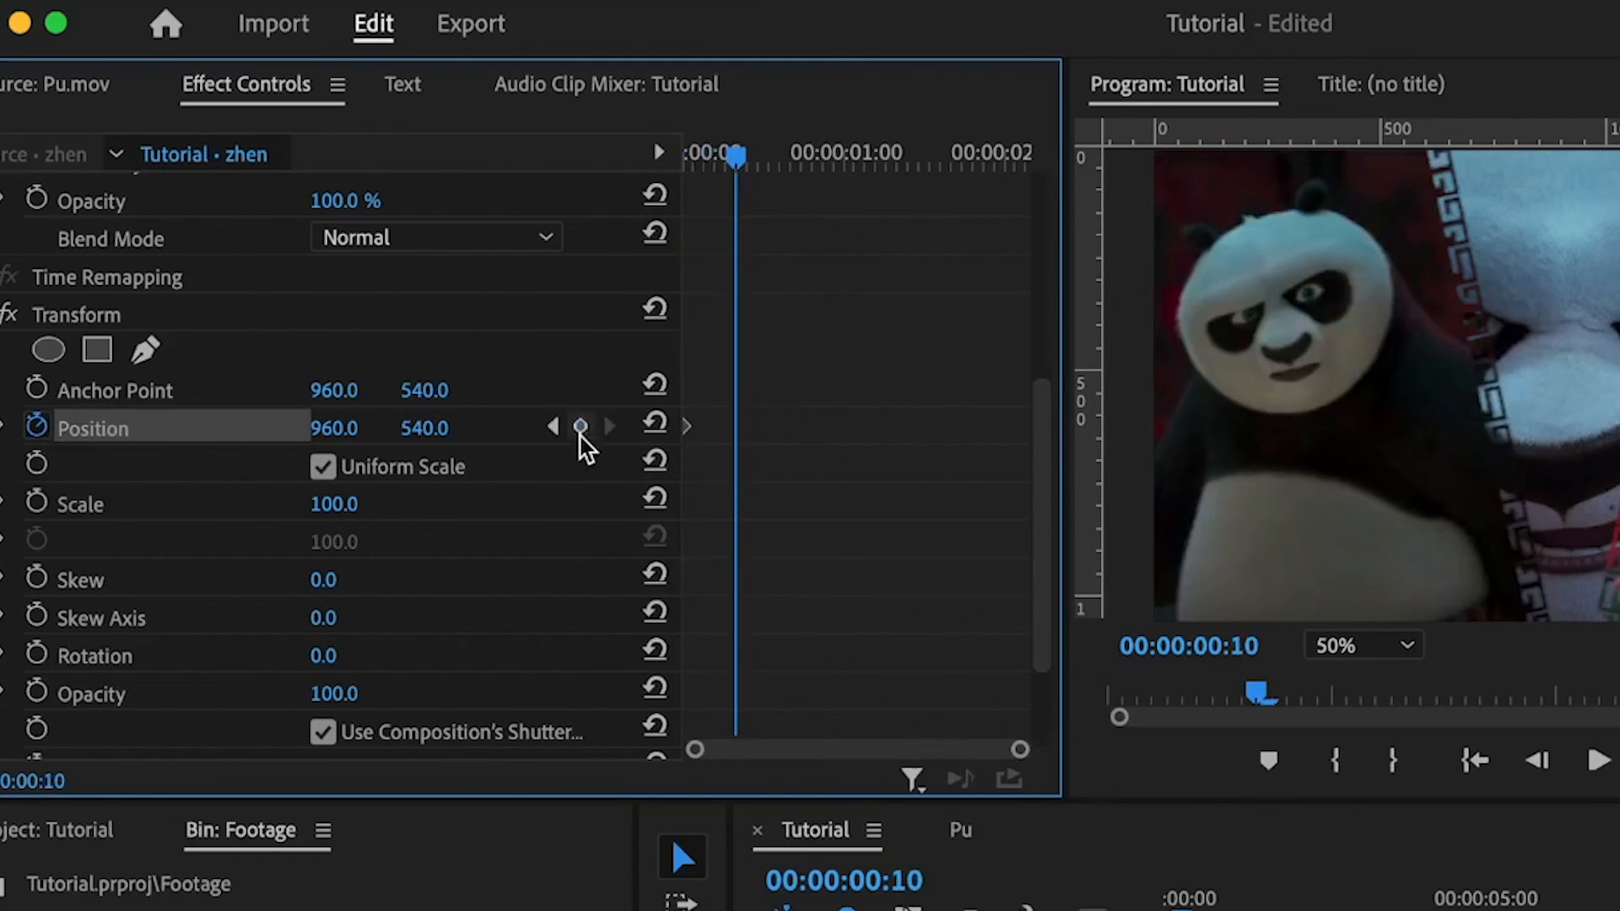
pyautogui.click(581, 426)
pyautogui.click(552, 426)
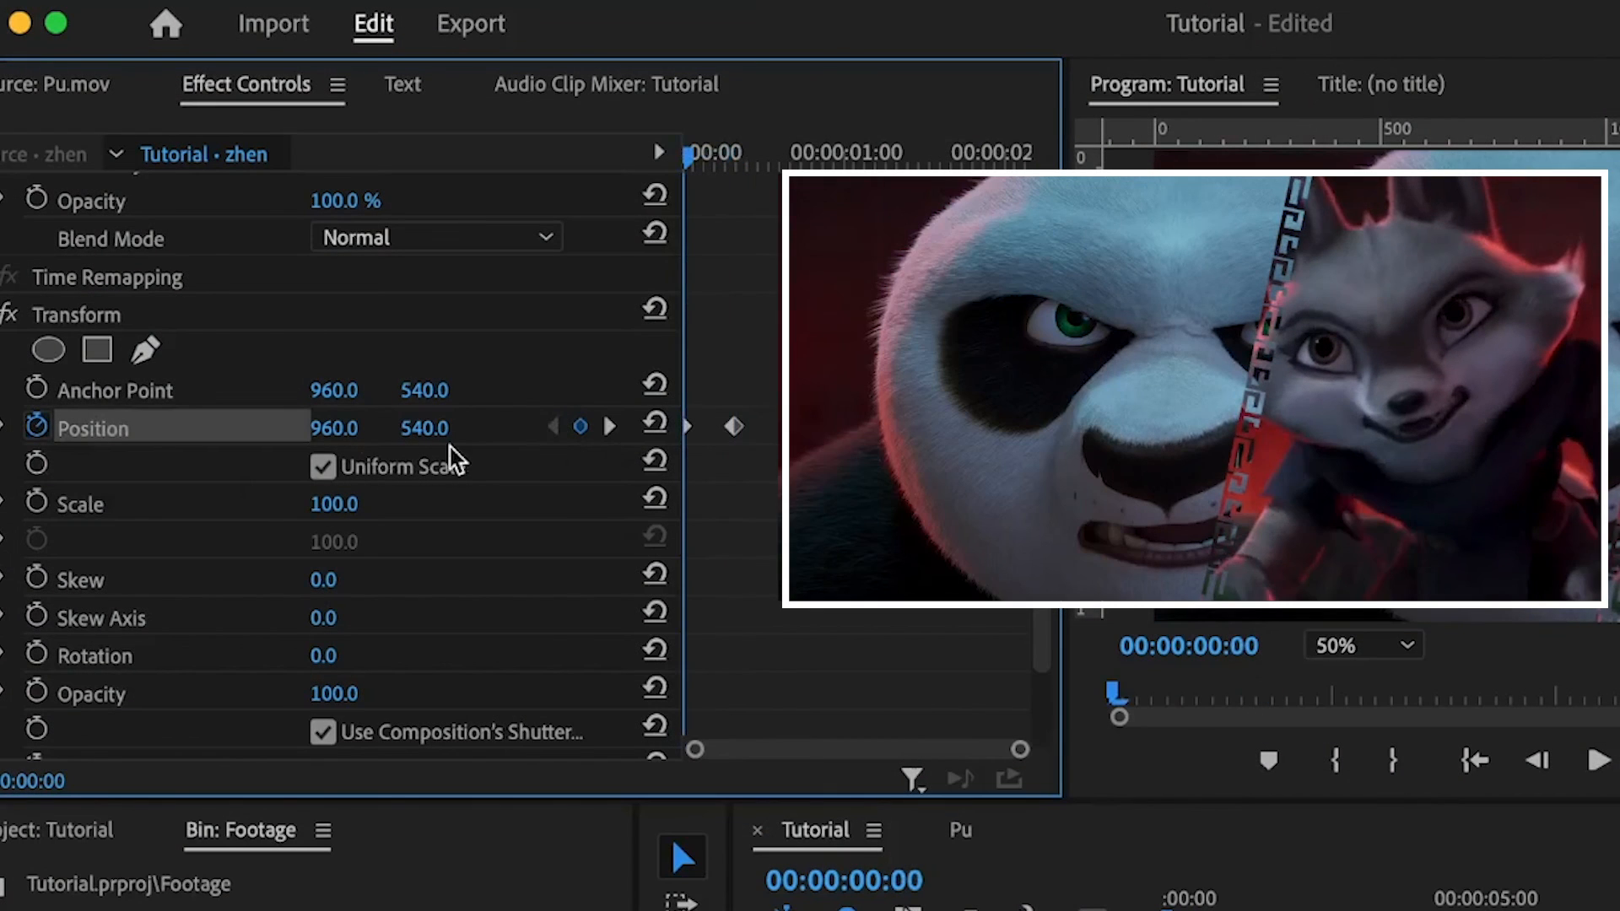
pyautogui.moveTo(426, 428); pyautogui.dragTo(1384, 428)
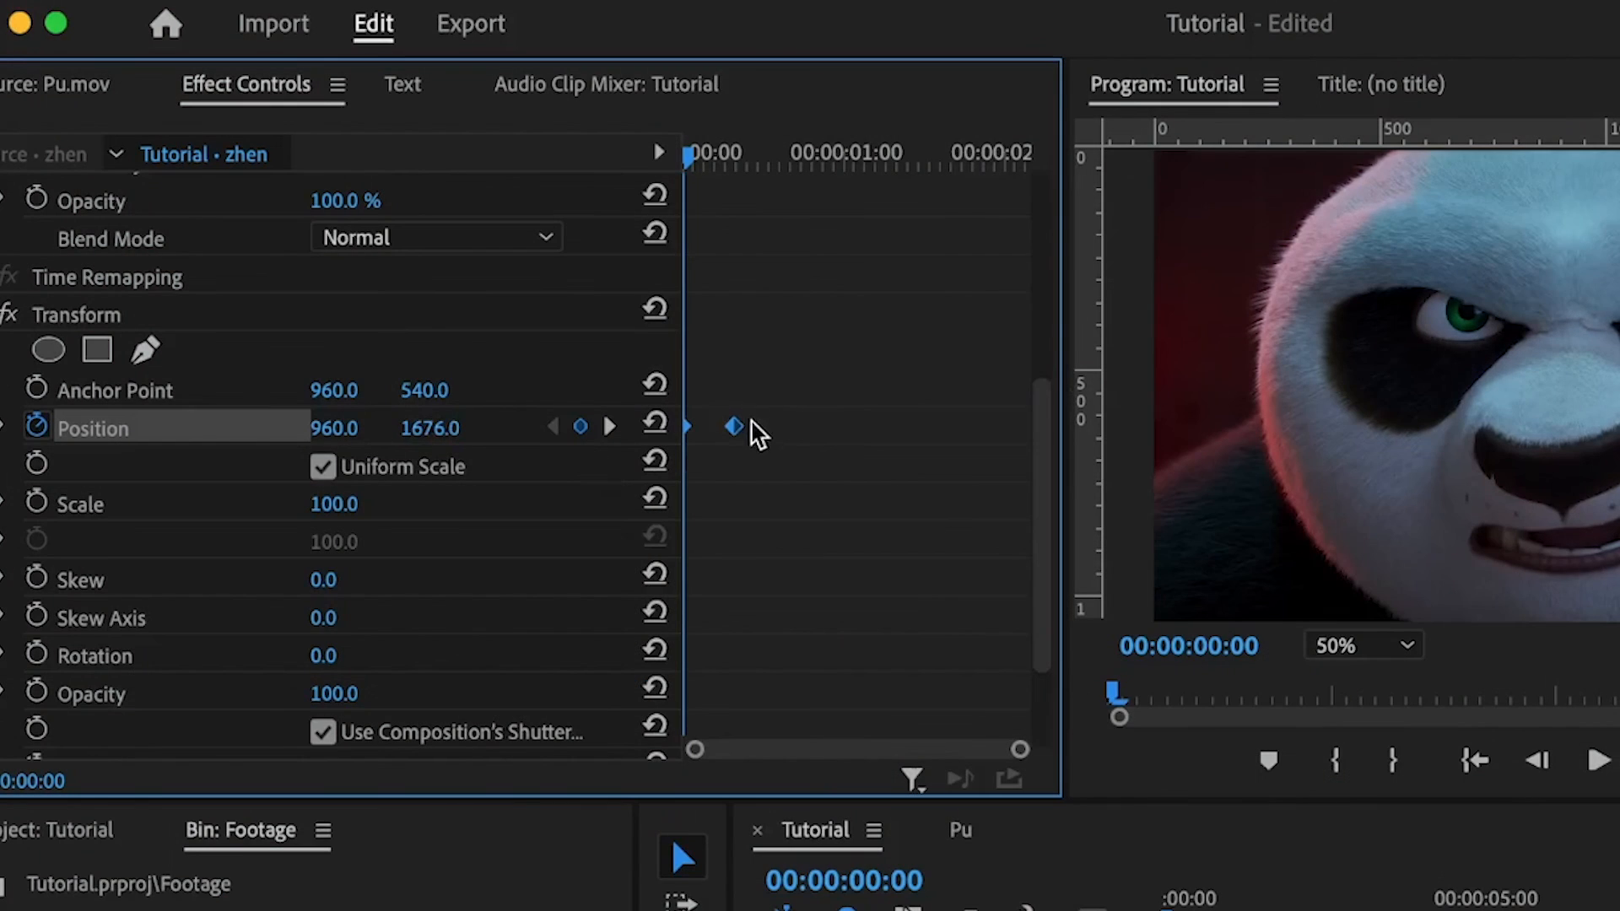
# Set the temporal interpolation of both zhen Position keyframes to Continuous Bezier.
pyautogui.rightClick(734, 427)
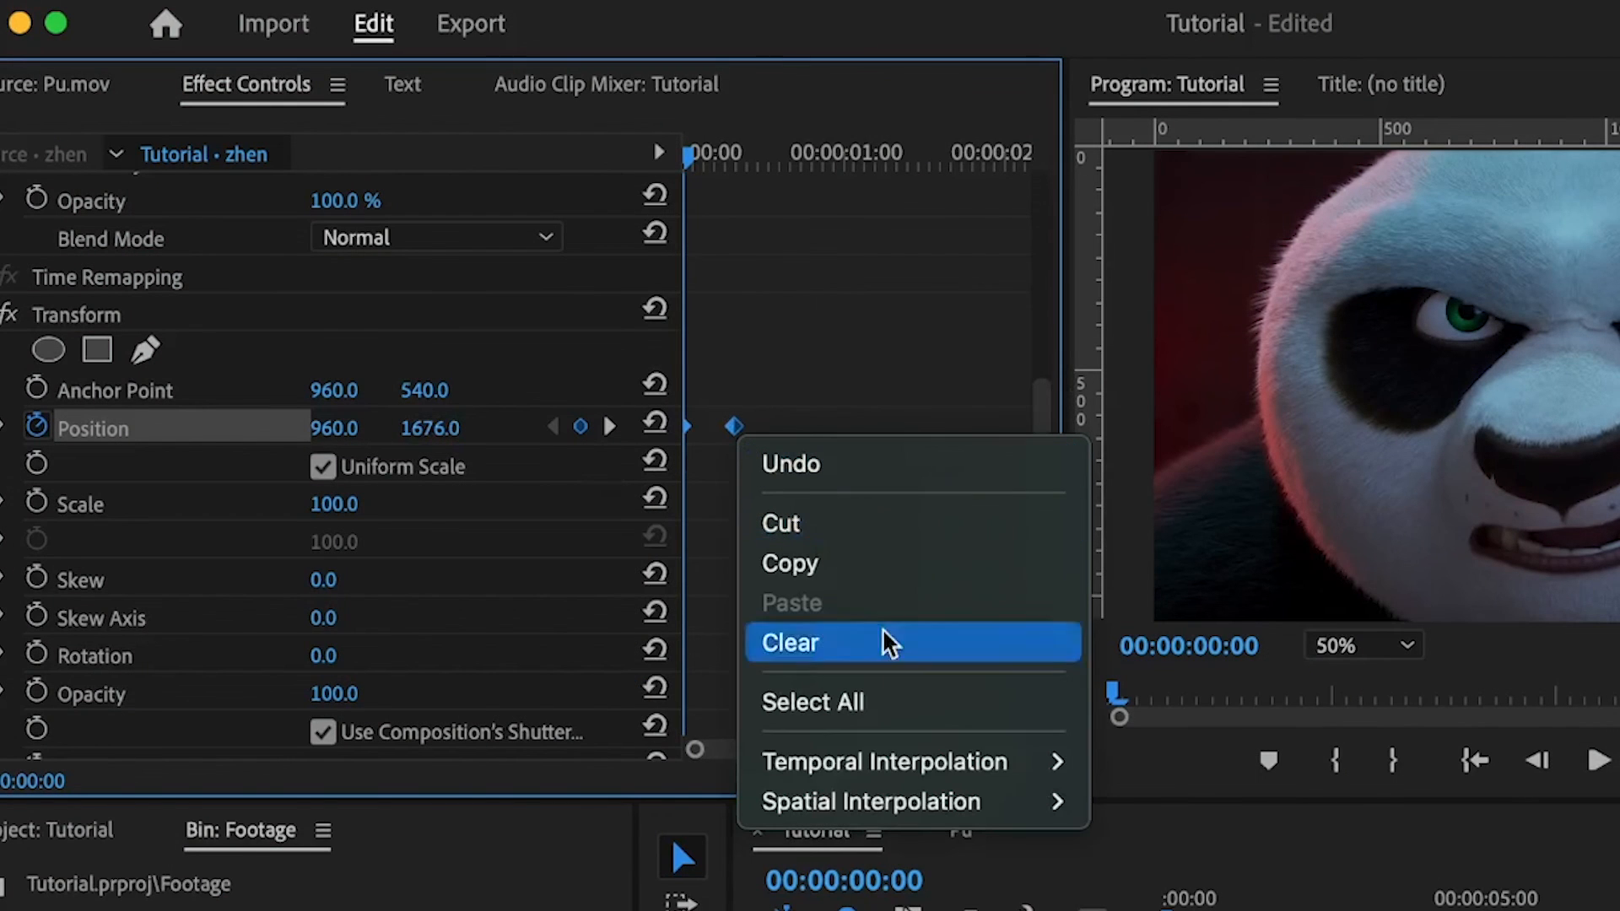
pyautogui.moveTo(896, 770)
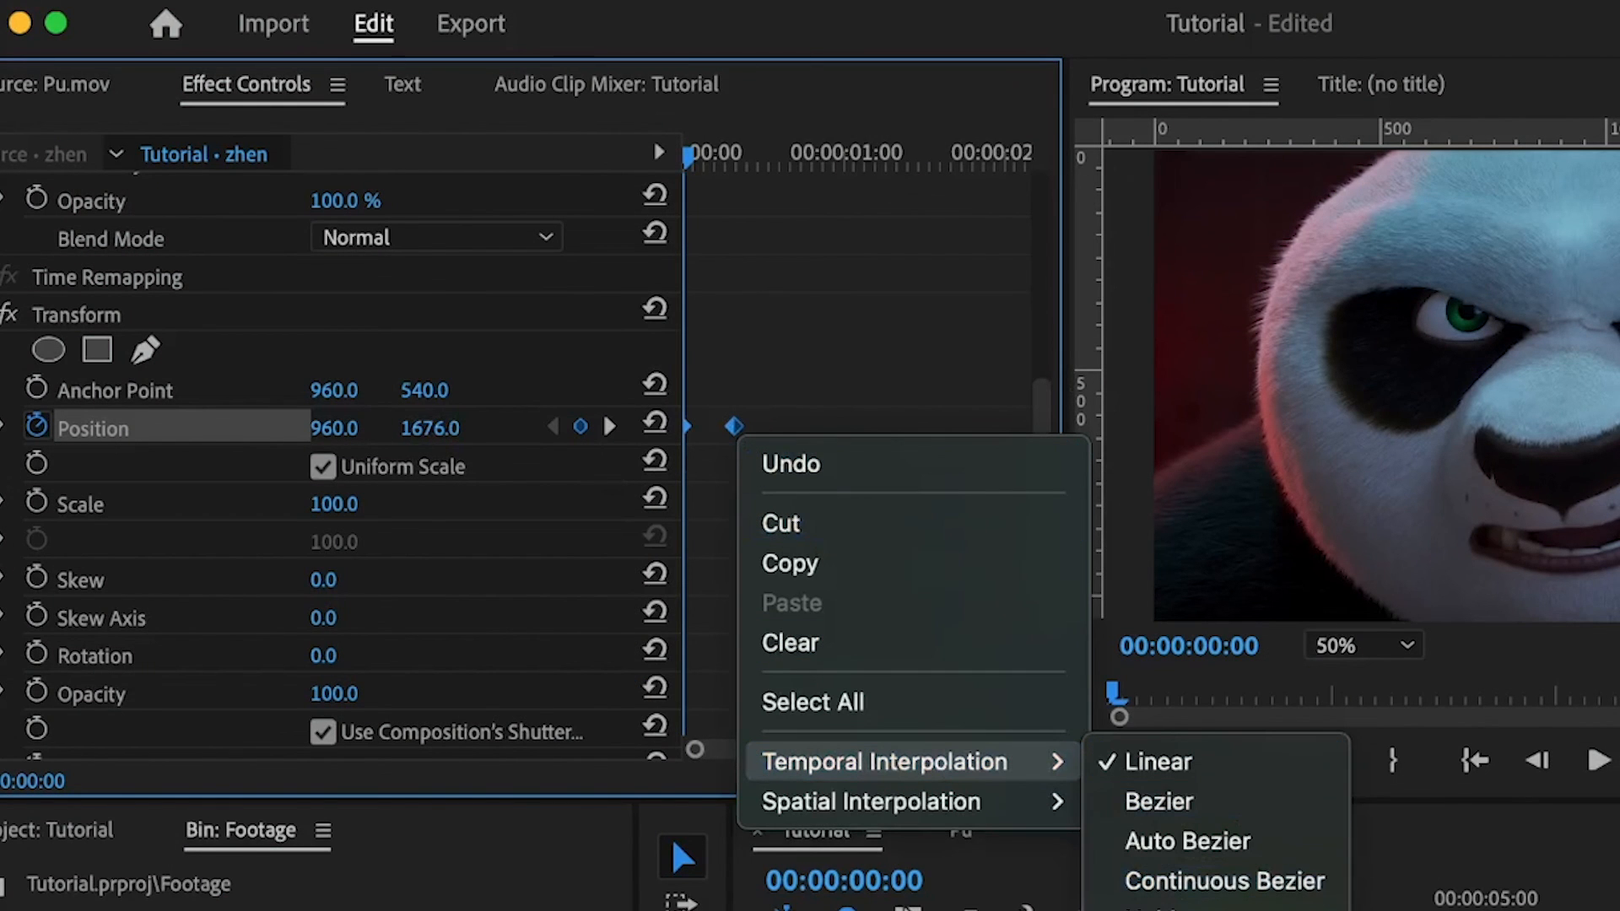
pyautogui.click(1228, 880)
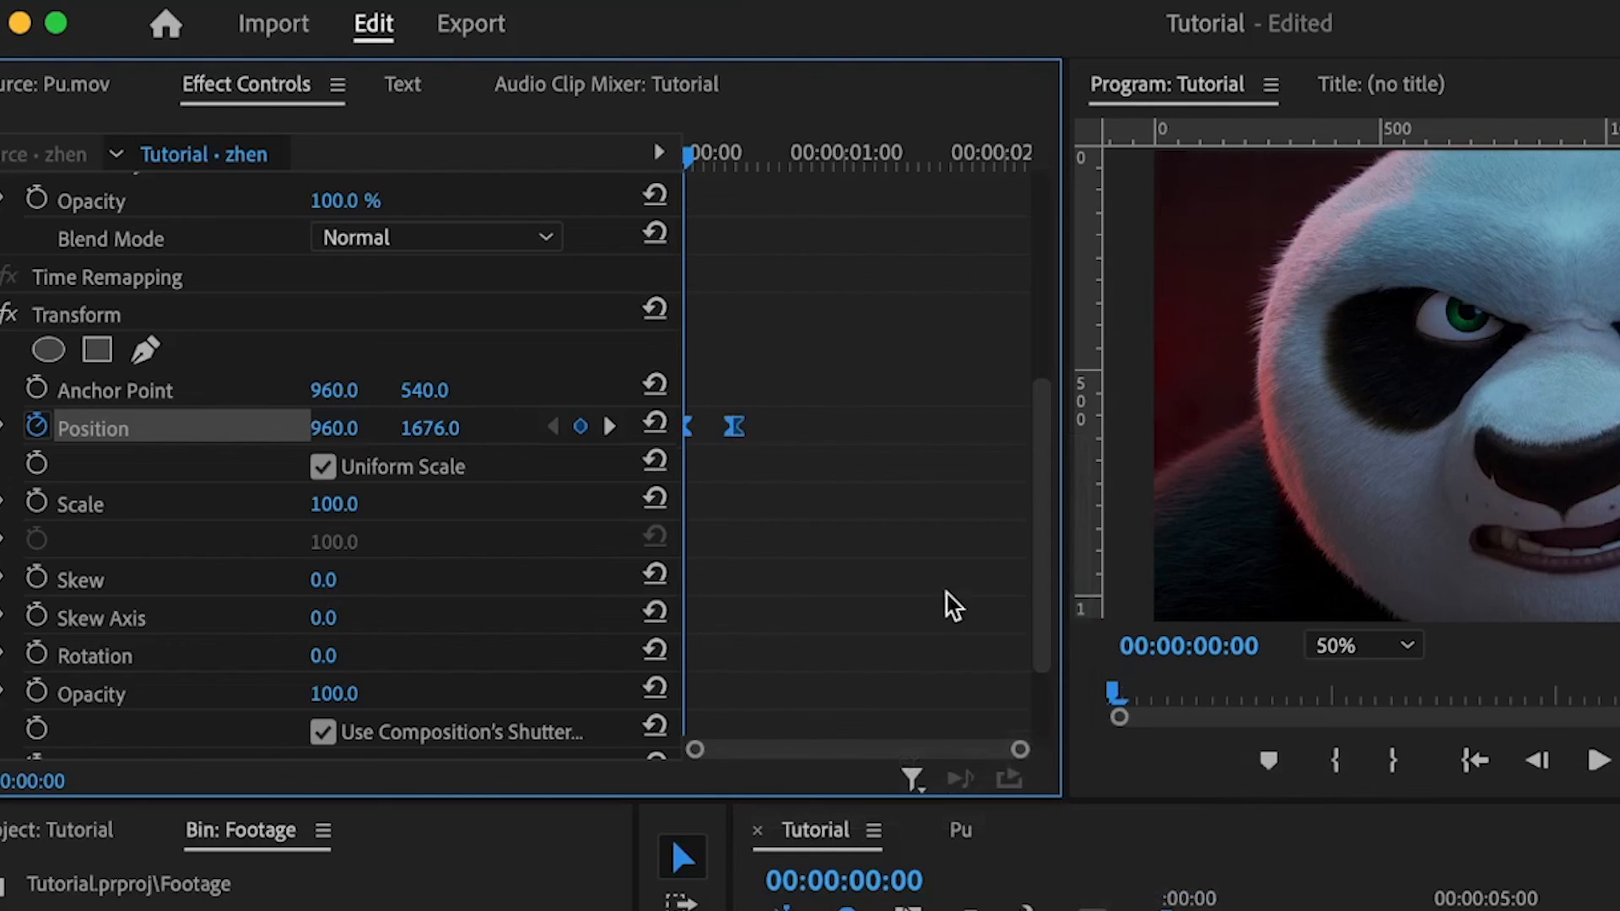
# Turn off Use Composition's Shutter Angle in zhen's Transform effect and set its shutter angle to 360.
pyautogui.scroll(-3, 782, 545)
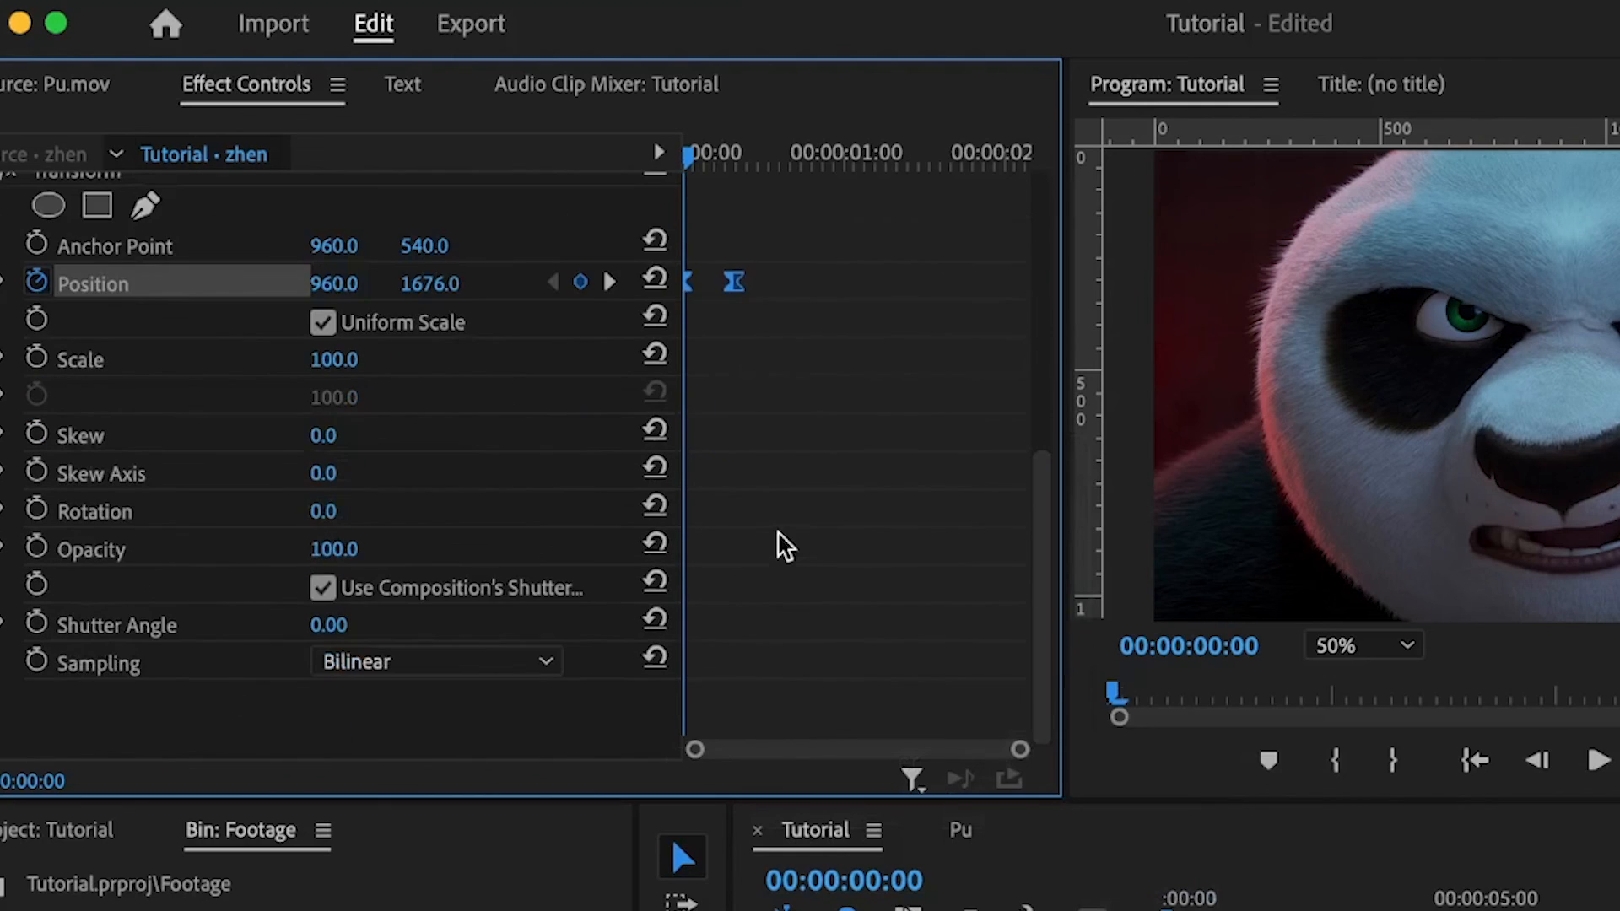
pyautogui.click(324, 588)
pyautogui.click(329, 624)
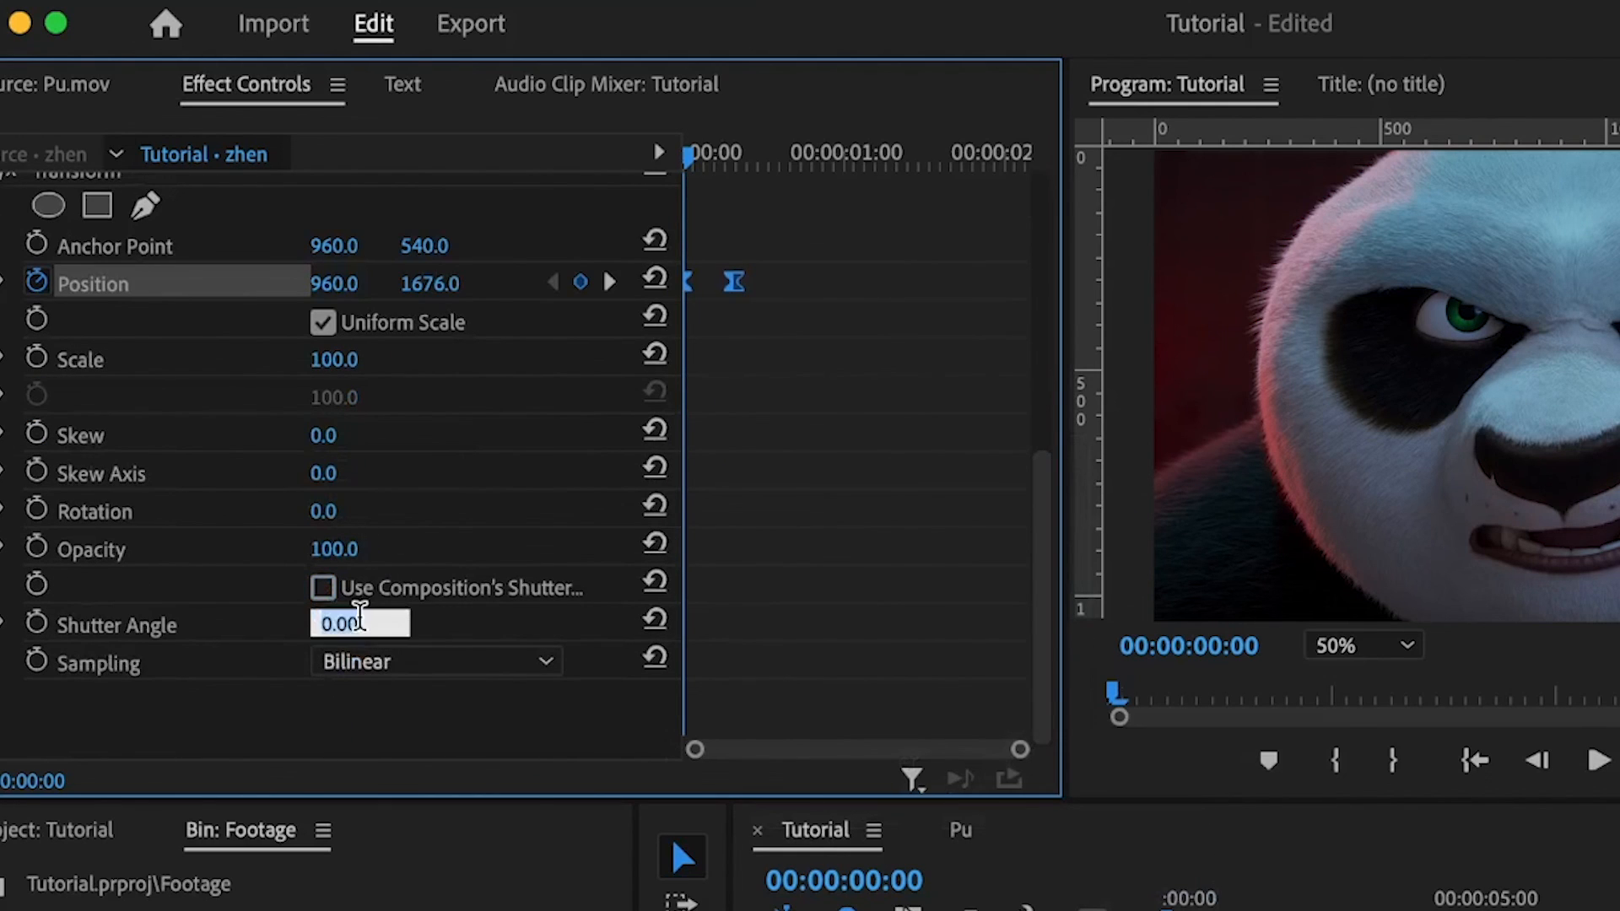
pyautogui.write('360')
pyautogui.press('Return')
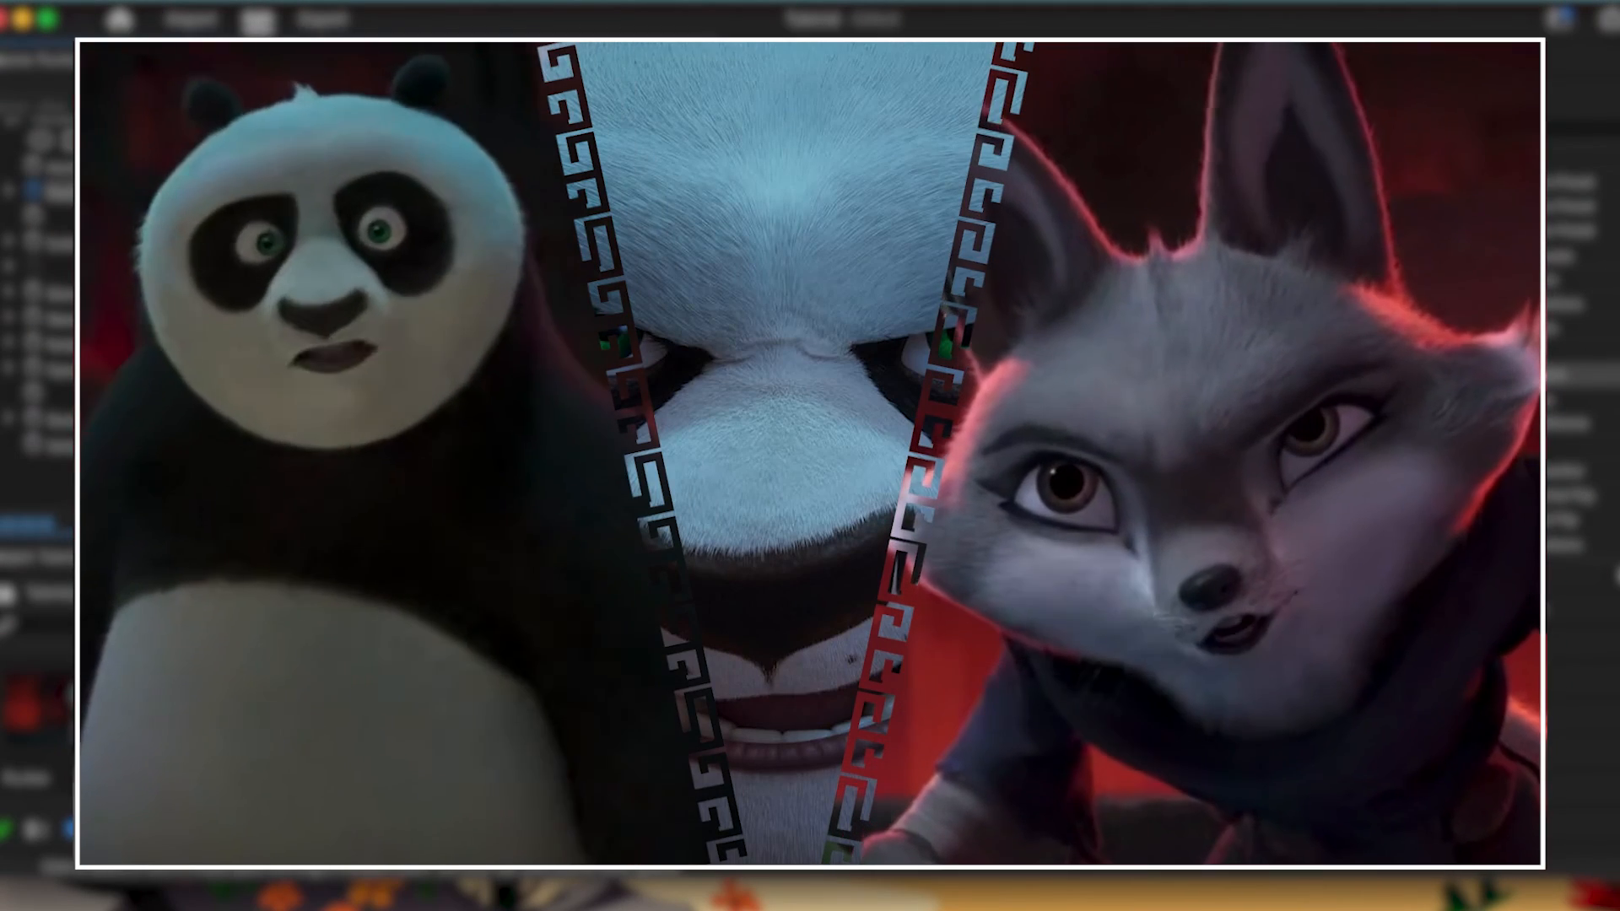